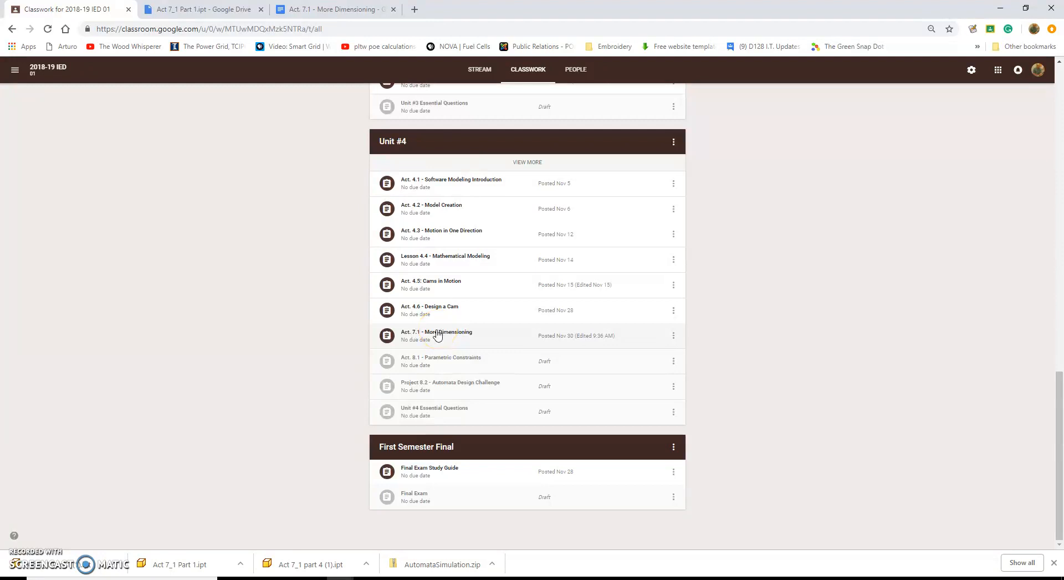
- Expand the Act. 7.1 - More Dimensioning assignment in Unit #4 and look through its attached files
{"action": "left_click", "coordinate": [437, 332]}
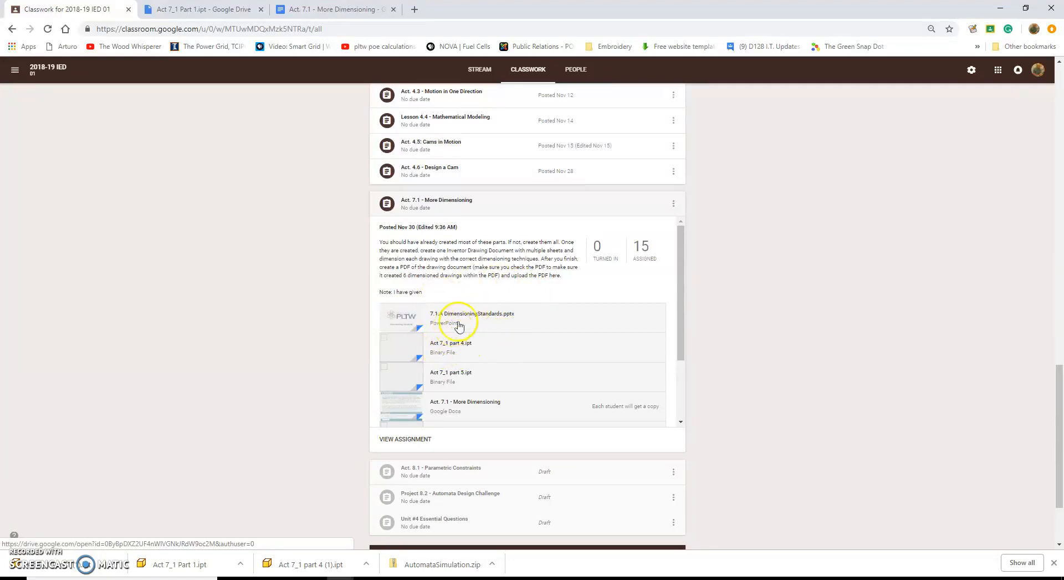
{"action": "scroll", "coordinate": [495, 340], "scroll_direction": "down", "scroll_amount": 2}
{"action": "scroll", "coordinate": [495, 341], "scroll_direction": "down", "scroll_amount": 1}
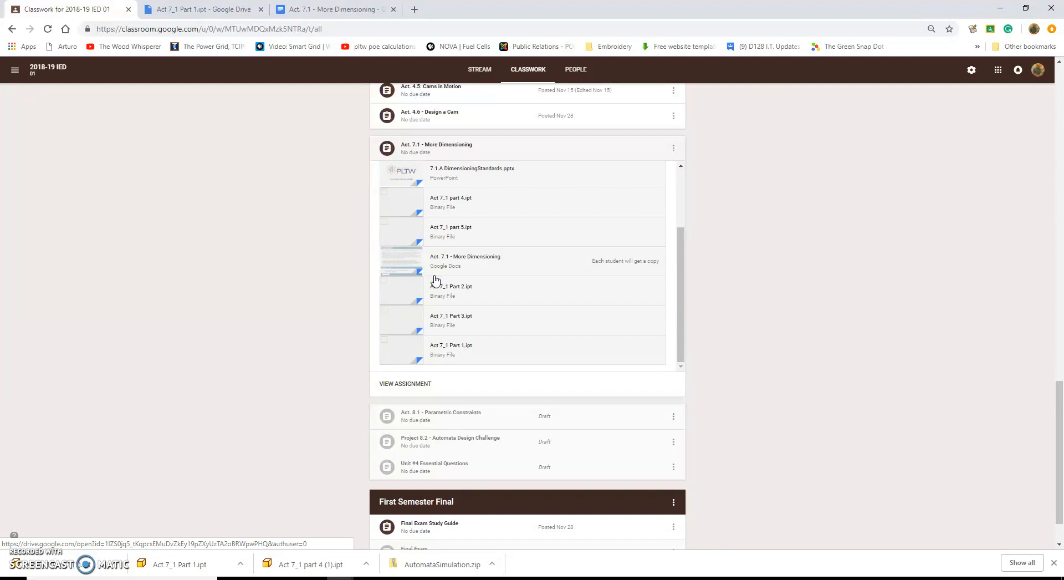
{"action": "left_click", "coordinate": [454, 338]}
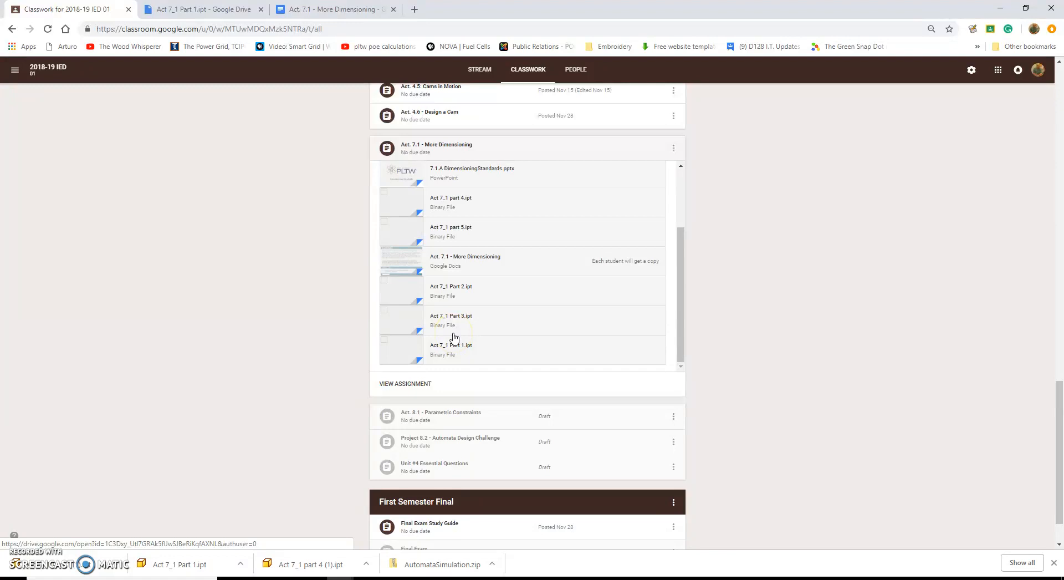
{"action": "left_click", "coordinate": [445, 352]}
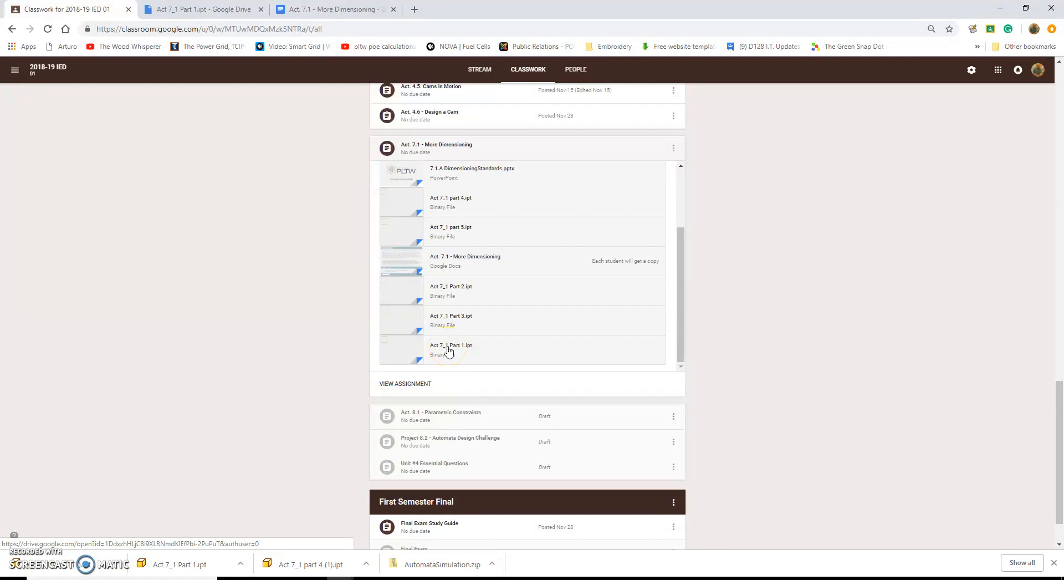
- Open the assignment's Act 7_1 Part 1.ipt attachment in a new Drive tab and close the duplicate tab
{"action": "right_click", "coordinate": [448, 347]}
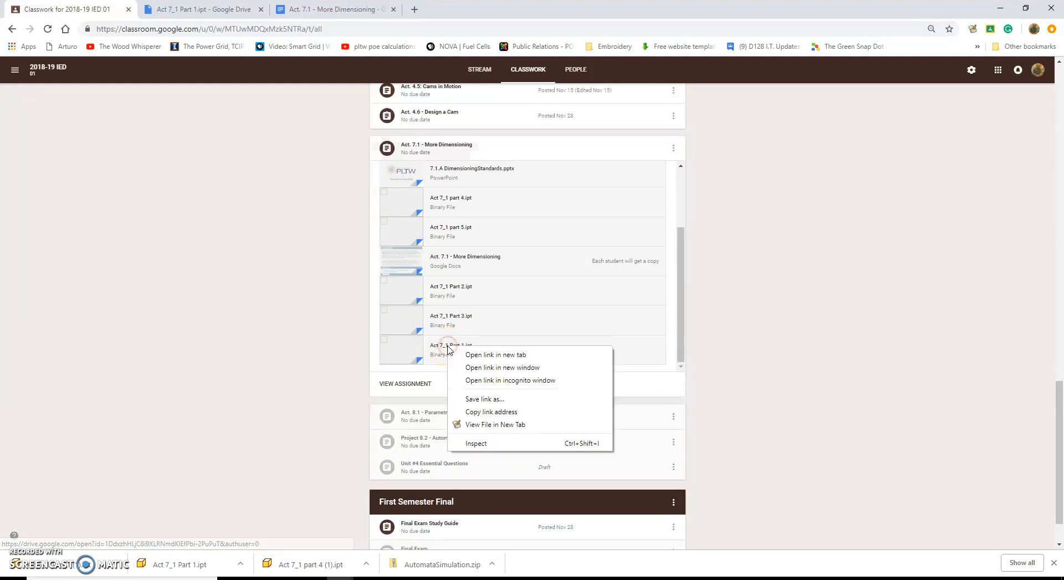
{"action": "left_click", "coordinate": [480, 359]}
{"action": "left_click", "coordinate": [214, 9]}
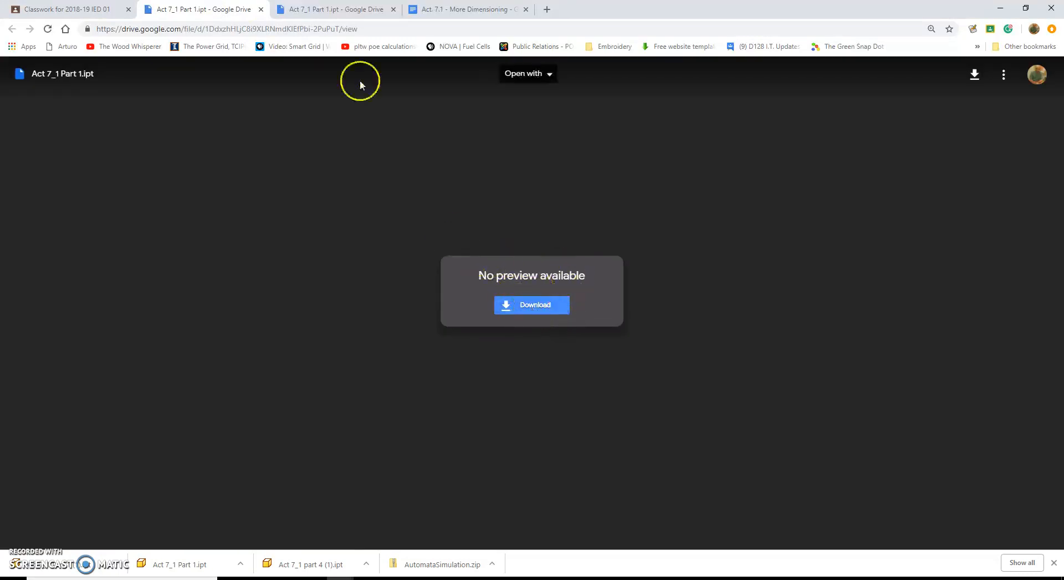
{"action": "left_click", "coordinate": [260, 10]}
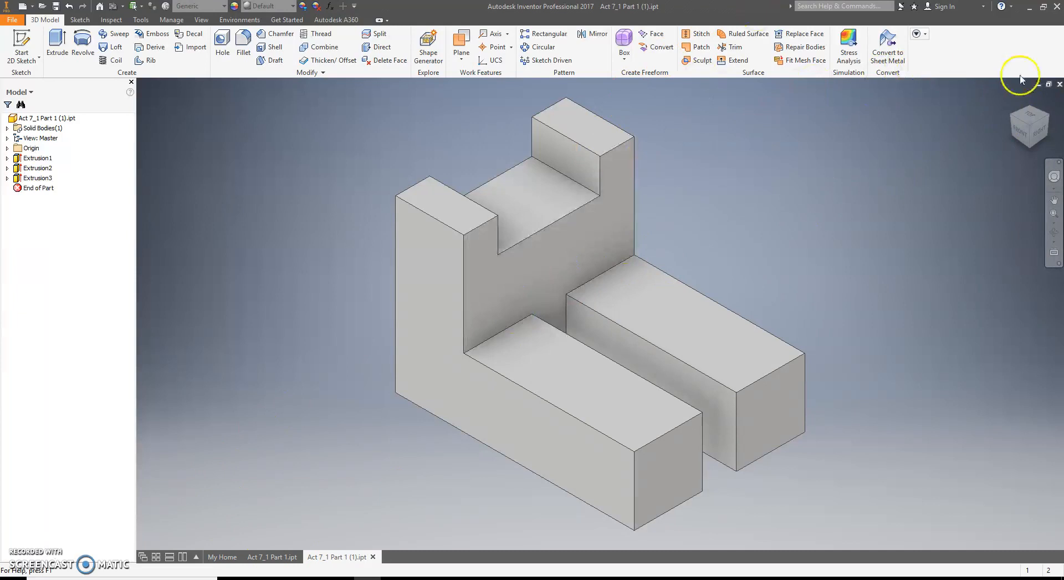
- In Inventor, close the duplicate part Act 7_1 Part 1 (1).ipt and keep working with Act 7_1 Part 1.ipt
{"action": "left_click", "coordinate": [1059, 83]}
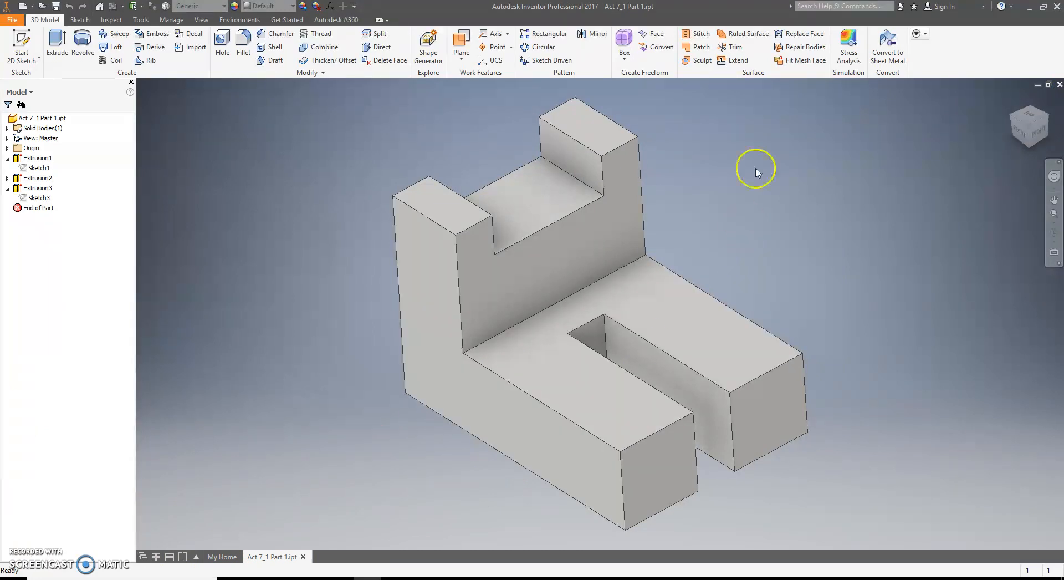
{"action": "key", "text": "alt+Tab"}
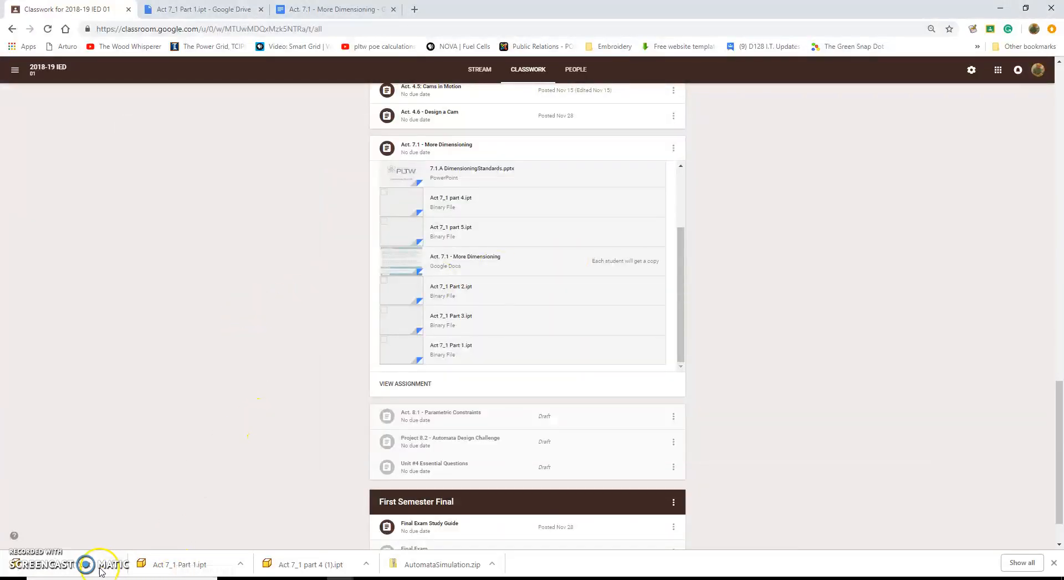
{"action": "left_click", "coordinate": [174, 570]}
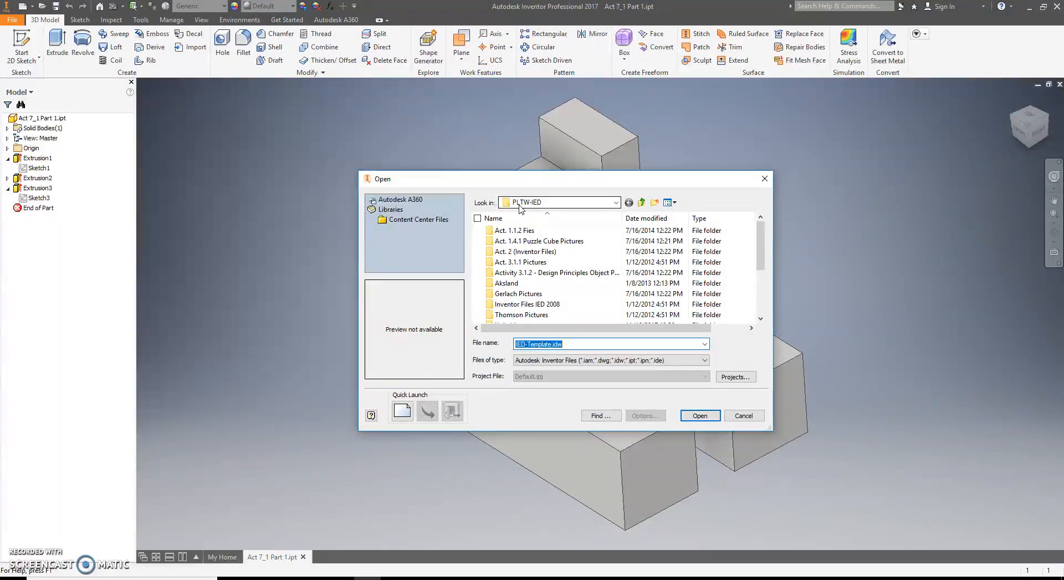
- Open IED-Template.idw from the PLTW-IED folder inside data, Applied Tech Share Folder, on the vol1 (L:) drive
{"action": "left_click", "coordinate": [616, 203]}
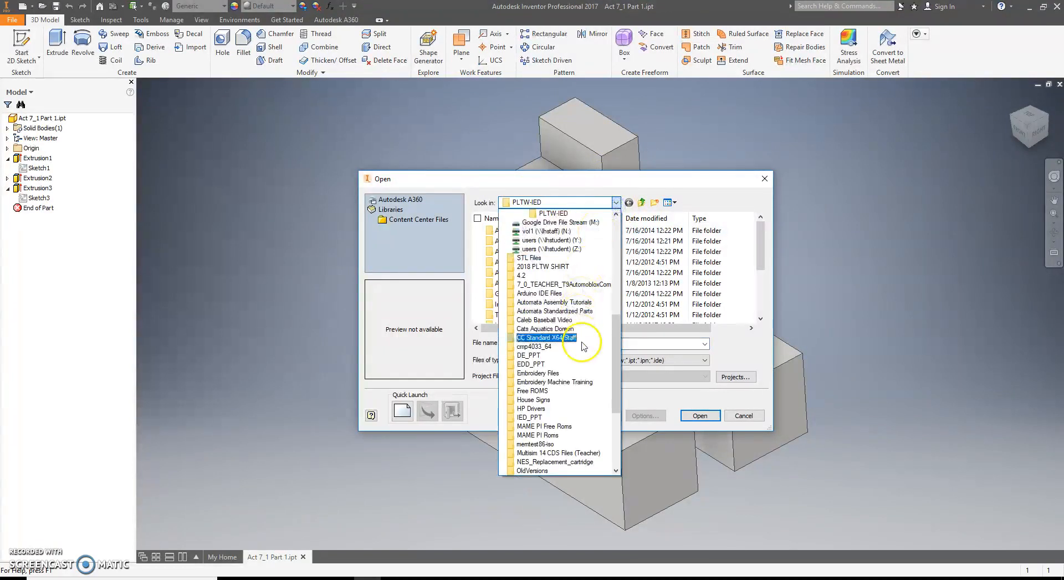
{"action": "scroll", "coordinate": [576, 298], "scroll_direction": "up", "scroll_amount": 2}
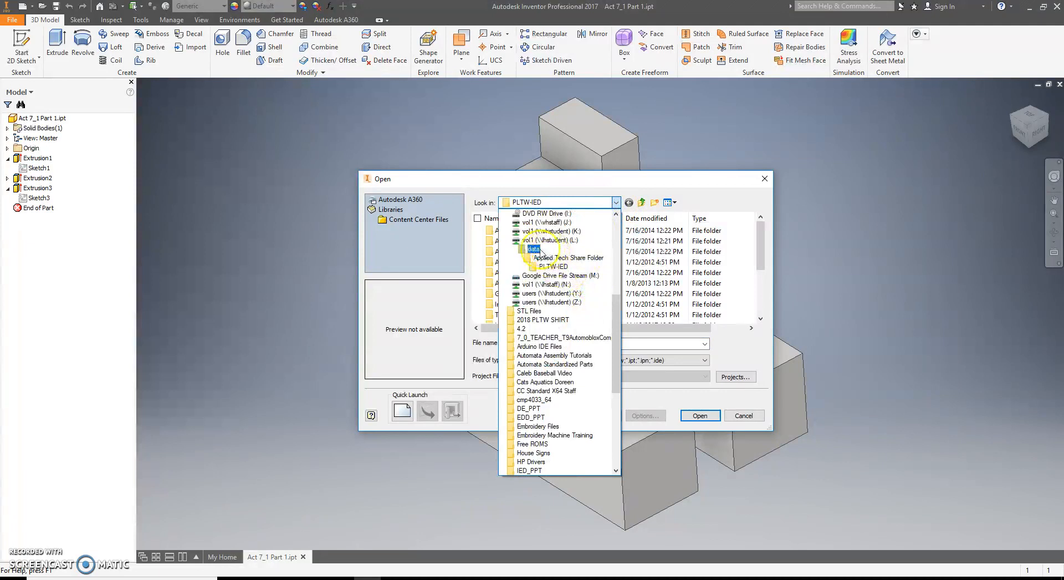
{"action": "left_click", "coordinate": [573, 242]}
{"action": "left_click", "coordinate": [515, 264]}
{"action": "double_click", "coordinate": [511, 265]}
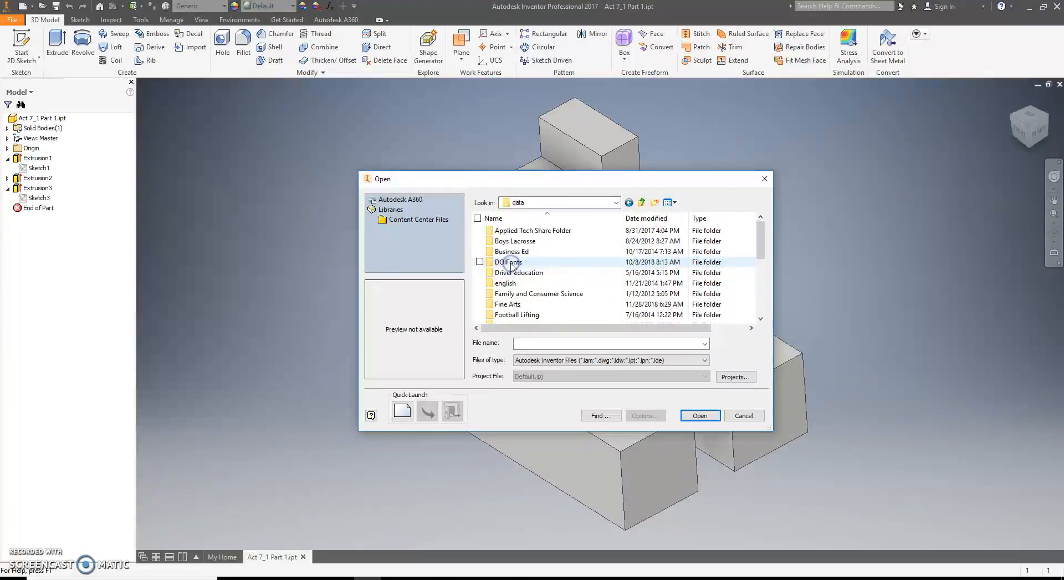
{"action": "double_click", "coordinate": [536, 234]}
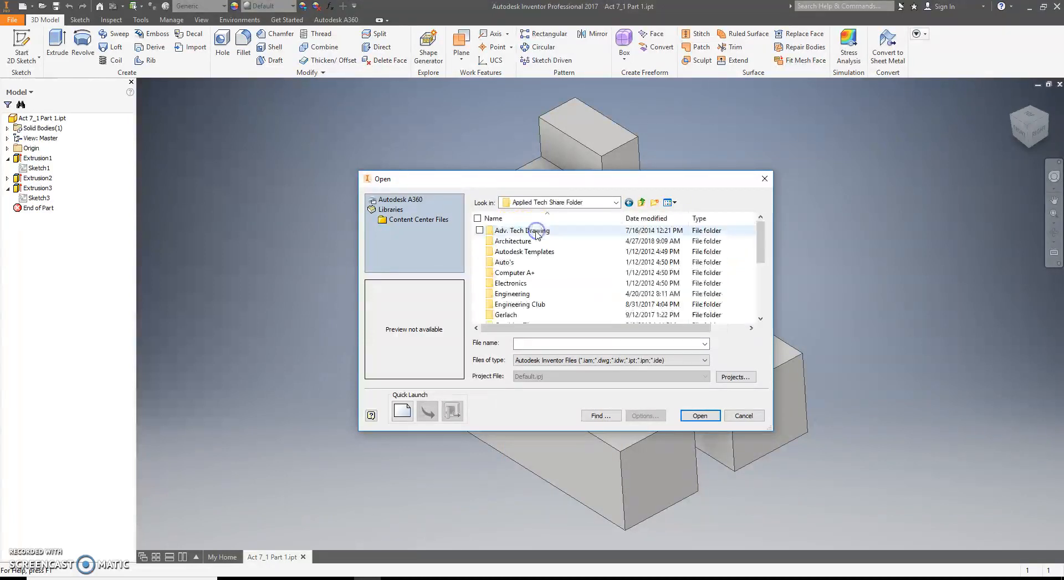
{"action": "scroll", "coordinate": [515, 277], "scroll_direction": "down", "scroll_amount": 6}
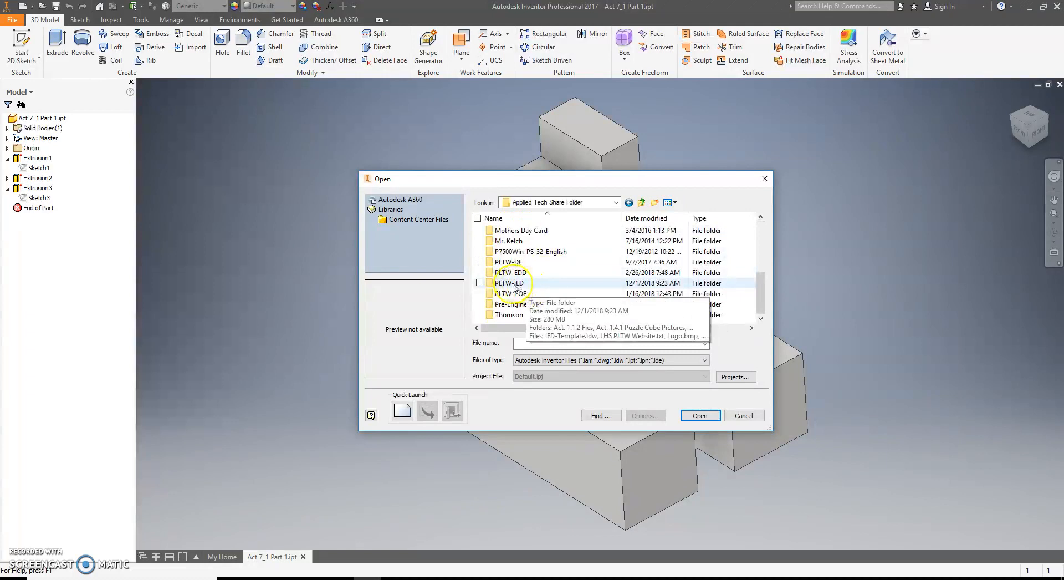
{"action": "double_click", "coordinate": [515, 284]}
{"action": "scroll", "coordinate": [521, 285], "scroll_direction": "down", "scroll_amount": 5}
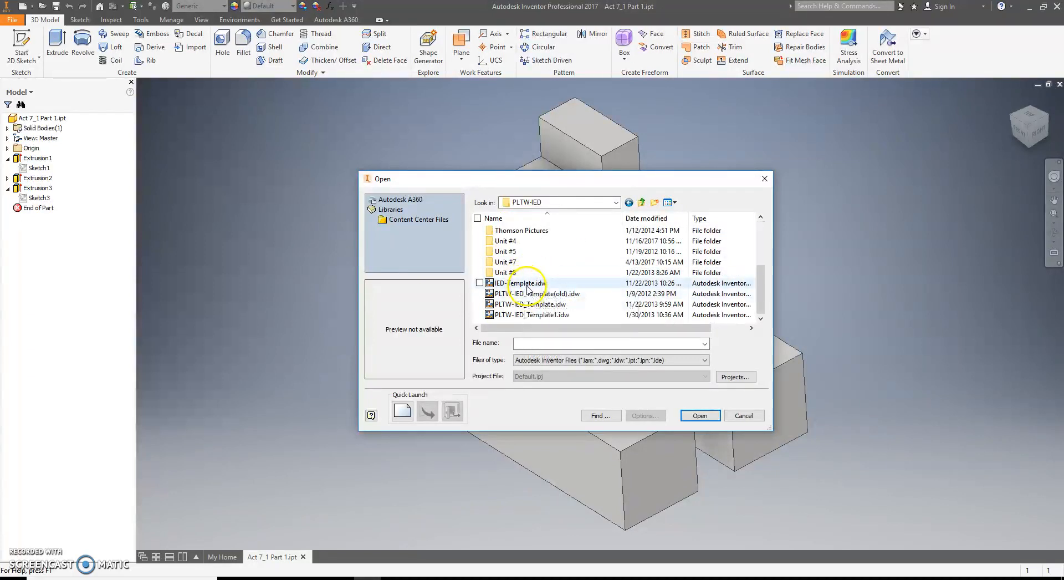
{"action": "double_click", "coordinate": [525, 284]}
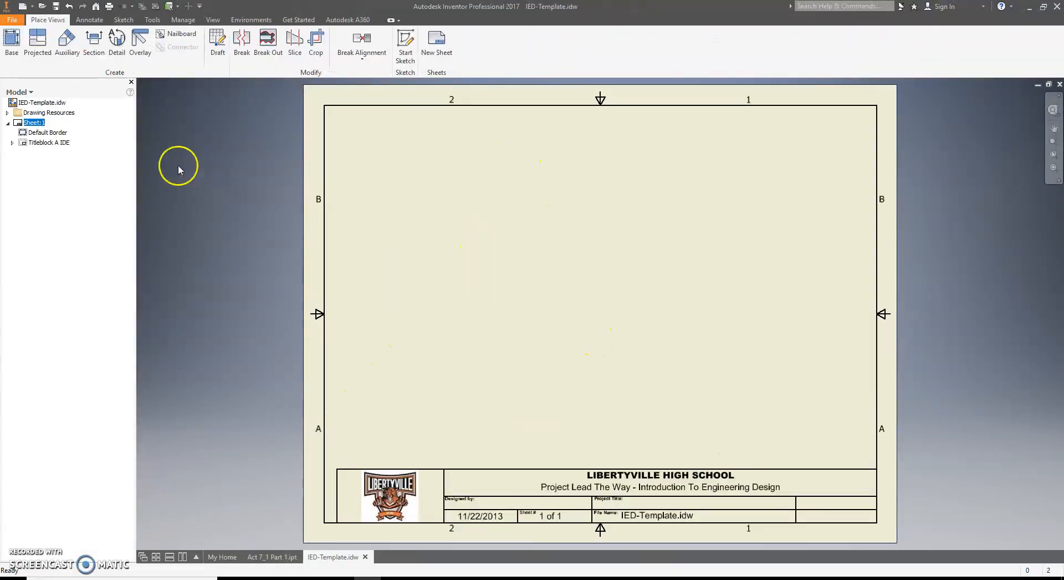
- Start saving a copy of IED-Template.idw as a template, cancel the save, and close the drawing
{"action": "left_click", "coordinate": [13, 21]}
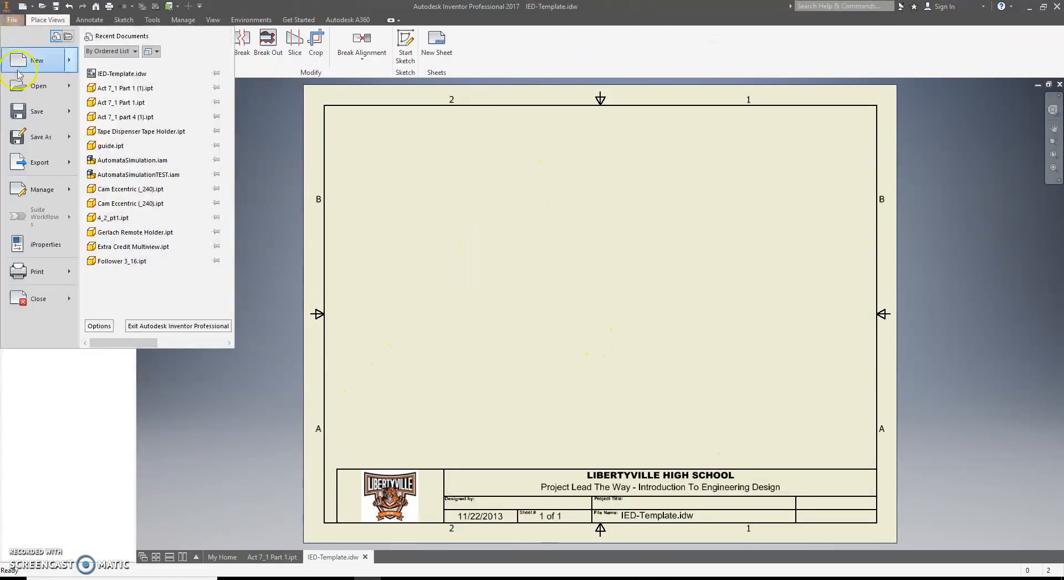
{"action": "left_click", "coordinate": [40, 139]}
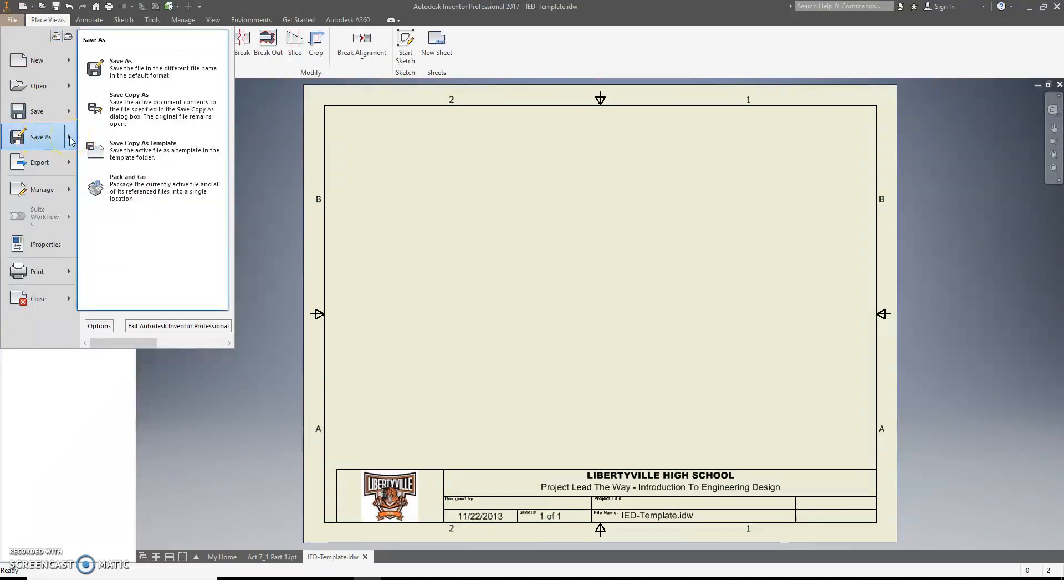
{"action": "left_click", "coordinate": [125, 148]}
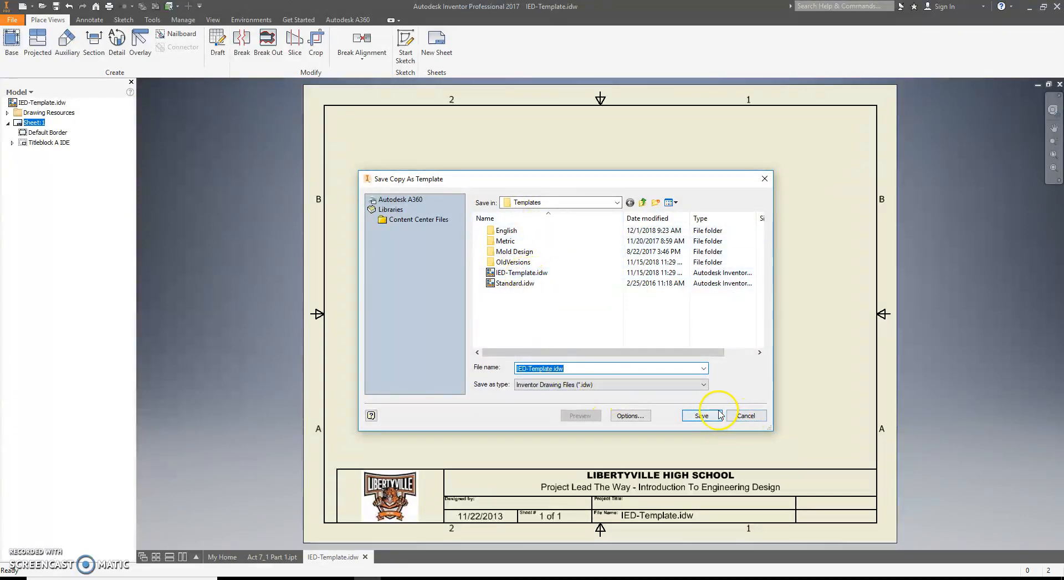
{"action": "left_click", "coordinate": [745, 415]}
{"action": "left_click", "coordinate": [220, 105]}
{"action": "left_click", "coordinate": [1059, 84]}
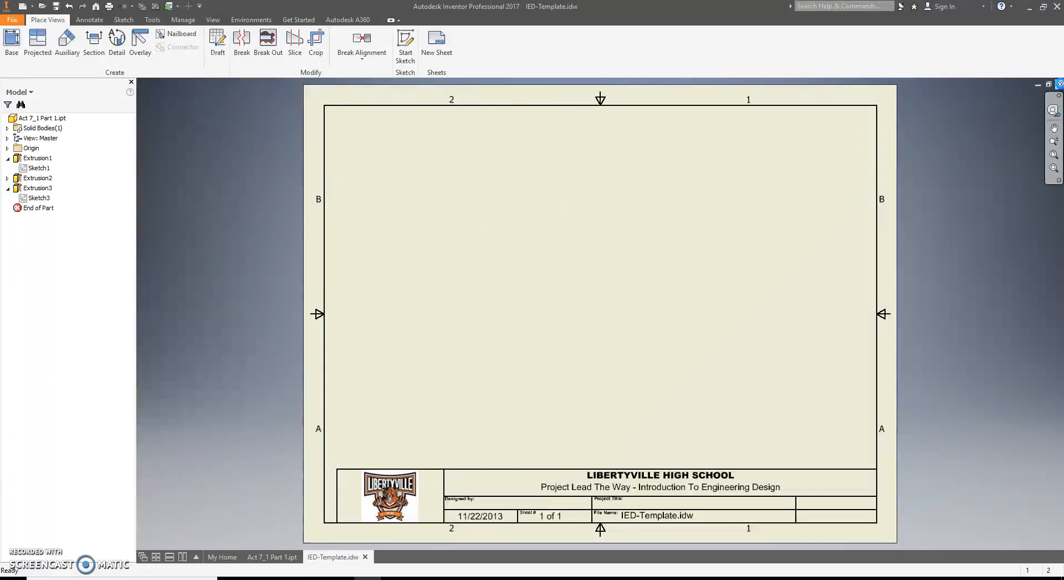
- Create a drawing from the English IED-Template.idw with the designer's name in capitals and the project title 7.1, accepting the style conflict
{"action": "left_click", "coordinate": [23, 7]}
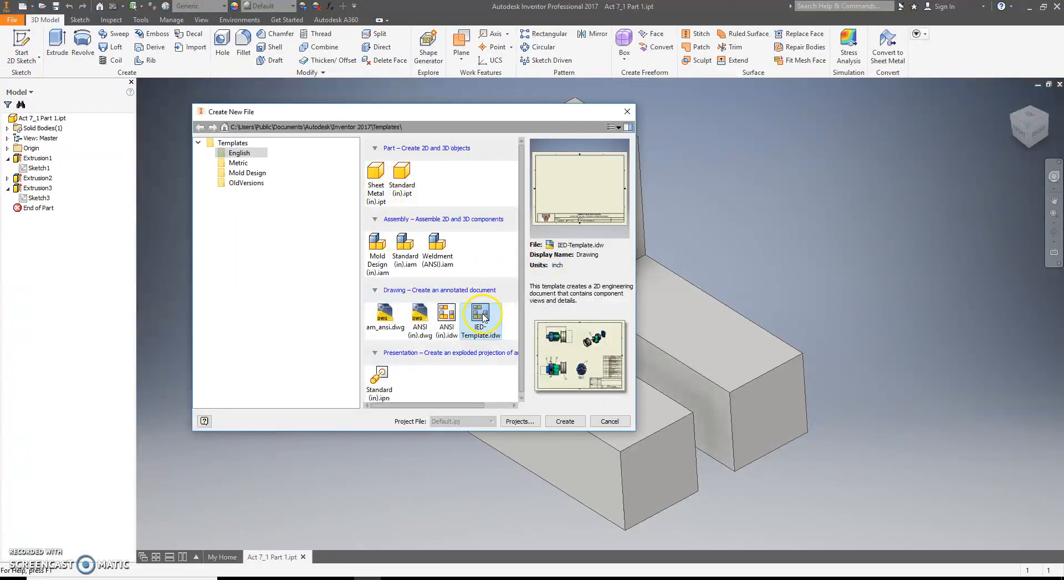
{"action": "left_click", "coordinate": [565, 421]}
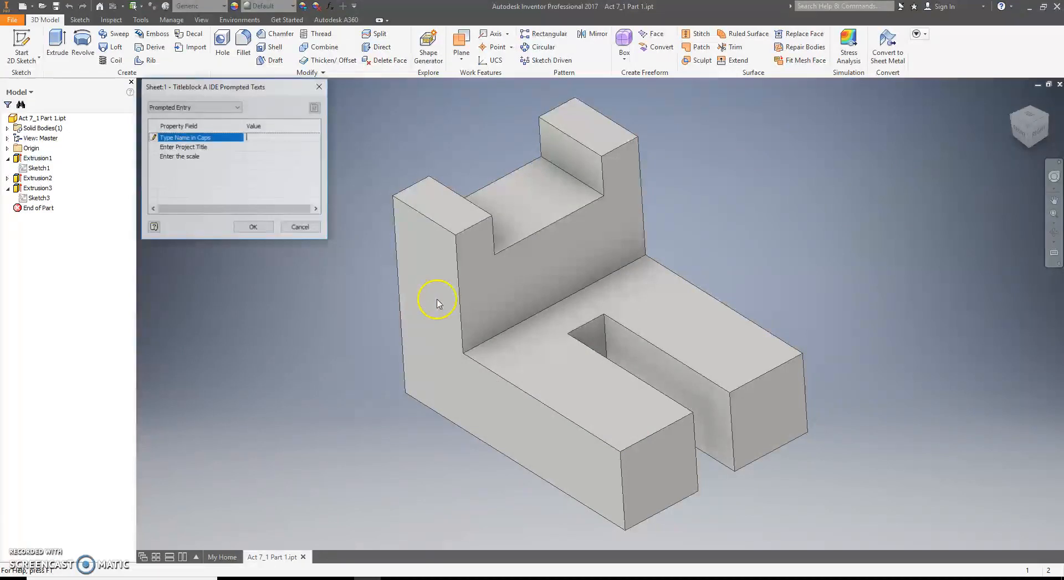
{"action": "left_click", "coordinate": [285, 139]}
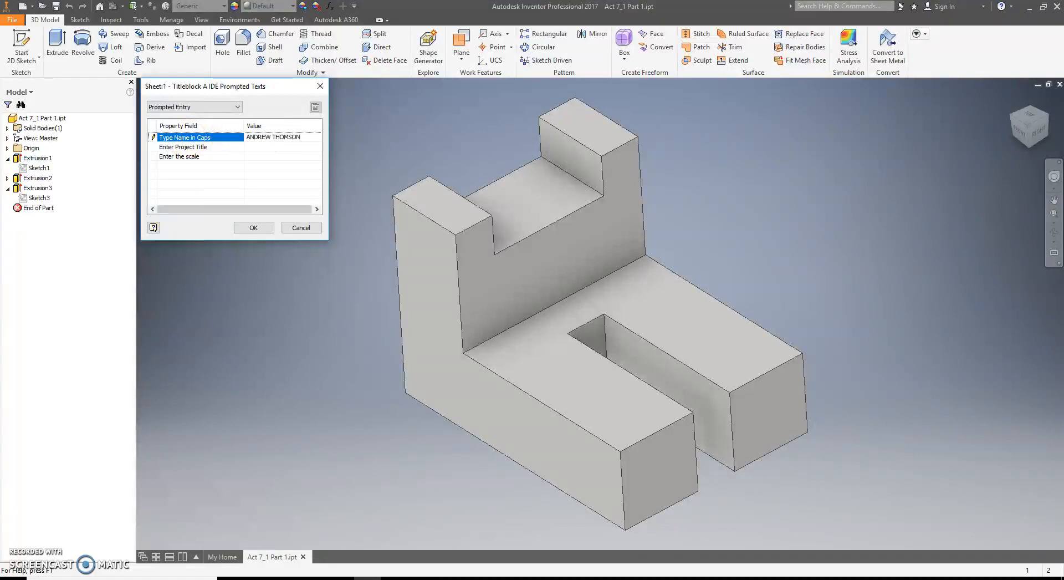
{"action": "left_click", "coordinate": [257, 144]}
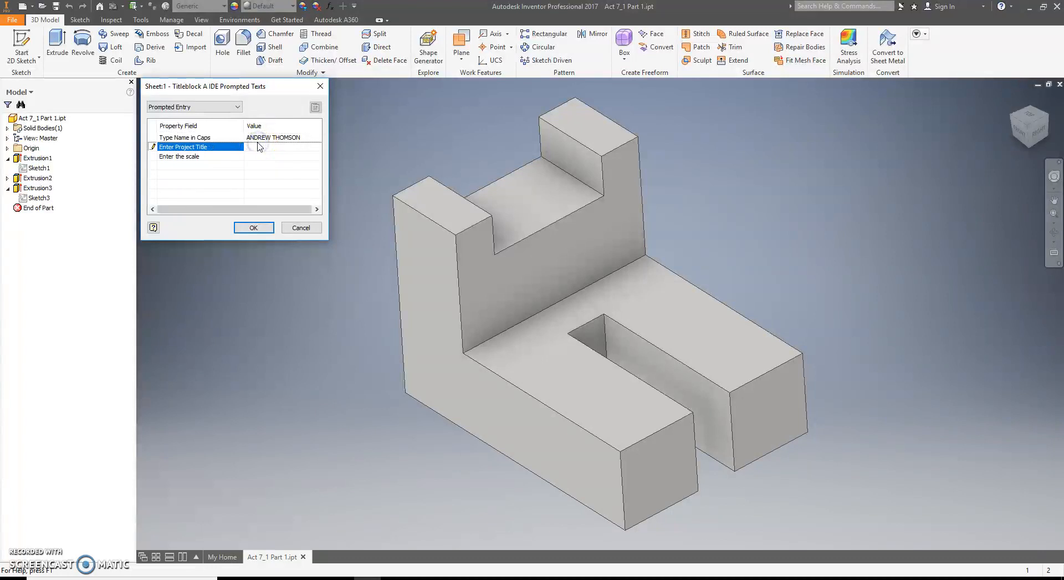
{"action": "left_click", "coordinate": [254, 227]}
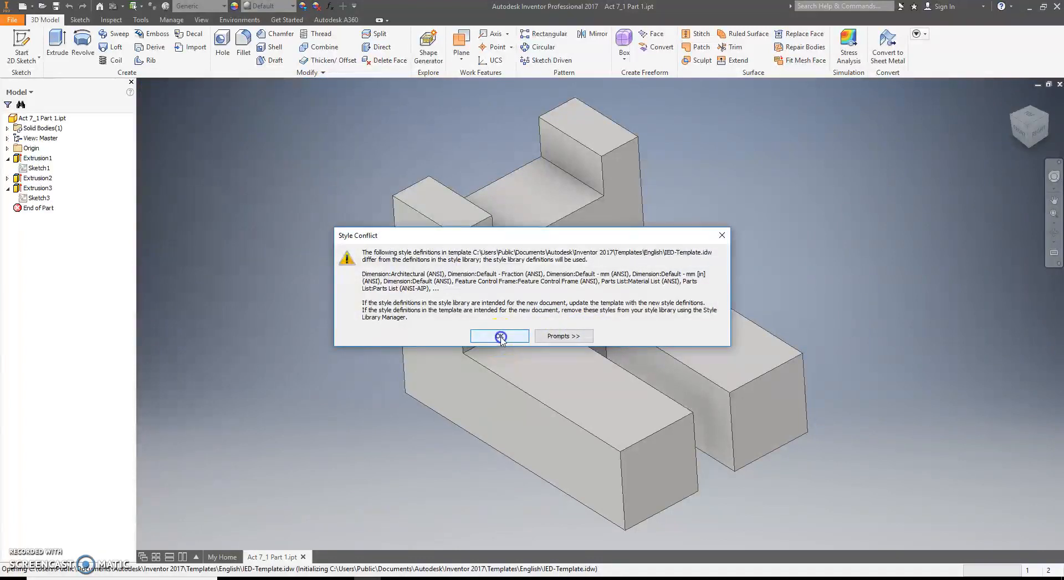
{"action": "left_click", "coordinate": [515, 328]}
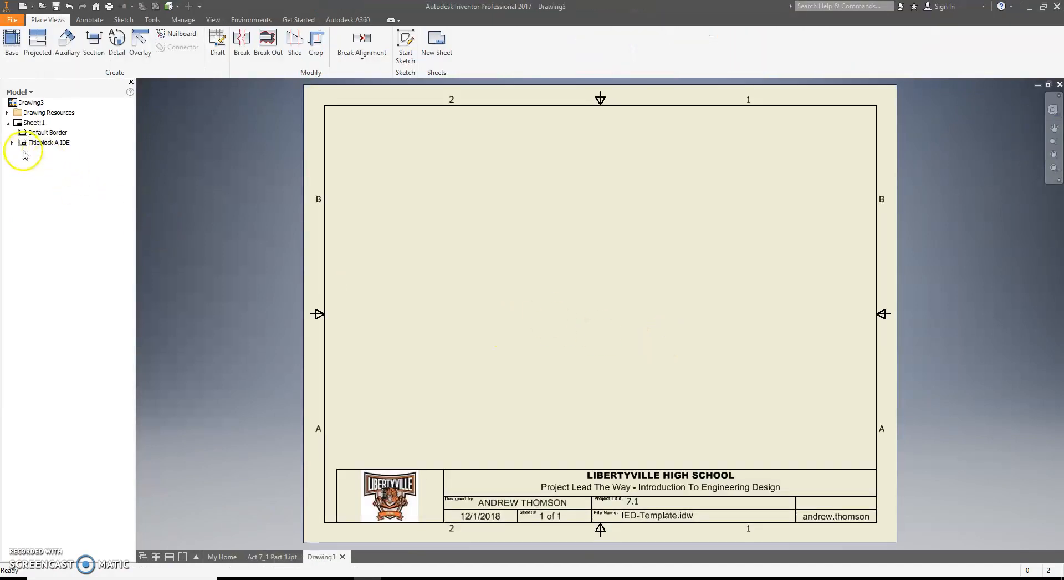
- Set the scale text in the title block's property fields to 1:.75
{"action": "double_click", "coordinate": [46, 153]}
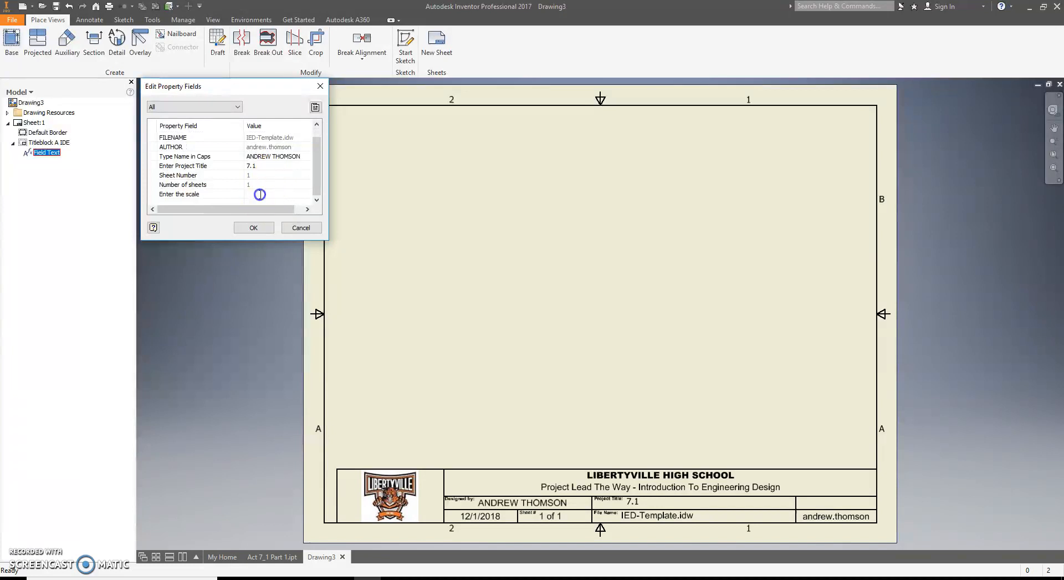
{"action": "left_click", "coordinate": [261, 202]}
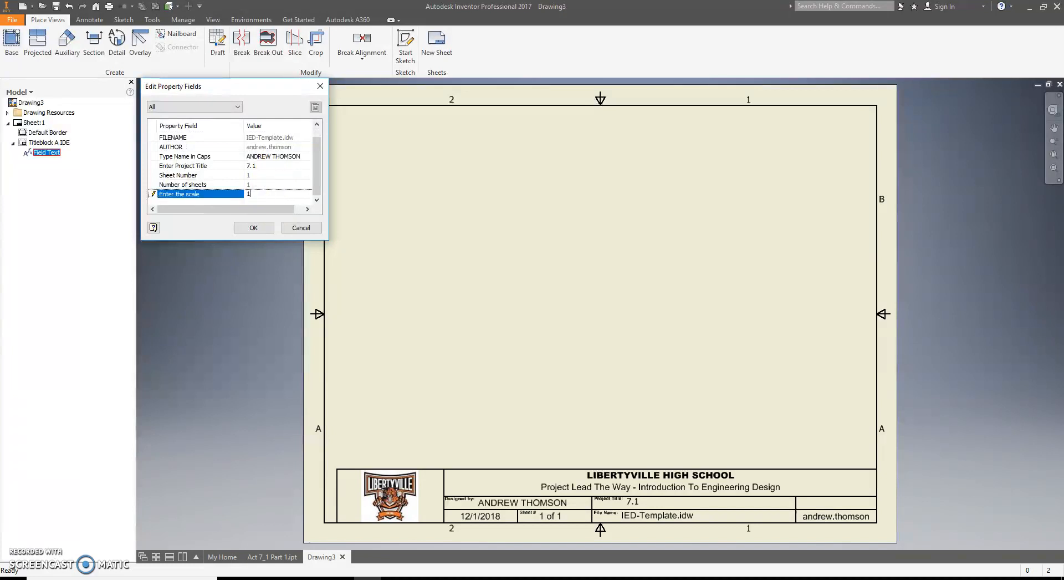
{"action": "type", "text": "1:.75"}
{"action": "key", "text": "Return"}
{"action": "left_click", "coordinate": [259, 230]}
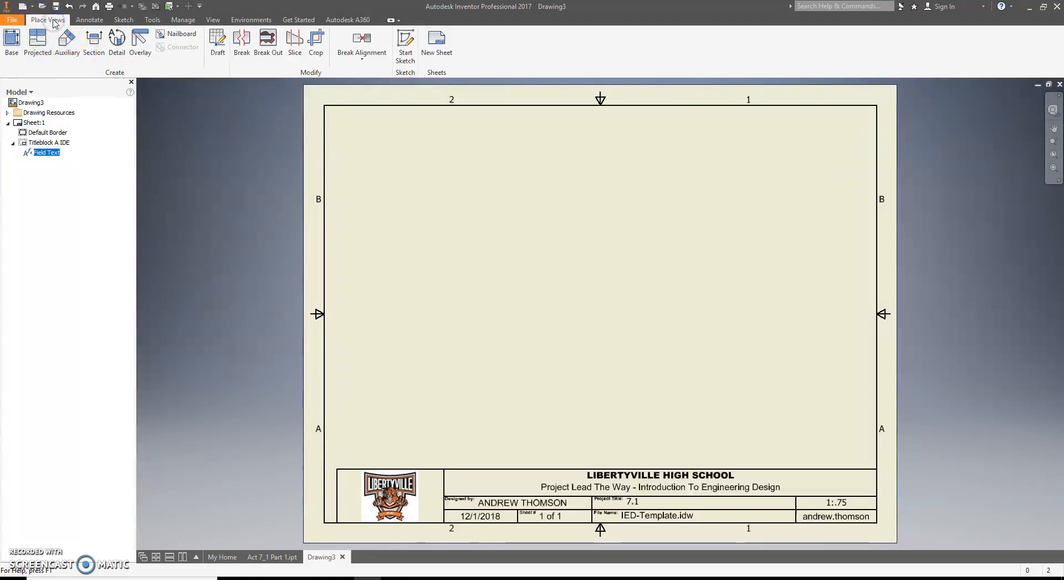
- Start a base view of Act 7_1 Part 1.ipt at scale 1:.75 and move it to the sheet's lower-left area
{"action": "left_click", "coordinate": [10, 43]}
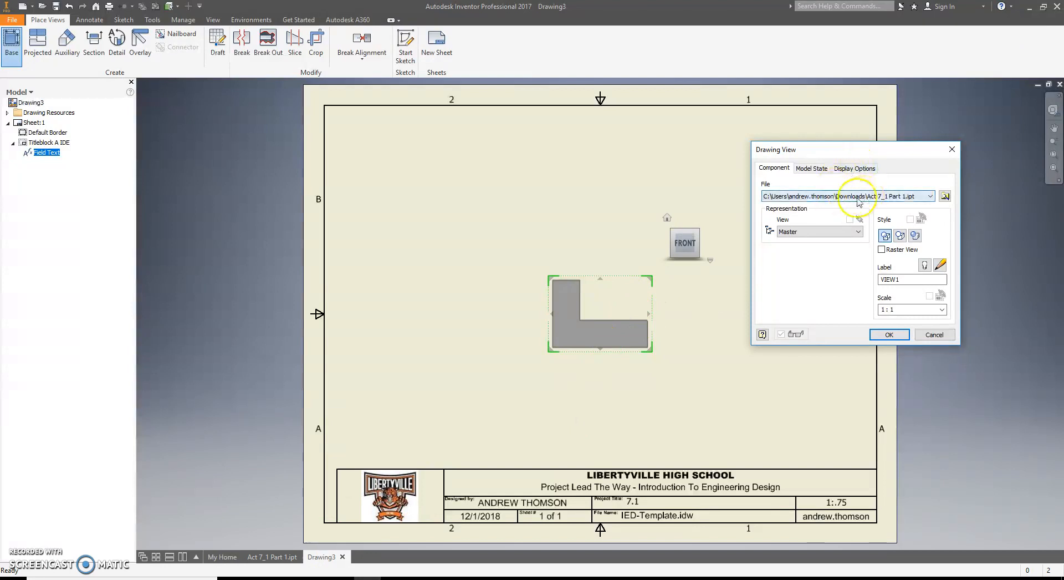
{"action": "left_click", "coordinate": [945, 197]}
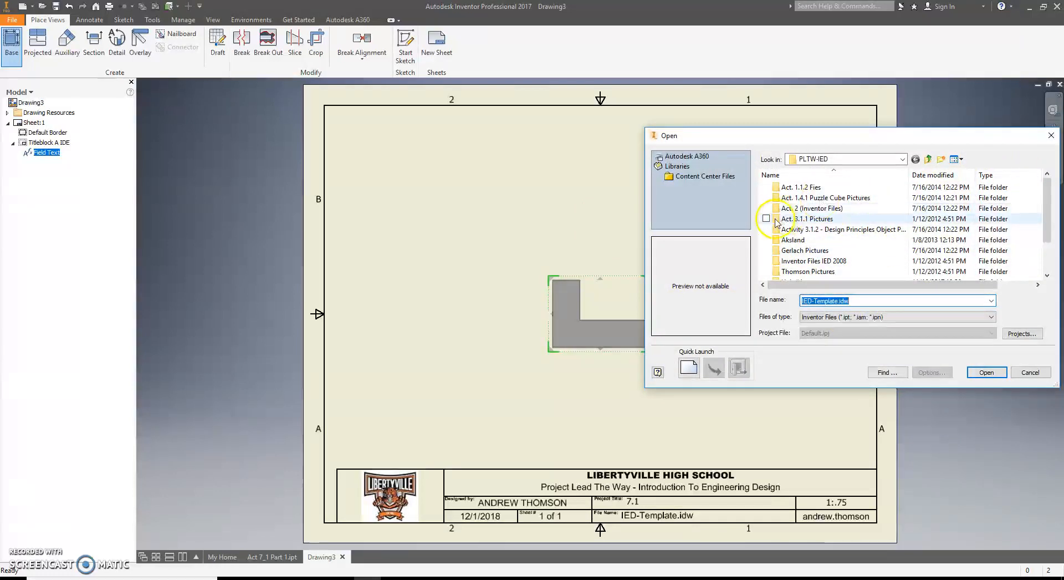
{"action": "key", "text": "Escape"}
{"action": "double_click", "coordinate": [906, 309]}
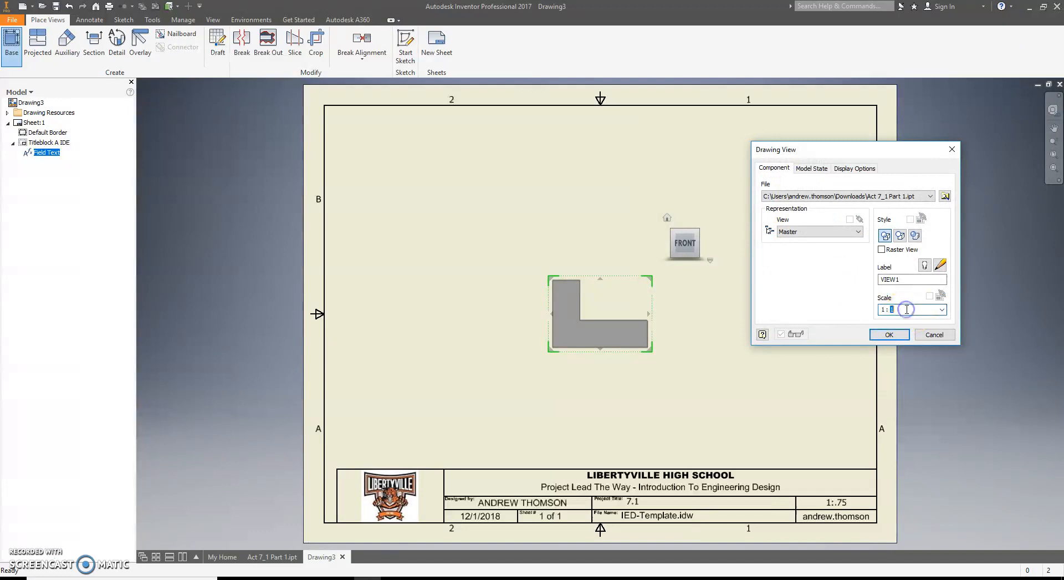
{"action": "type", "text": ".75"}
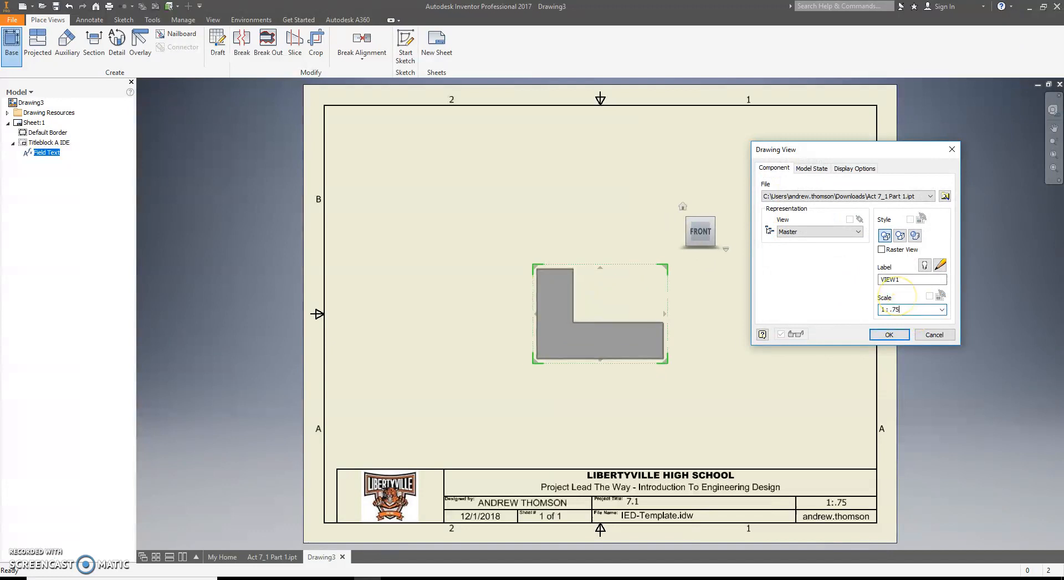
{"action": "mouse_move", "coordinate": [563, 321]}
{"action": "left_mouse_down"}
{"action": "mouse_move", "coordinate": [433, 389]}
{"action": "mouse_move", "coordinate": [420, 384]}
{"action": "left_mouse_up"}
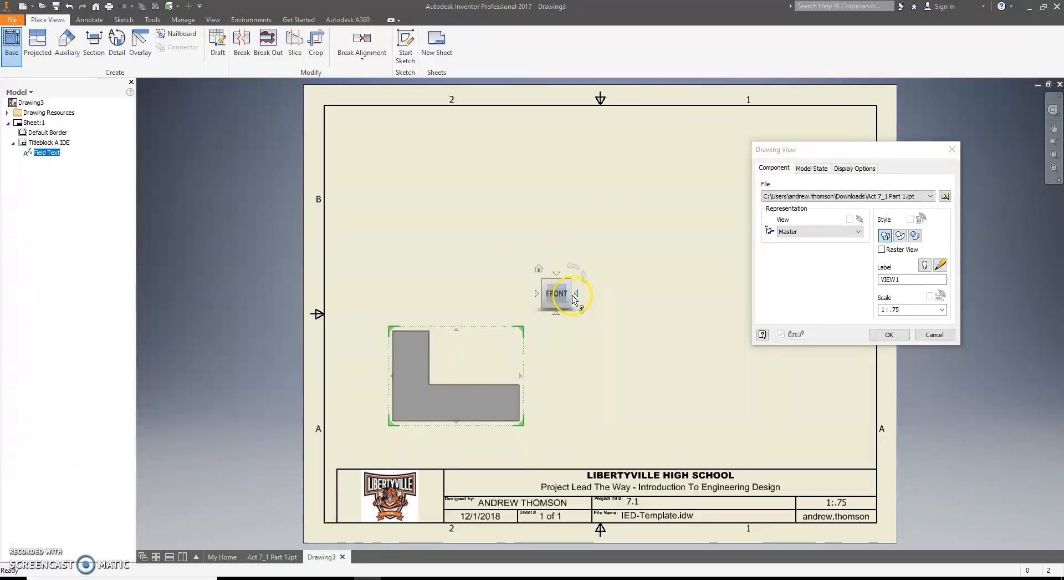
- Try the back orientation for the base view and return it to Front
{"action": "left_click", "coordinate": [577, 297]}
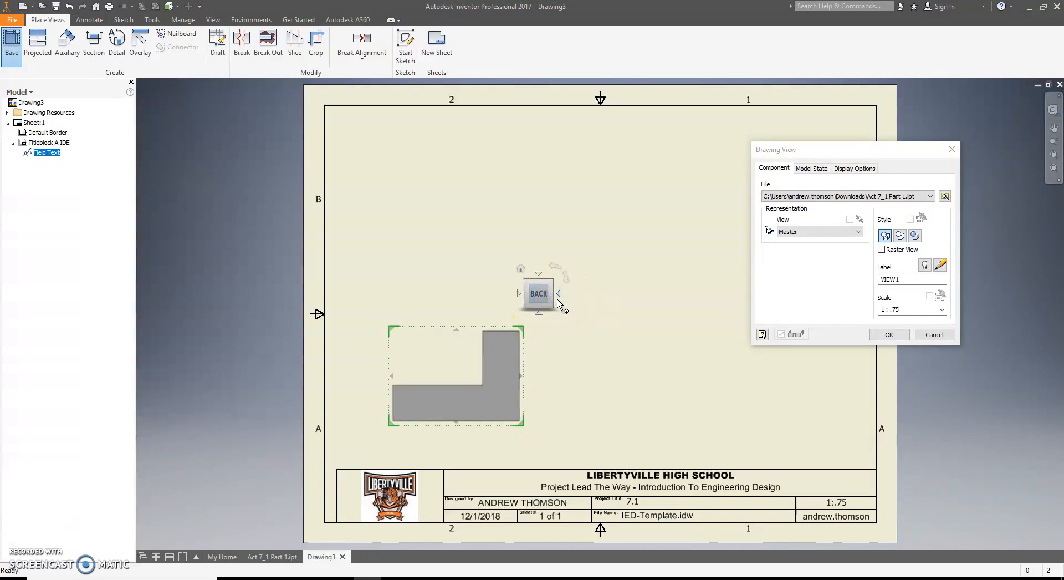
{"action": "left_click", "coordinate": [558, 295]}
{"action": "left_click", "coordinate": [560, 295]}
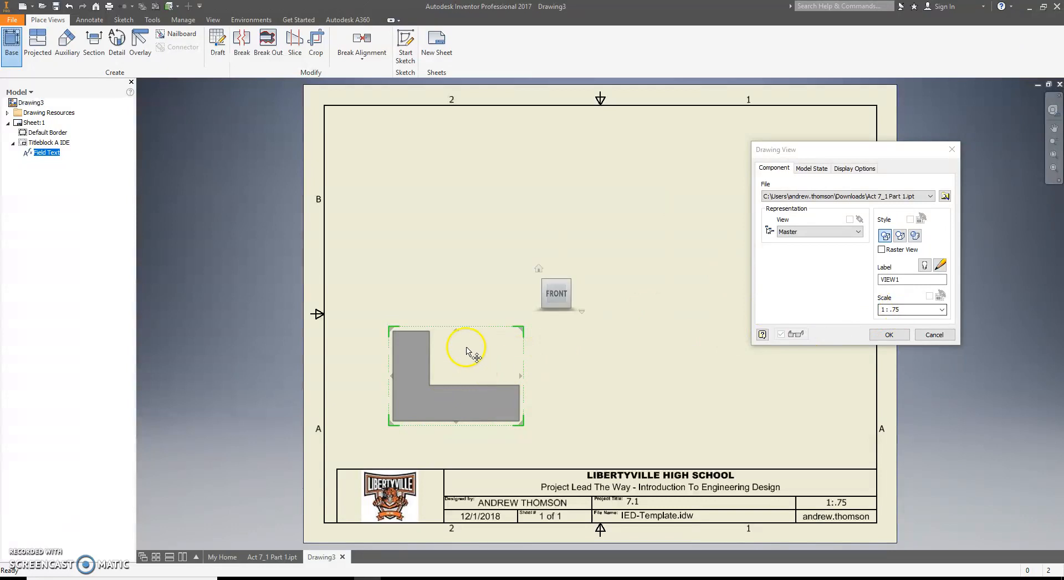
- Shift the front view slightly, then place and create the projected top, right-side and isometric views around it
{"action": "mouse_move", "coordinate": [416, 354]}
{"action": "left_mouse_down"}
{"action": "mouse_move", "coordinate": [389, 357]}
{"action": "mouse_move", "coordinate": [401, 362]}
{"action": "left_mouse_up"}
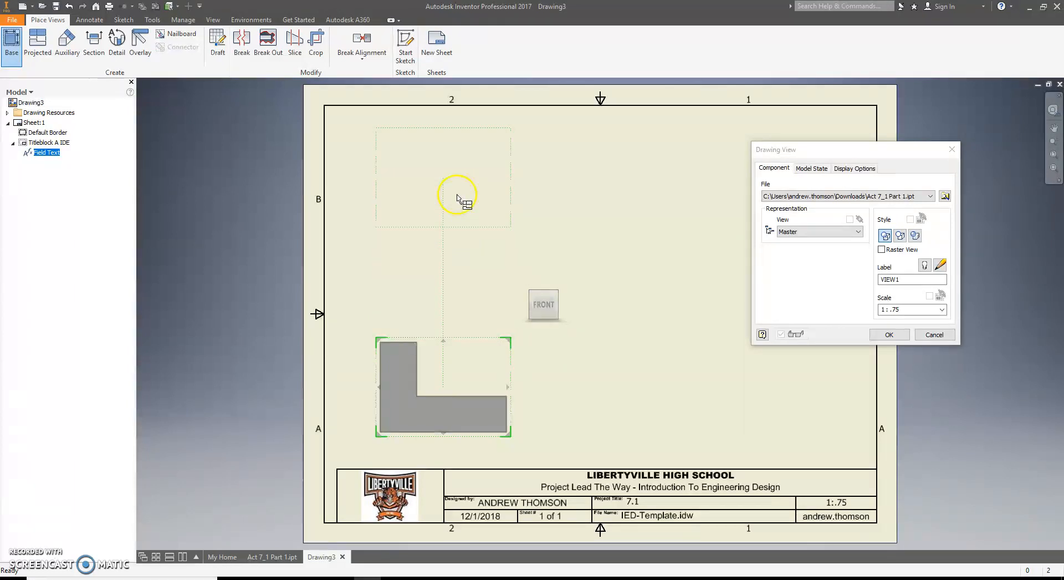
{"action": "left_click", "coordinate": [460, 174]}
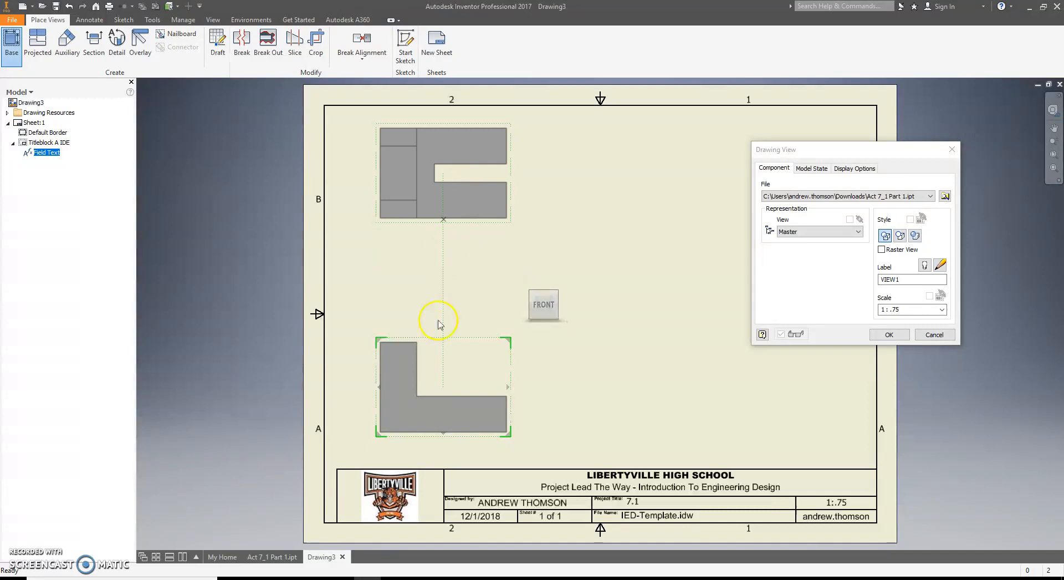
{"action": "left_click", "coordinate": [743, 386]}
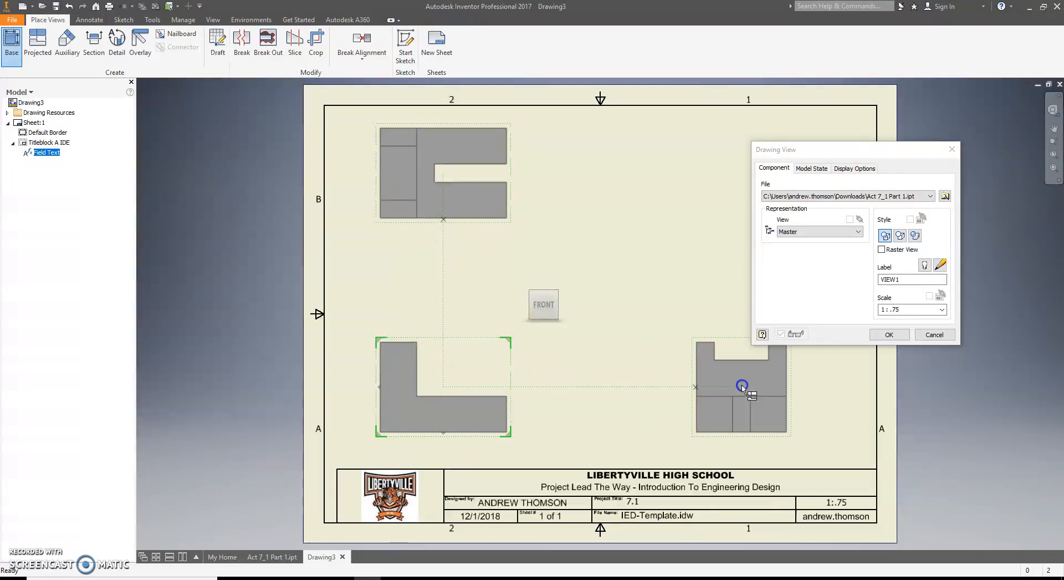
{"action": "left_click", "coordinate": [706, 205]}
{"action": "right_click", "coordinate": [715, 192]}
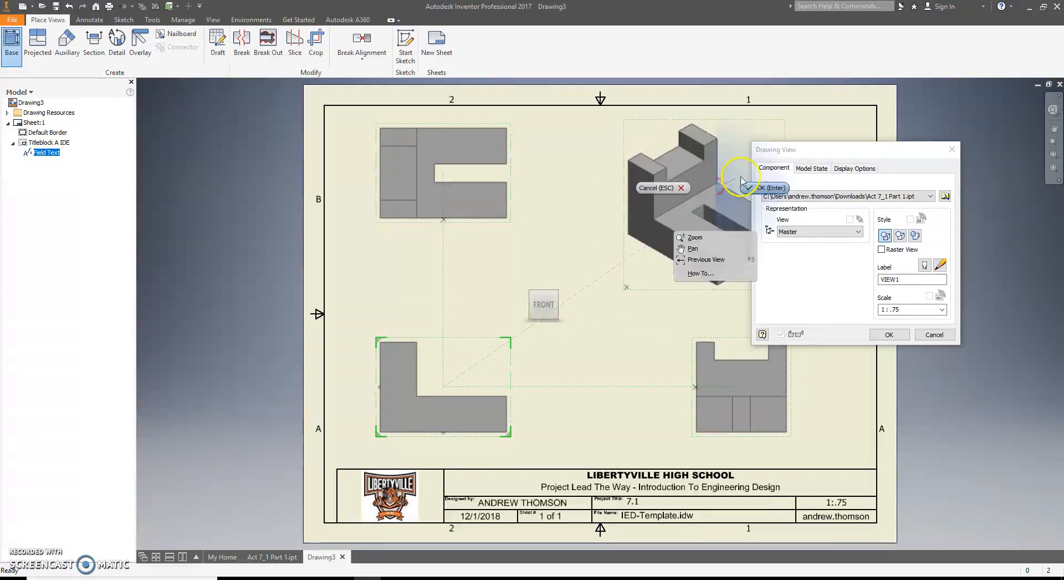
{"action": "left_click", "coordinate": [731, 200]}
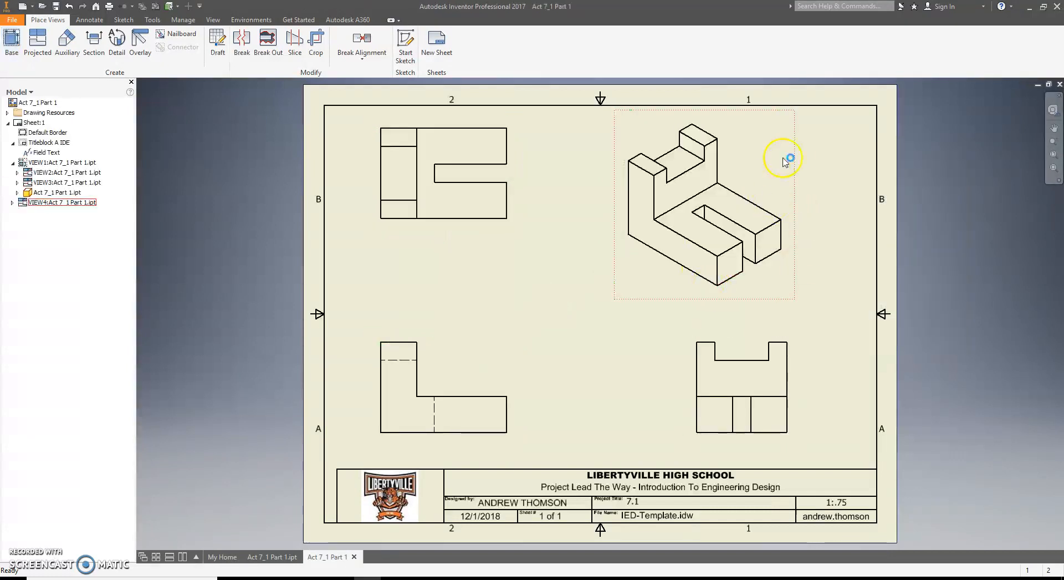
- Reposition the orthographic and isometric views on the sheet to leave room around them for dimensions
{"action": "left_click_drag", "start_coordinate": [796, 164], "coordinate": [855, 147]}
{"action": "left_click_drag", "start_coordinate": [467, 453], "coordinate": [492, 440]}
{"action": "mouse_move", "coordinate": [770, 331]}
{"action": "left_mouse_down"}
{"action": "mouse_move", "coordinate": [763, 304]}
{"action": "mouse_move", "coordinate": [812, 391]}
{"action": "mouse_move", "coordinate": [828, 392]}
{"action": "left_mouse_up"}
{"action": "mouse_move", "coordinate": [474, 243]}
{"action": "left_mouse_down"}
{"action": "mouse_move", "coordinate": [468, 256]}
{"action": "mouse_move", "coordinate": [472, 238]}
{"action": "mouse_move", "coordinate": [453, 241]}
{"action": "left_mouse_up"}
{"action": "mouse_move", "coordinate": [441, 331]}
{"action": "left_mouse_down"}
{"action": "mouse_move", "coordinate": [430, 299]}
{"action": "mouse_move", "coordinate": [409, 326]}
{"action": "mouse_move", "coordinate": [432, 333]}
{"action": "left_mouse_up"}
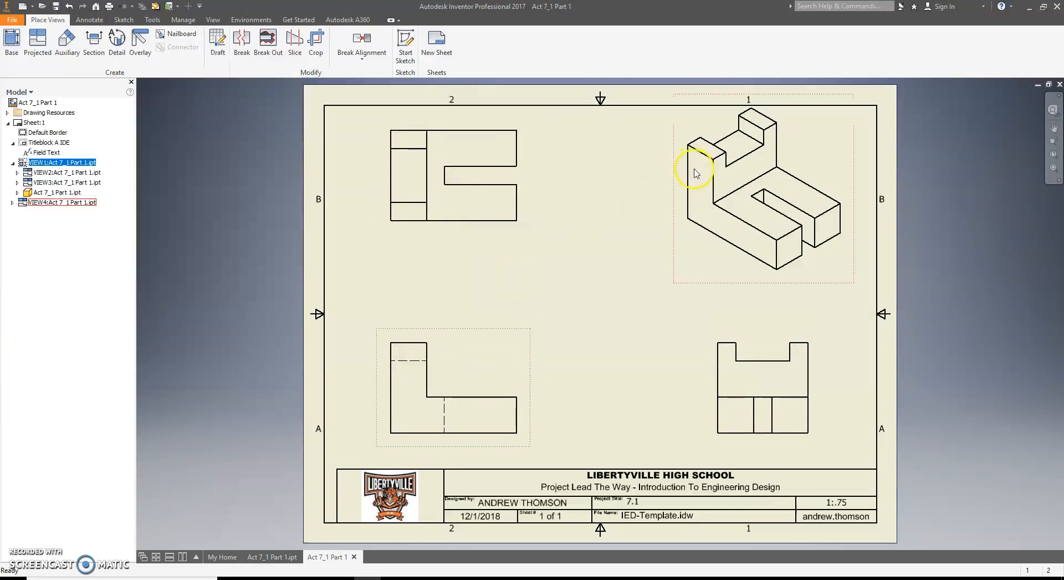
{"action": "mouse_move", "coordinate": [677, 176]}
{"action": "left_mouse_down"}
{"action": "mouse_move", "coordinate": [656, 171]}
{"action": "mouse_move", "coordinate": [663, 180]}
{"action": "left_mouse_up"}
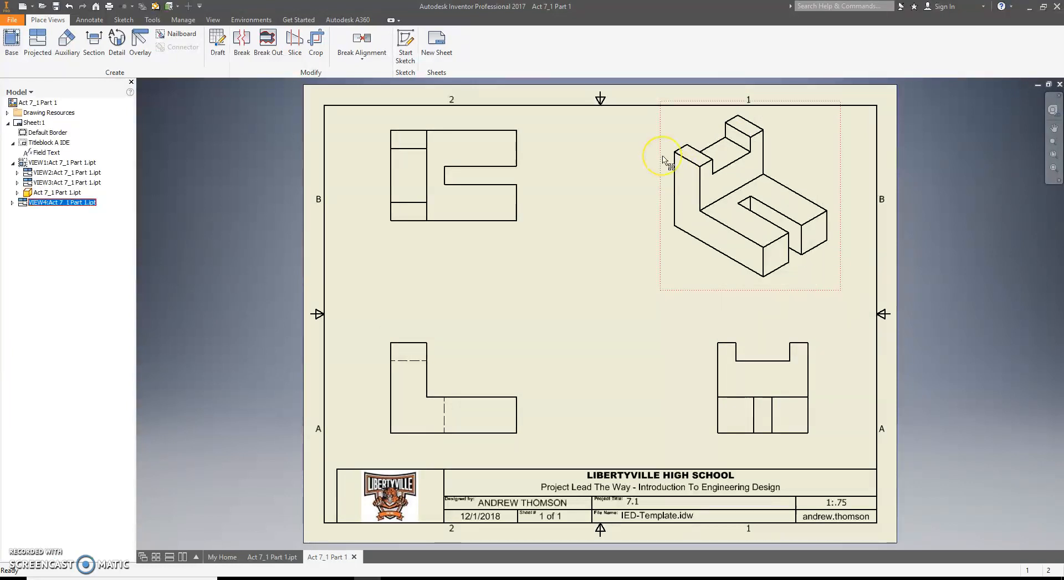
- Set the isometric view's display style to Shaded
{"action": "double_click", "coordinate": [663, 160]}
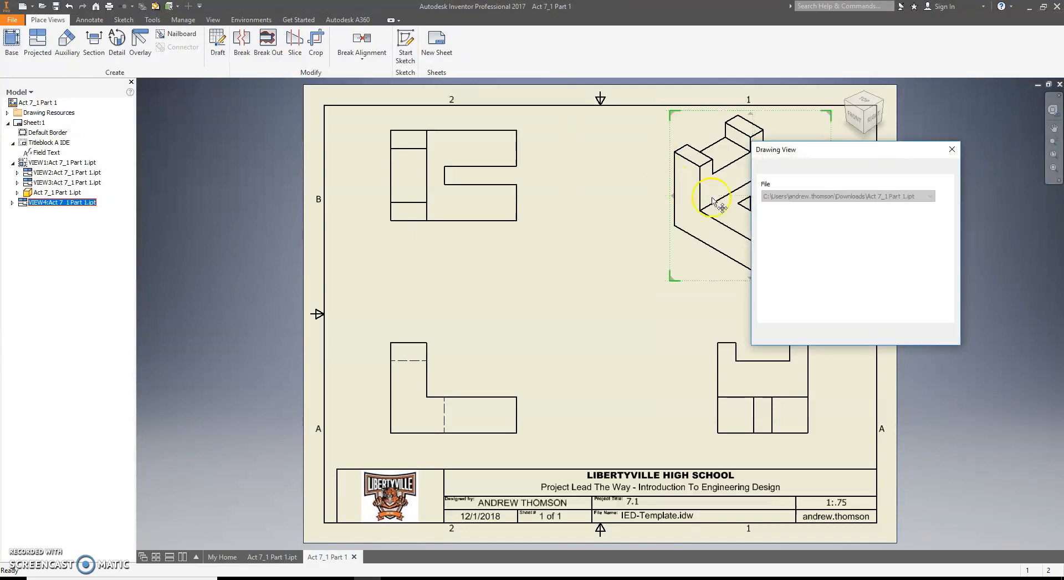
{"action": "left_click", "coordinate": [915, 236]}
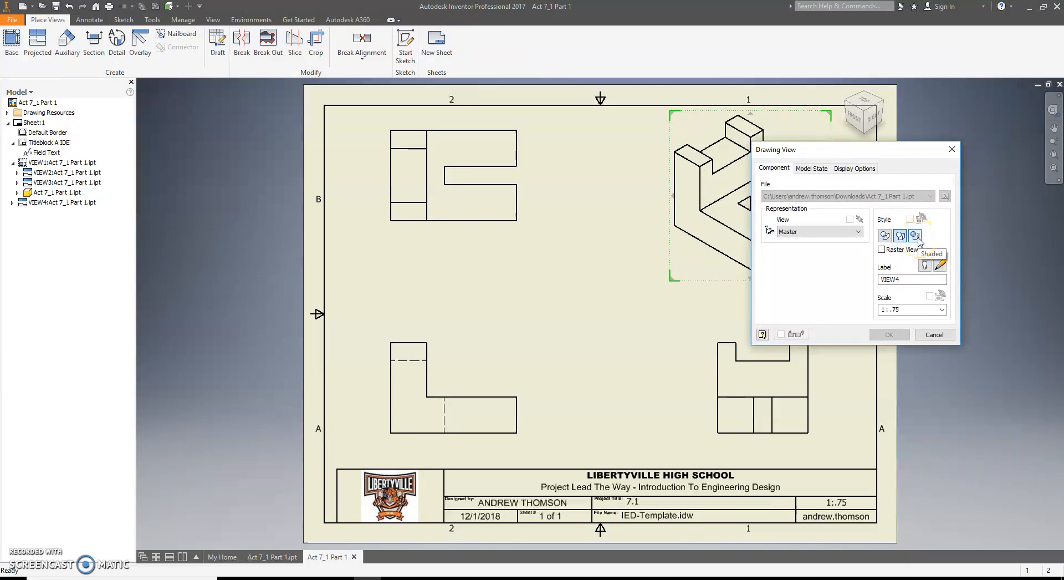
{"action": "left_click", "coordinate": [888, 334]}
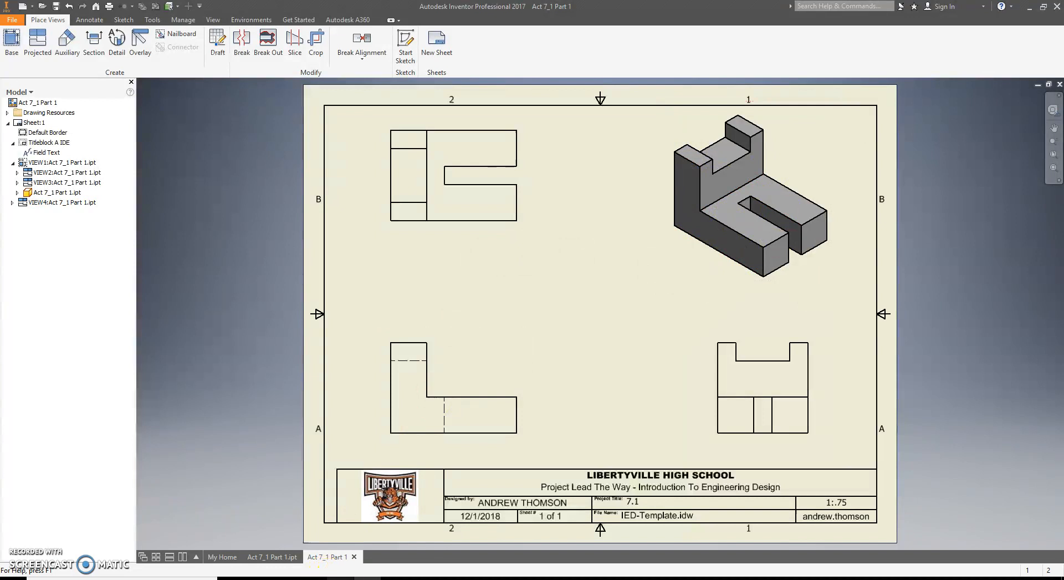
- Switch to Chrome and read task 1's datum and aligned dimensioning requirements in the Act. 7.1 - More Dimensioning document
{"action": "mouse_move", "coordinate": [84, 568]}
{"action": "left_click", "coordinate": [292, 548]}
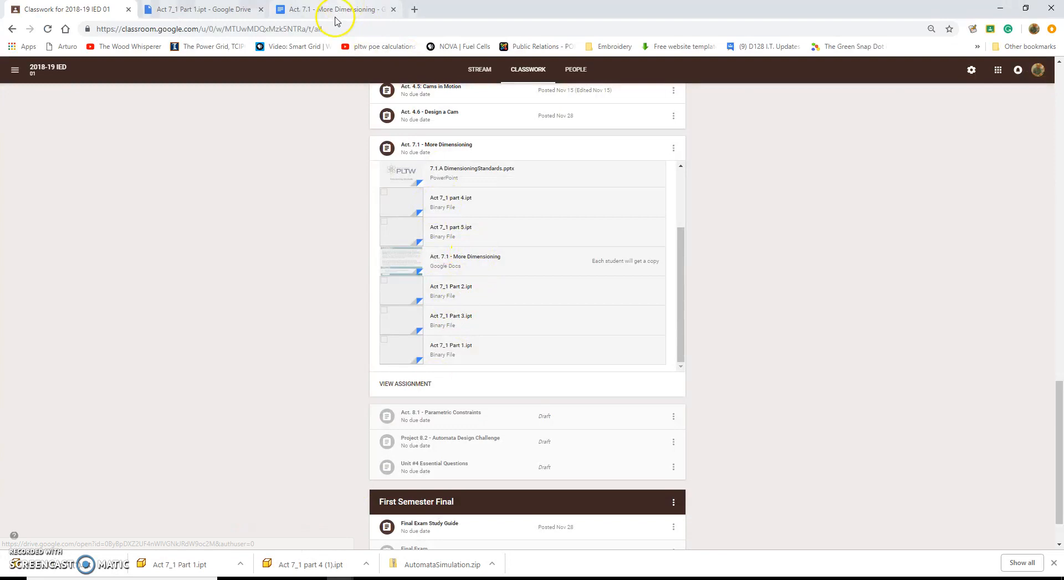
{"action": "left_click", "coordinate": [238, 10]}
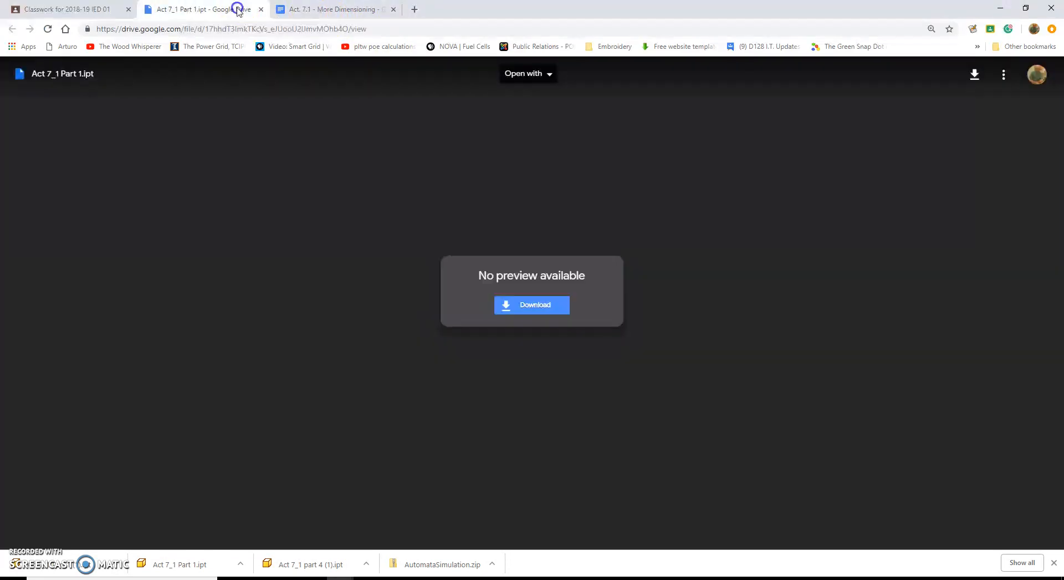
{"action": "left_click", "coordinate": [347, 9]}
{"action": "scroll", "coordinate": [515, 266], "scroll_direction": "up", "scroll_amount": 10}
{"action": "scroll", "coordinate": [521, 274], "scroll_direction": "down", "scroll_amount": 12}
{"action": "scroll", "coordinate": [506, 237], "scroll_direction": "up", "scroll_amount": 4}
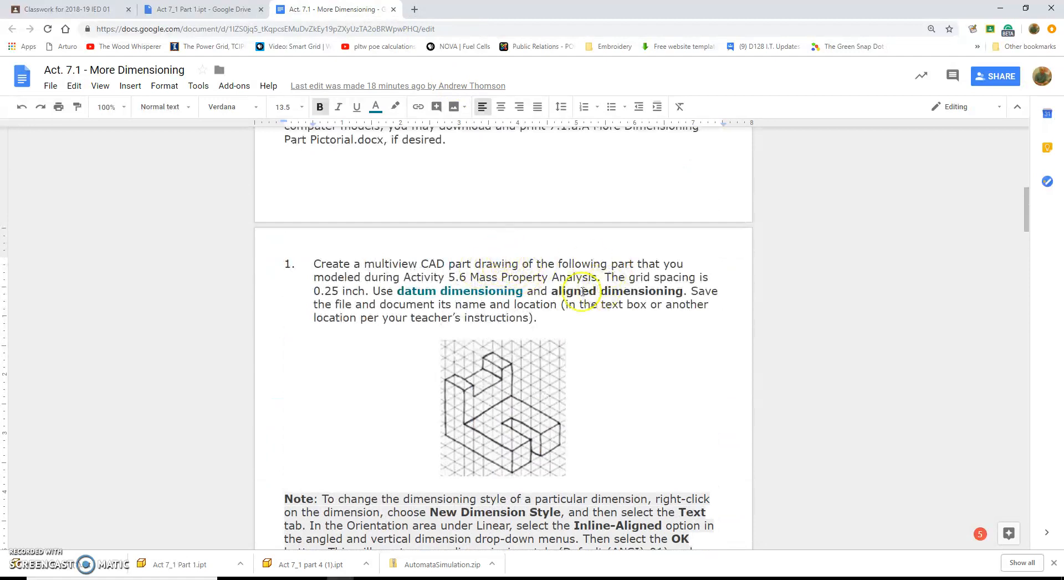
{"action": "left_click_drag", "start_coordinate": [417, 291], "coordinate": [496, 291]}
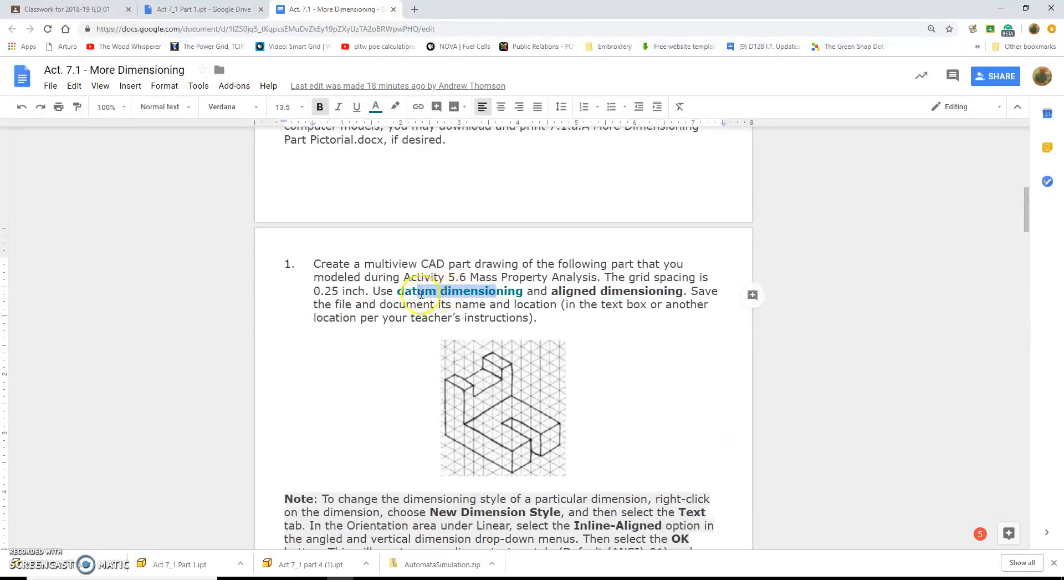
- Review the dimensioning methods required for tasks 2 and 3 in the document, then switch back to Inventor
{"action": "scroll", "coordinate": [529, 311], "scroll_direction": "down", "scroll_amount": 9}
{"action": "scroll", "coordinate": [532, 314], "scroll_direction": "down", "scroll_amount": 7}
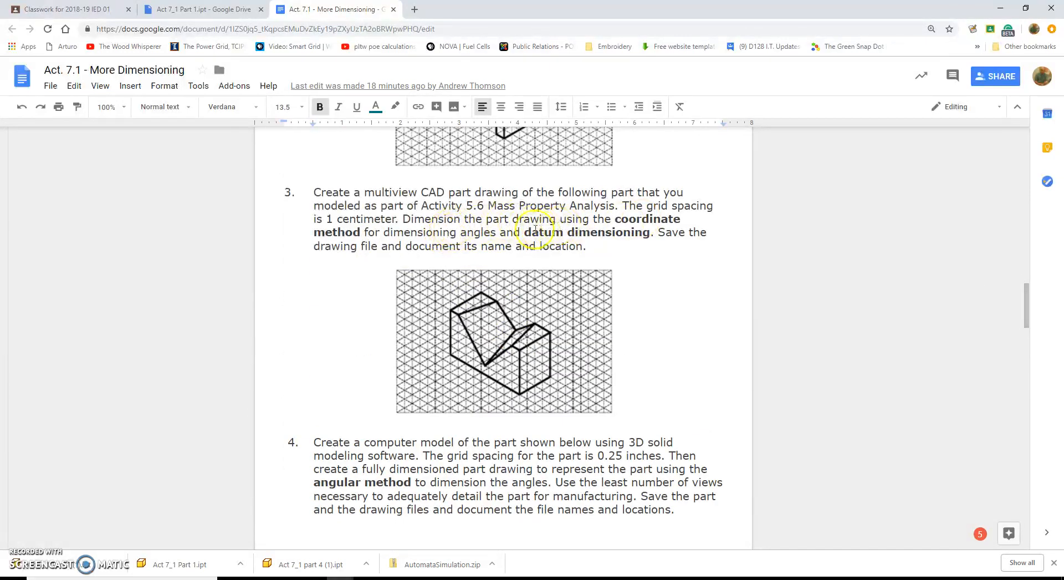
{"action": "scroll", "coordinate": [536, 228], "scroll_direction": "up", "scroll_amount": 9}
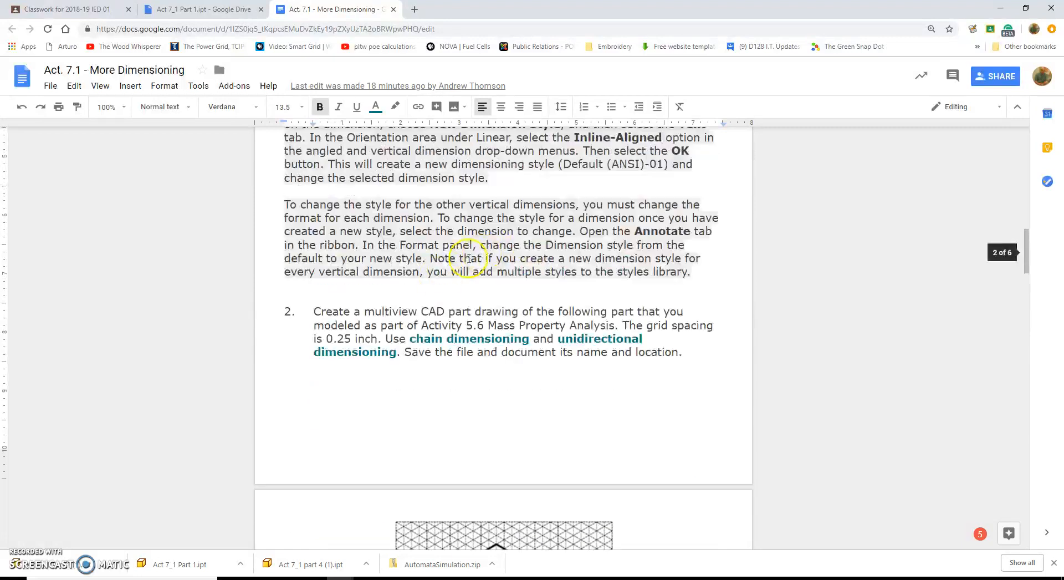
{"action": "left_click_drag", "start_coordinate": [424, 327], "coordinate": [483, 340]}
{"action": "left_click", "coordinate": [454, 340]}
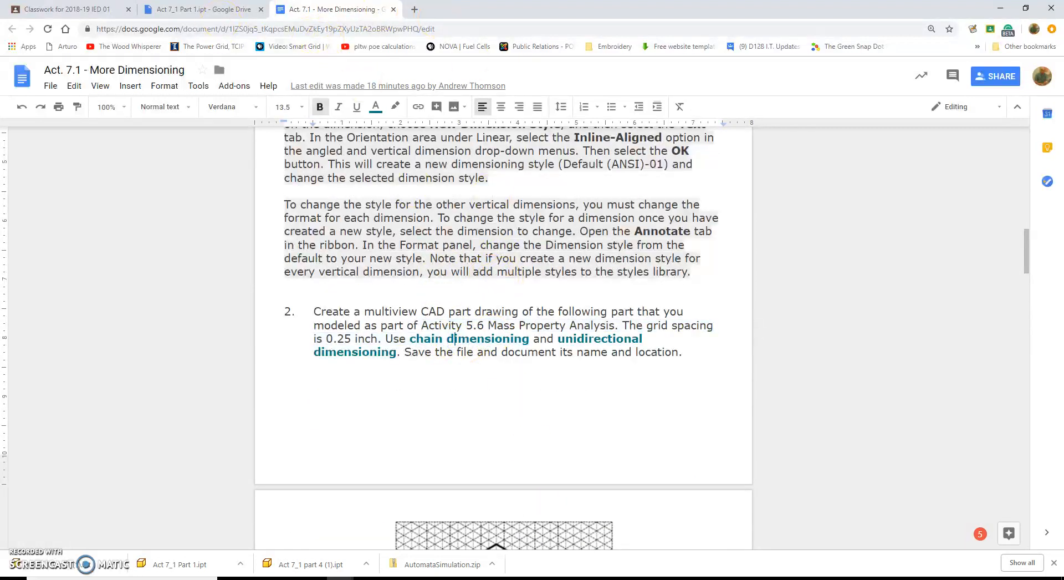
{"action": "key", "text": "alt+Tab"}
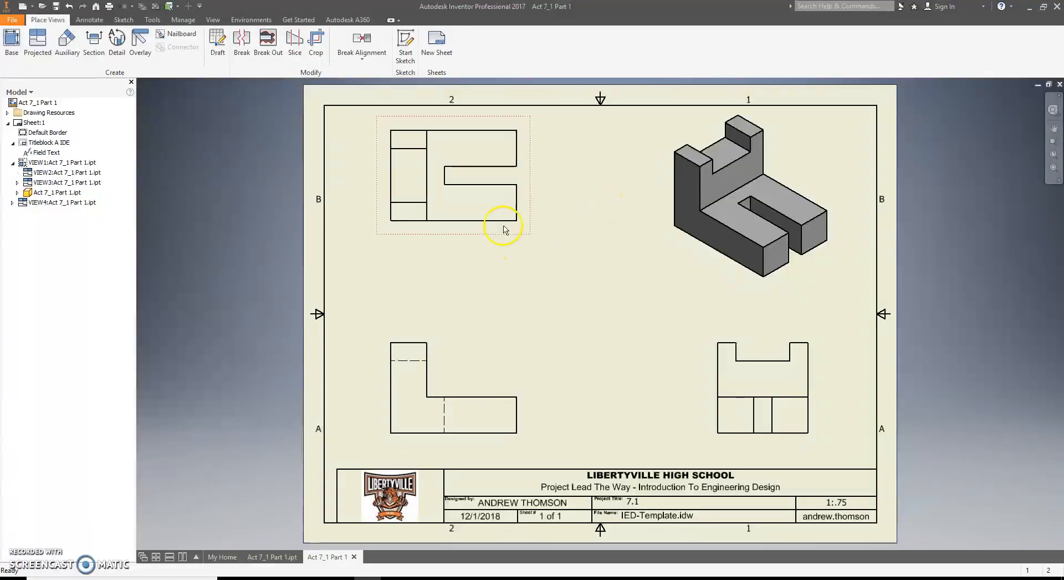
- Add a horizontal dimension above the front view for the width of the L shape's upright leg
{"action": "left_click", "coordinate": [84, 20]}
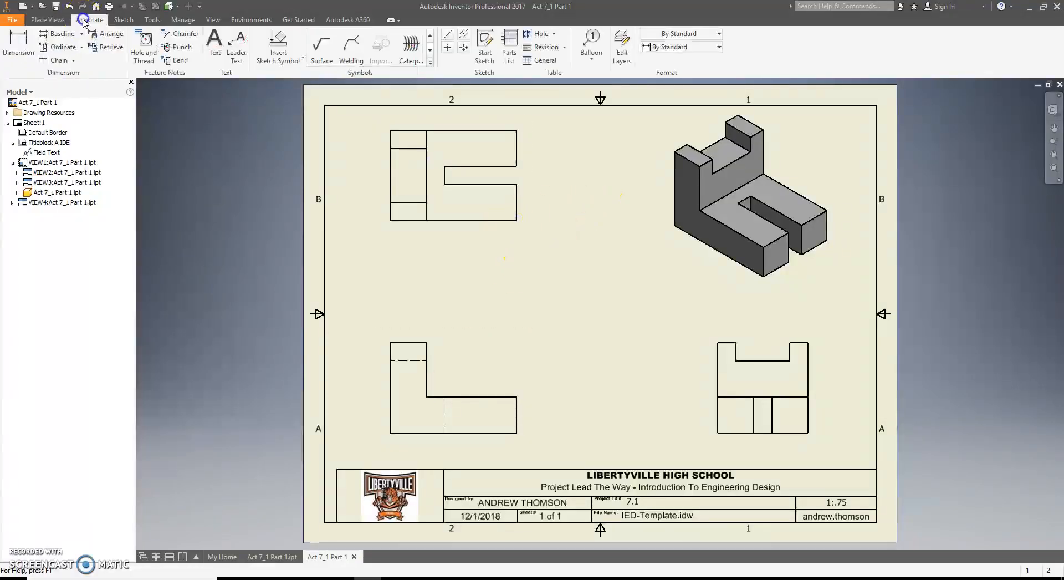
{"action": "left_click", "coordinate": [32, 51]}
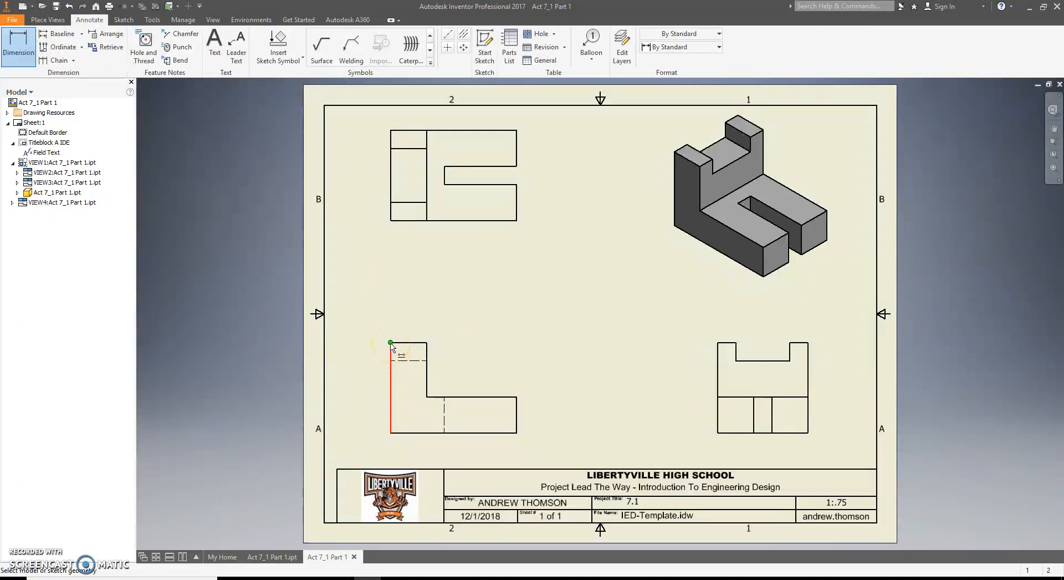
{"action": "mouse_move", "coordinate": [392, 358]}
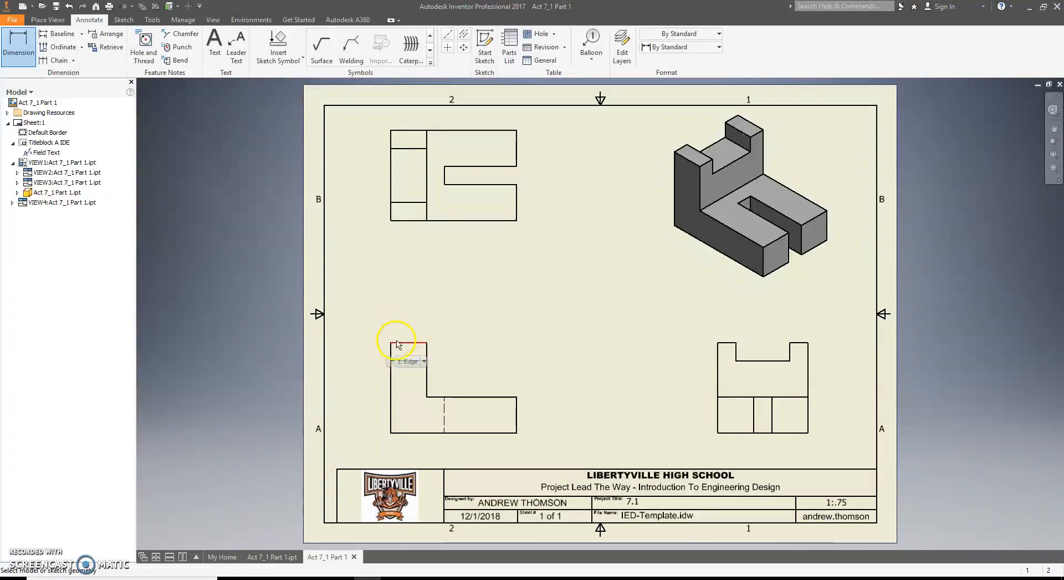
{"action": "left_click", "coordinate": [391, 378]}
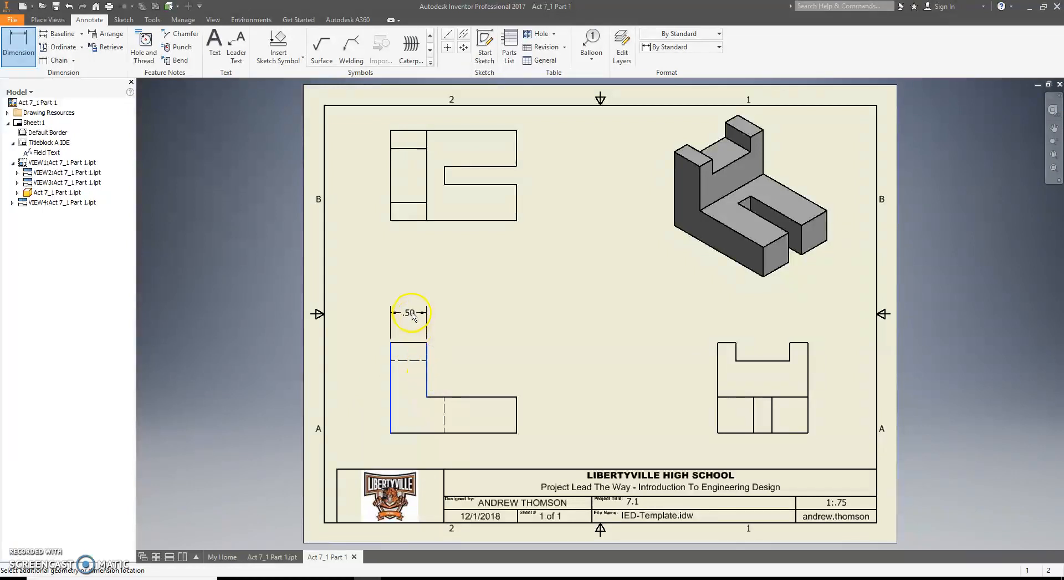
{"action": "left_click", "coordinate": [411, 322]}
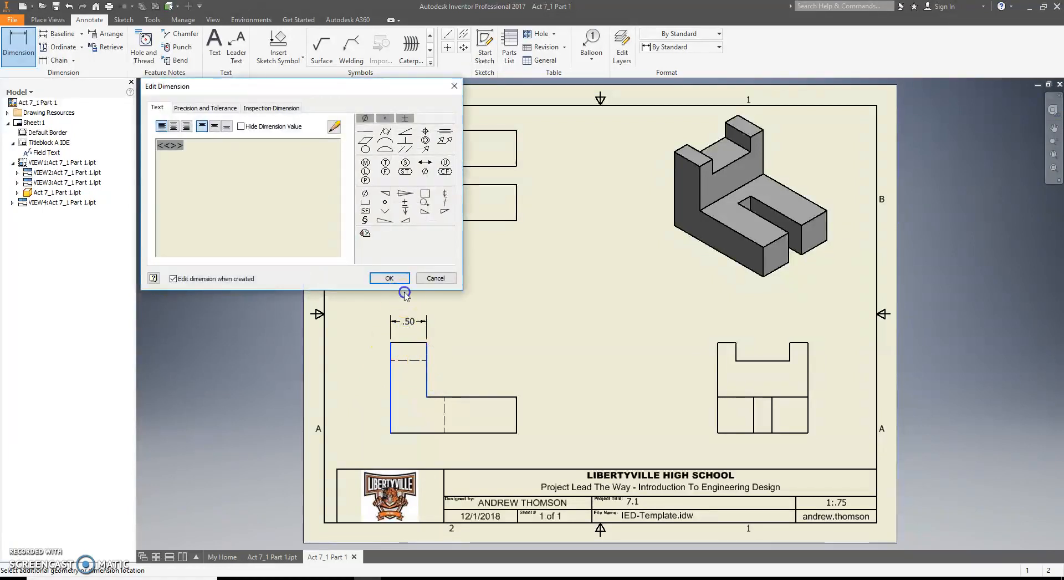
{"action": "left_click", "coordinate": [389, 276]}
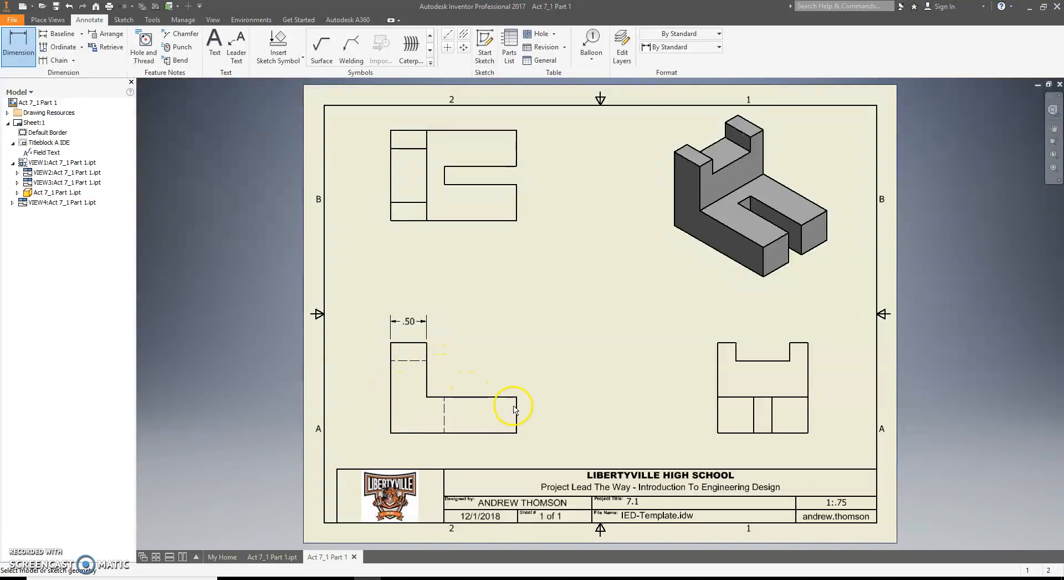
- Dimension the horizontal distance from the upright leg's inner edge to the front view's right end, then select that dimension
{"action": "left_click", "coordinate": [517, 417]}
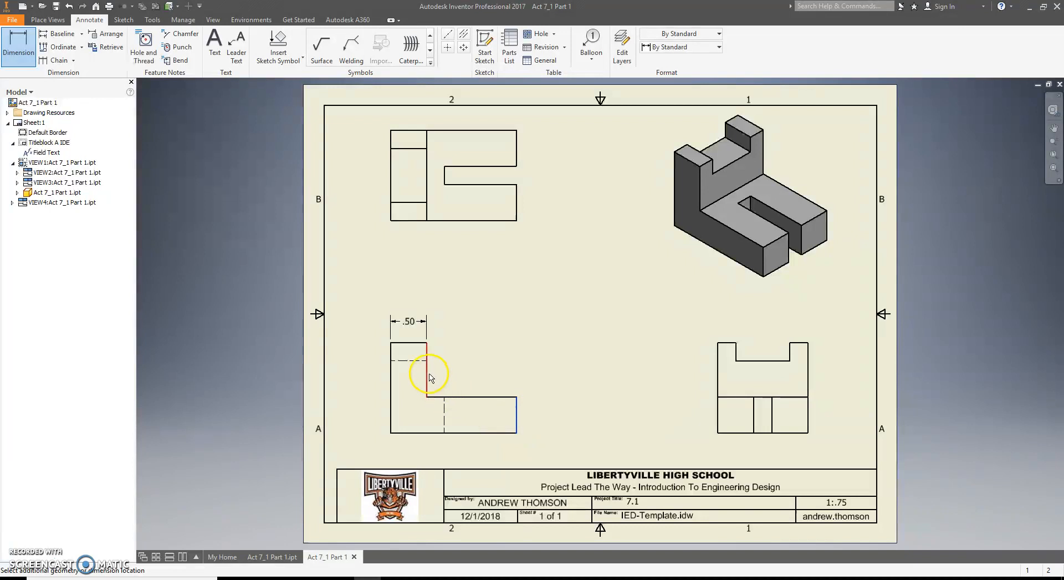
{"action": "left_click", "coordinate": [426, 381]}
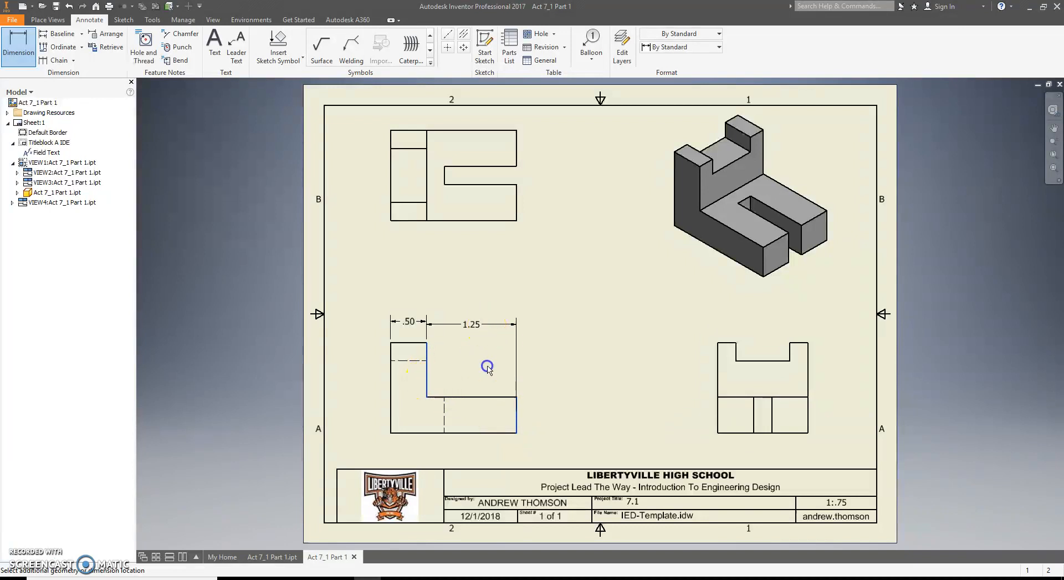
{"action": "left_click", "coordinate": [487, 367]}
{"action": "key", "text": "Return"}
{"action": "key", "text": "Escape"}
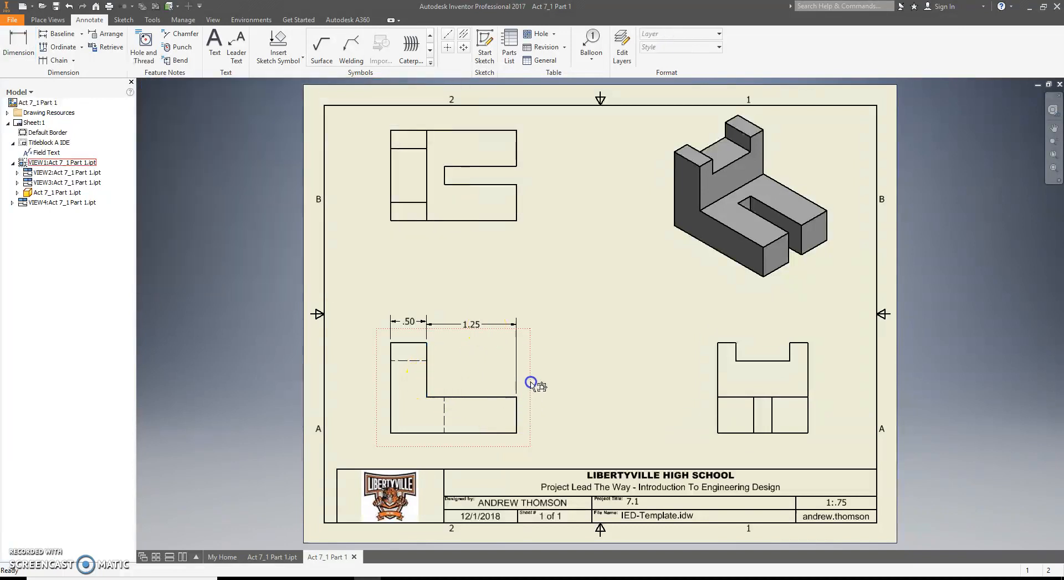
{"action": "left_click", "coordinate": [496, 349]}
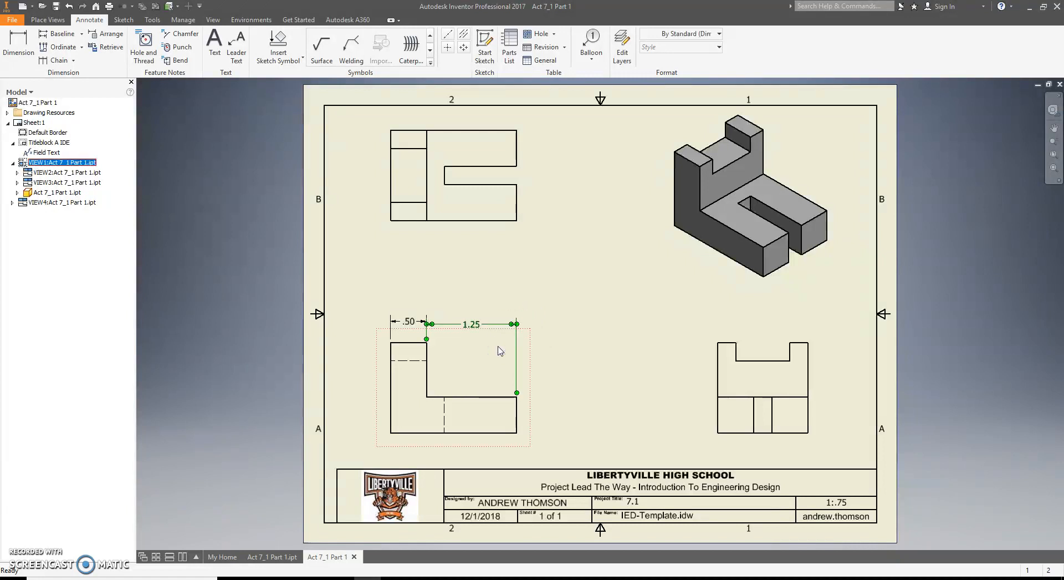
{"action": "key", "text": "Delete"}
{"action": "left_click", "coordinate": [557, 307]}
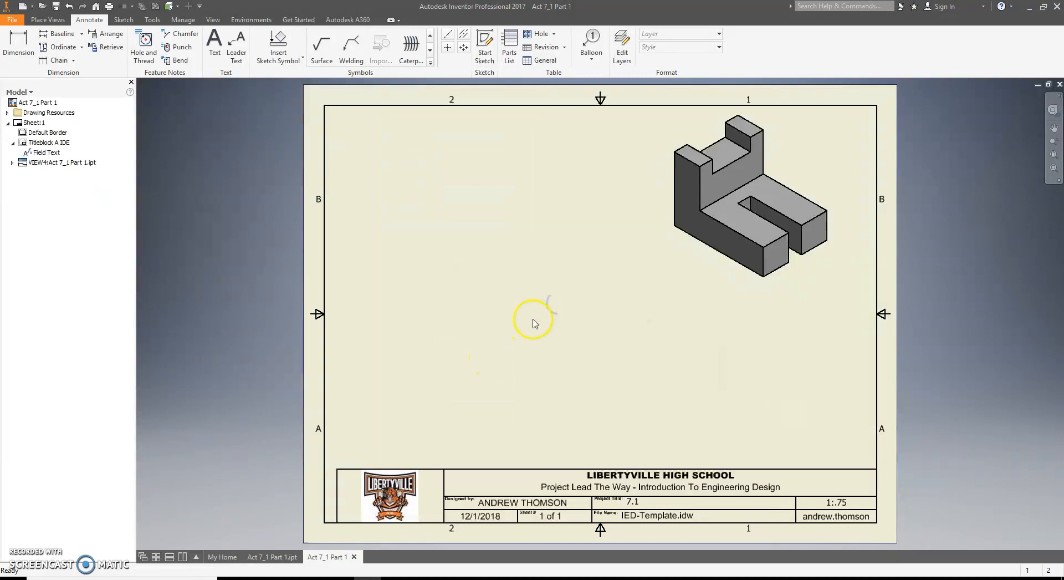
{"action": "key", "text": "ctrl+z"}
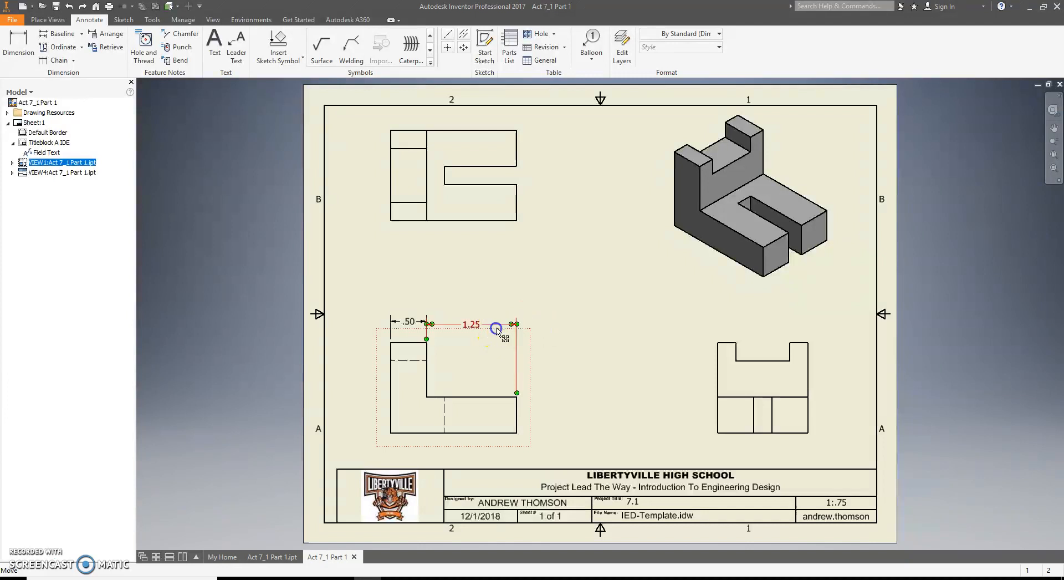
{"action": "key", "text": "Delete"}
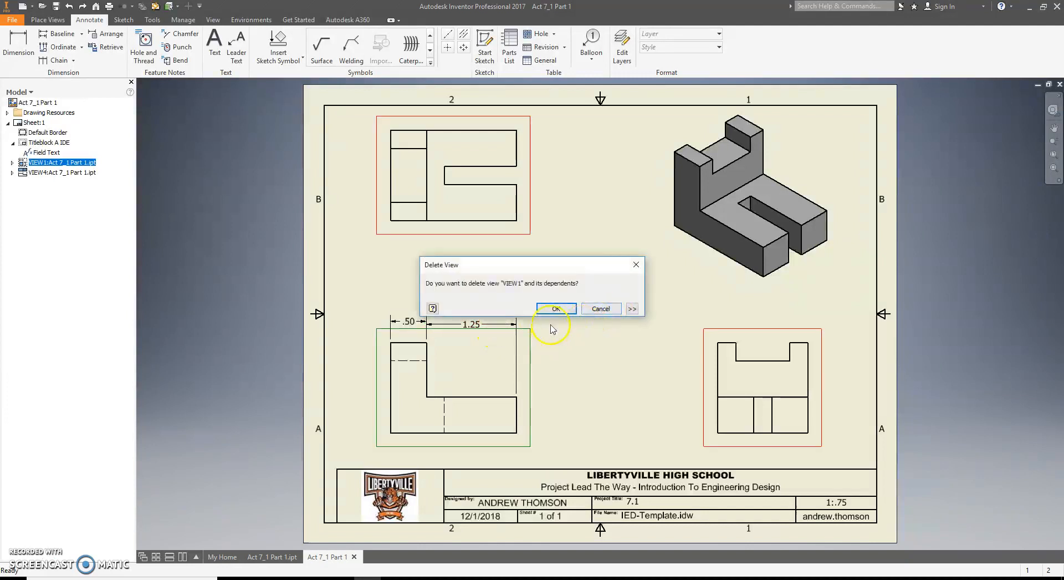
{"action": "left_click", "coordinate": [565, 309]}
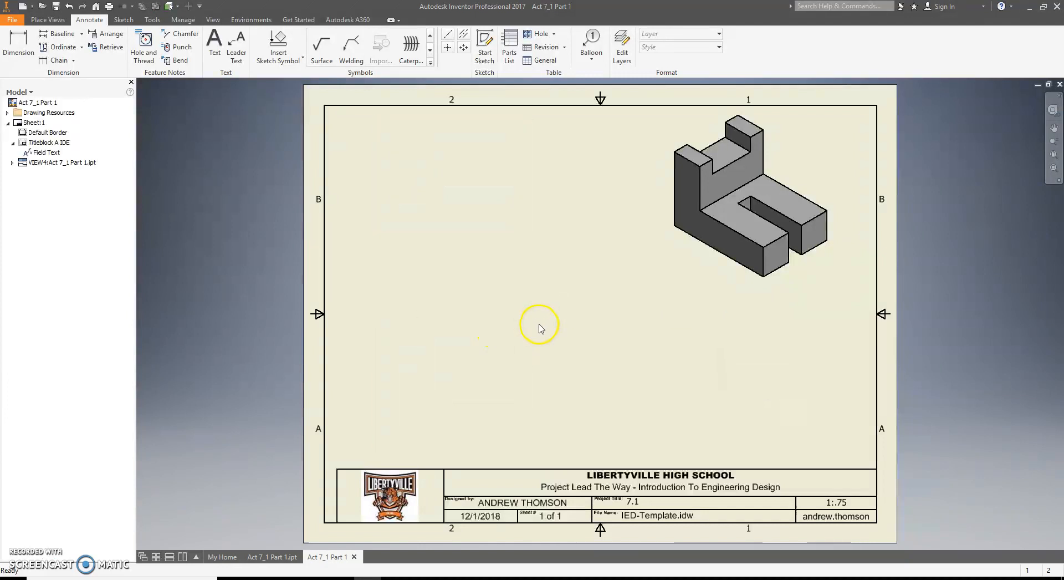
{"action": "key", "text": "ctrl+z"}
- Delete the dimension from the upright leg's inner edge to the front view's right end, and dimension the view's overall width above it
{"action": "left_click", "coordinate": [512, 328]}
{"action": "key", "text": "Delete"}
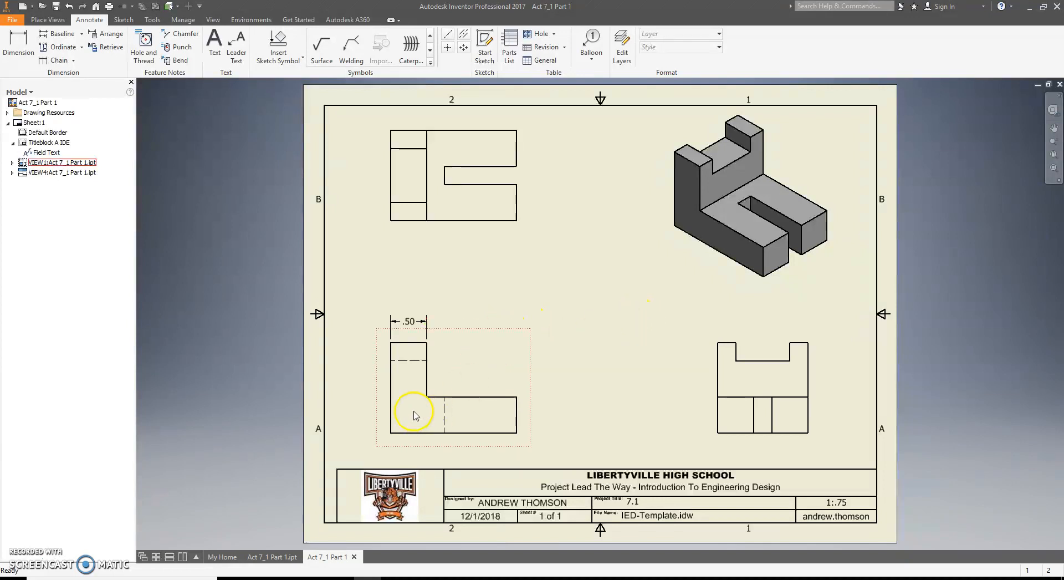
{"action": "left_click", "coordinate": [20, 50]}
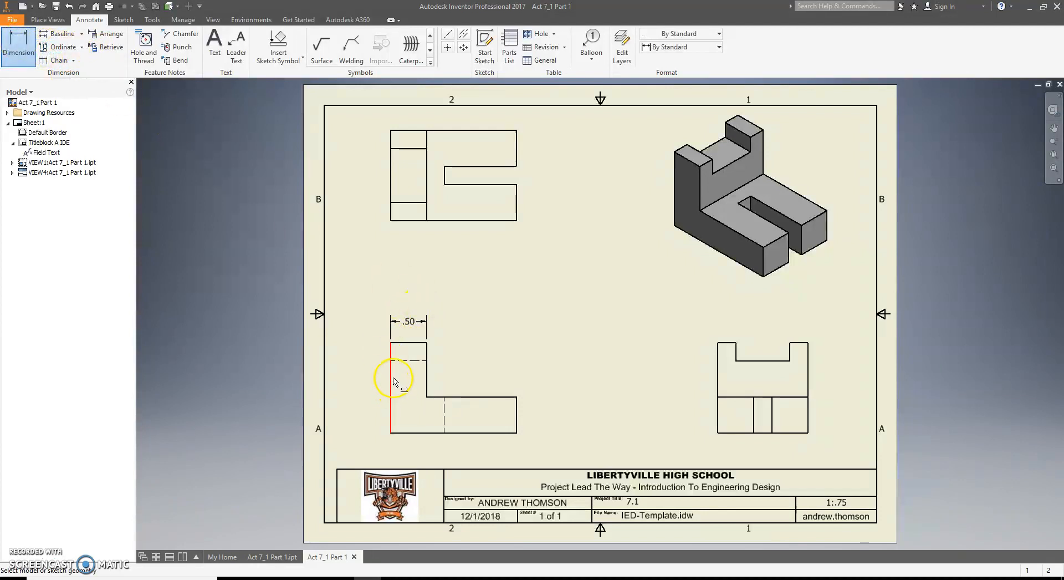
{"action": "left_click", "coordinate": [392, 379]}
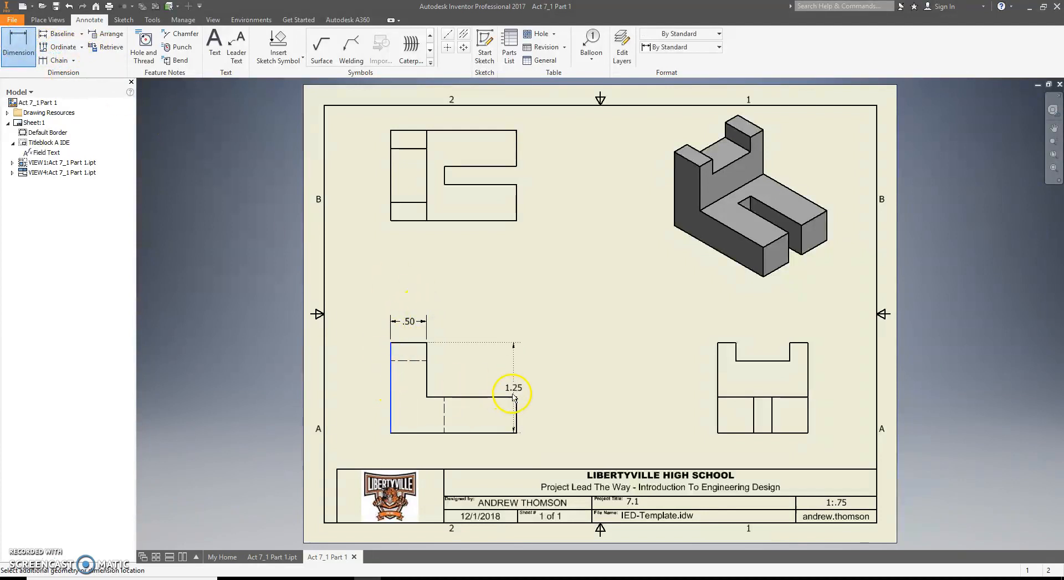
{"action": "left_click", "coordinate": [514, 408]}
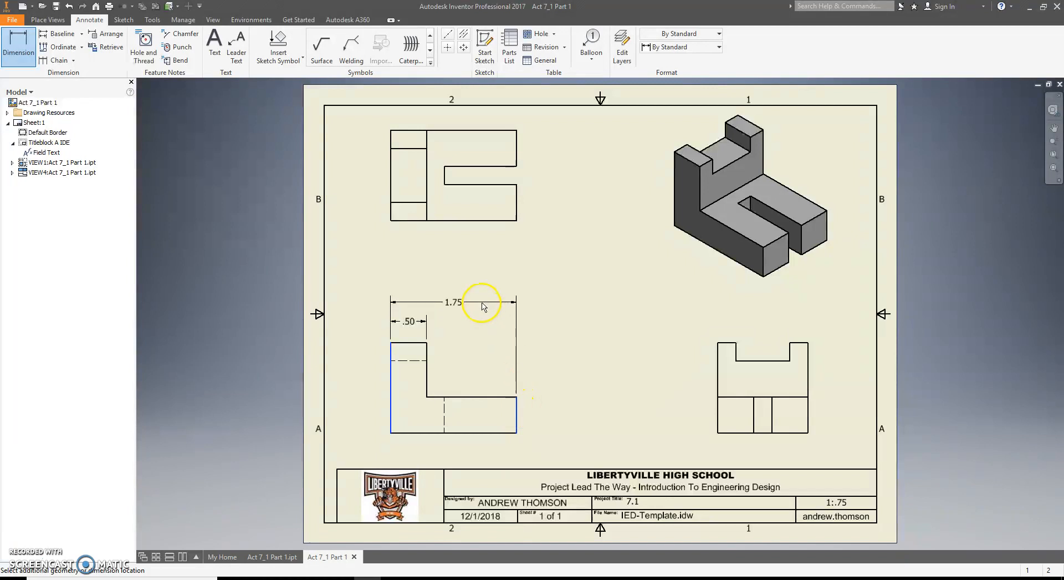
{"action": "left_click", "coordinate": [557, 323]}
{"action": "left_click", "coordinate": [399, 279]}
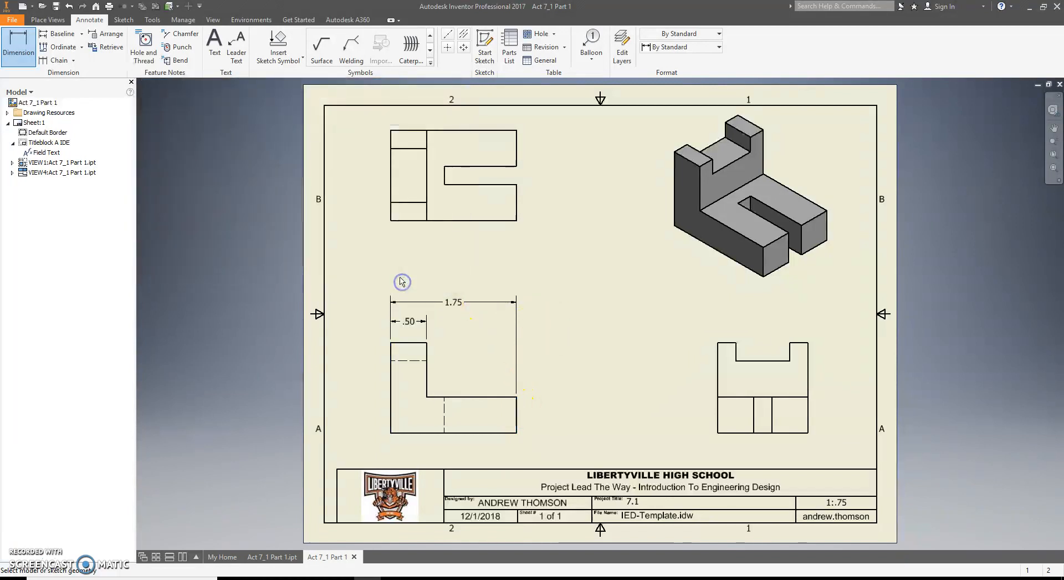
- Dimension the base's thickness and, farther out, the part's overall height to the right of the front view
{"action": "left_click", "coordinate": [517, 426]}
{"action": "left_click", "coordinate": [544, 423]}
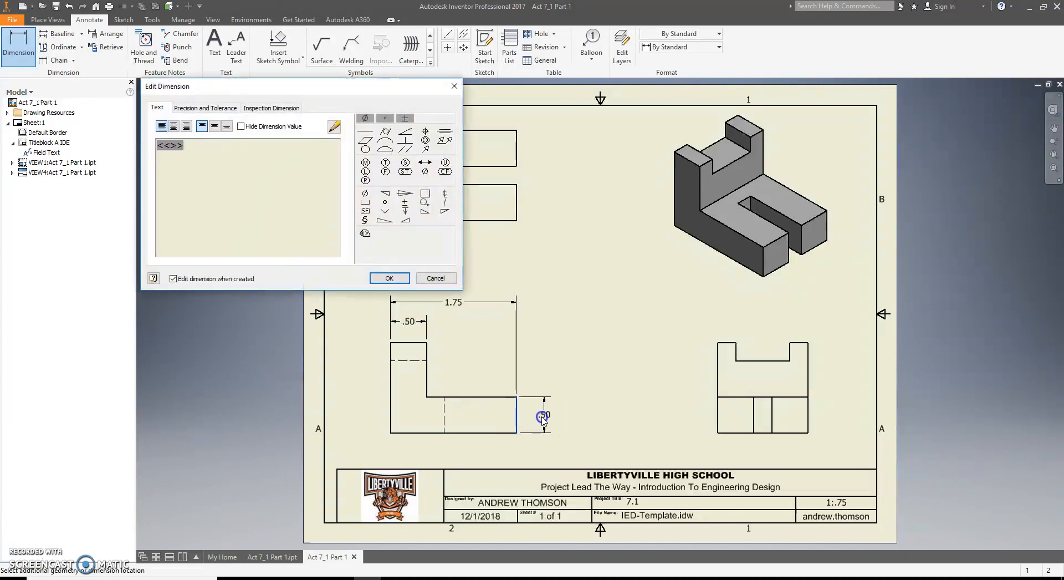
{"action": "left_click", "coordinate": [393, 277]}
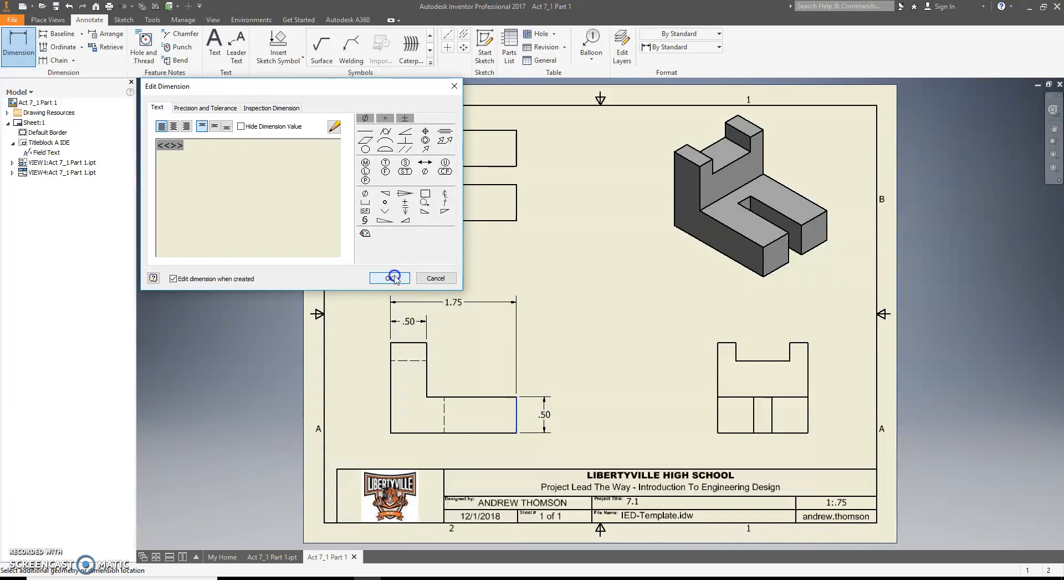
{"action": "left_click", "coordinate": [502, 434]}
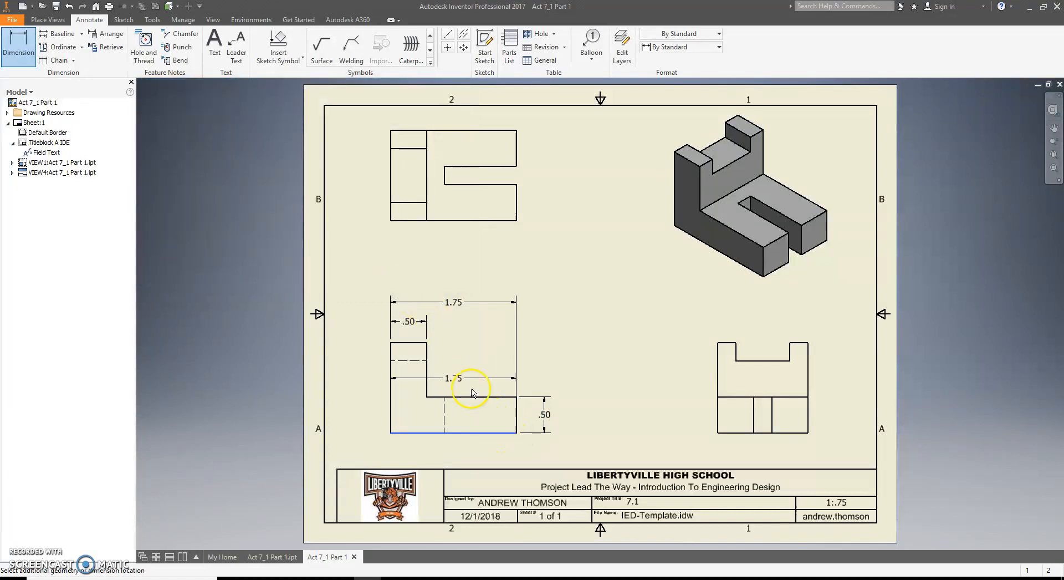
{"action": "left_click", "coordinate": [419, 343]}
{"action": "left_click", "coordinate": [563, 373]}
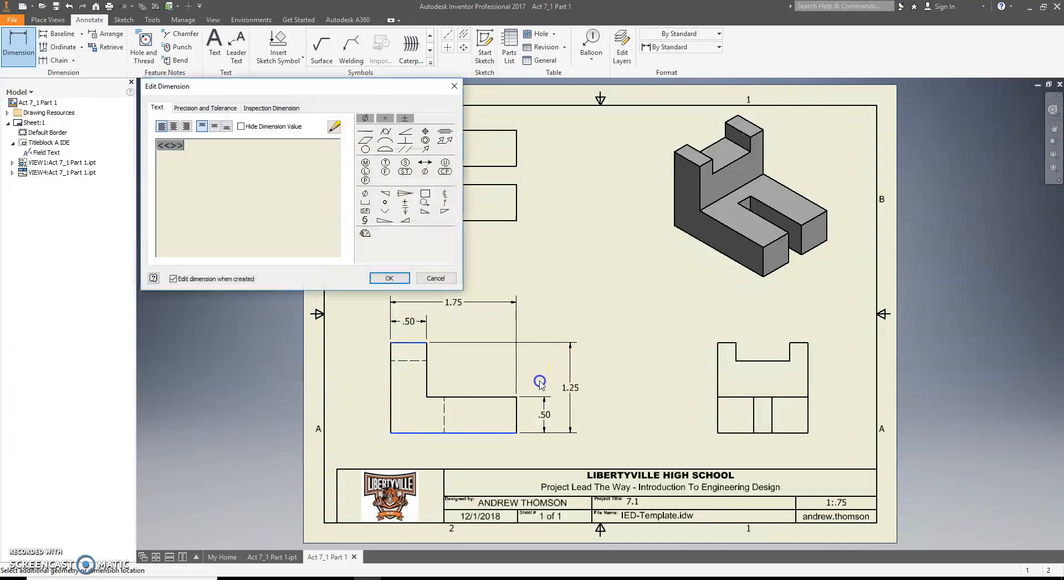
{"action": "left_click", "coordinate": [390, 278]}
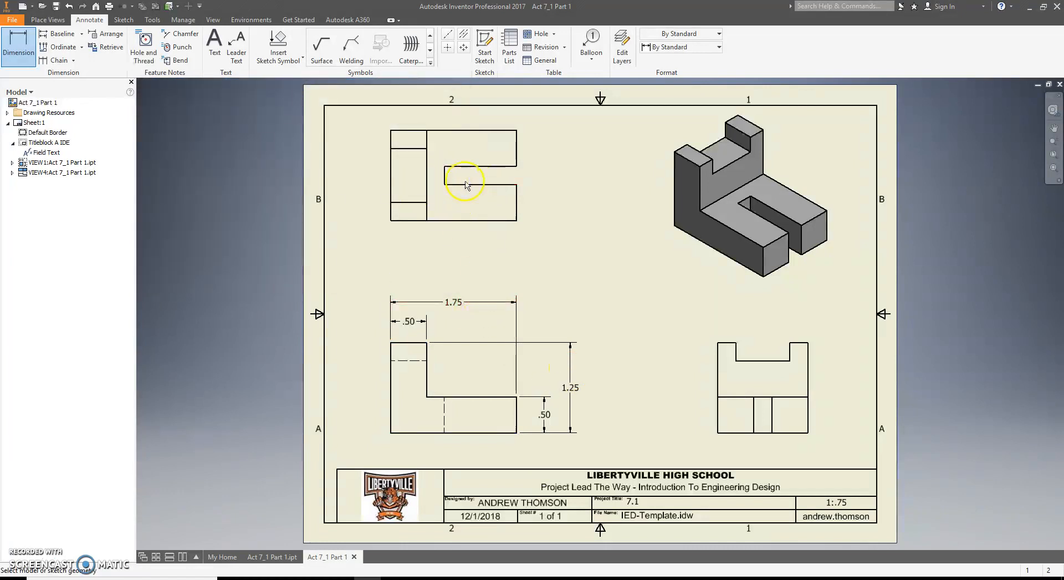
{"action": "left_click", "coordinate": [495, 188]}
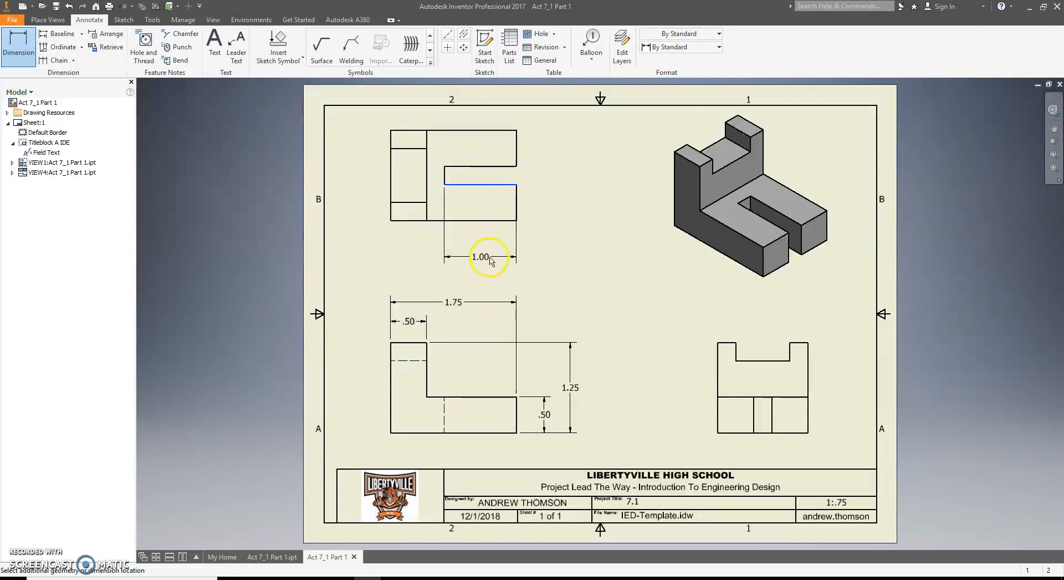
{"action": "left_click", "coordinate": [509, 256]}
{"action": "left_click", "coordinate": [389, 277]}
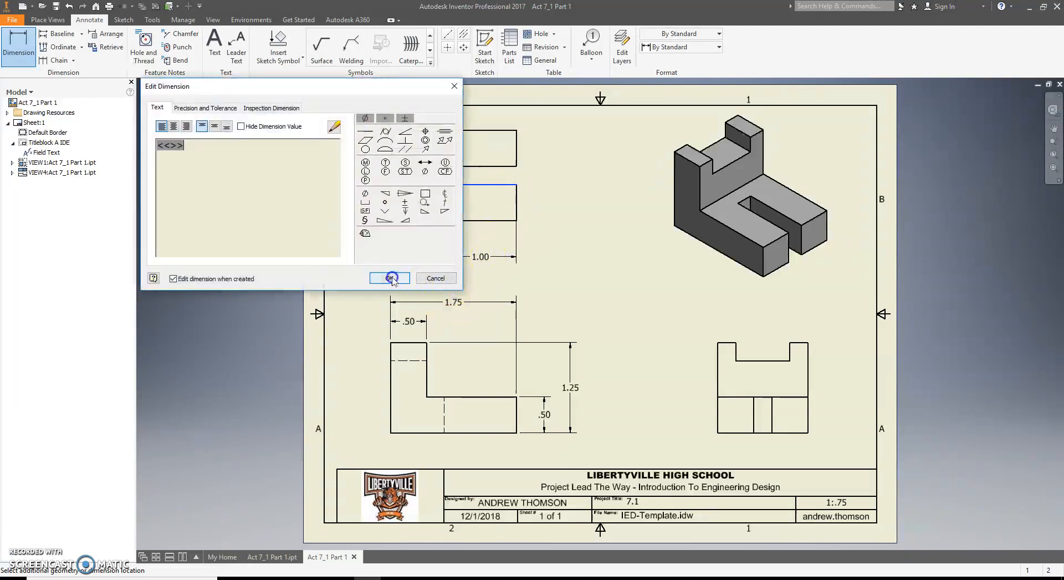
{"action": "scroll", "coordinate": [508, 238], "scroll_direction": "up", "scroll_amount": 5}
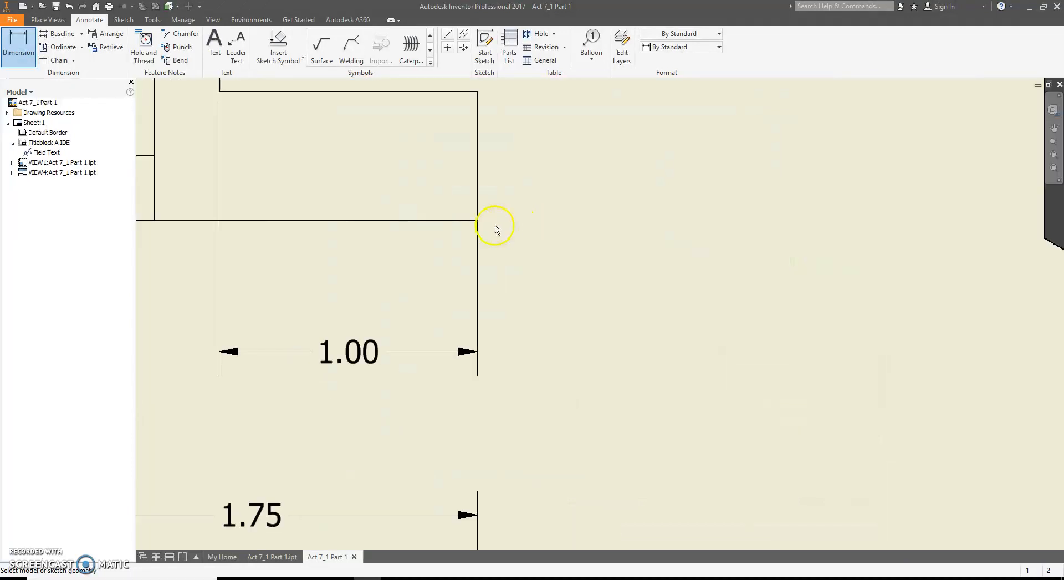
{"action": "key", "text": "Escape"}
{"action": "left_click", "coordinate": [480, 354]}
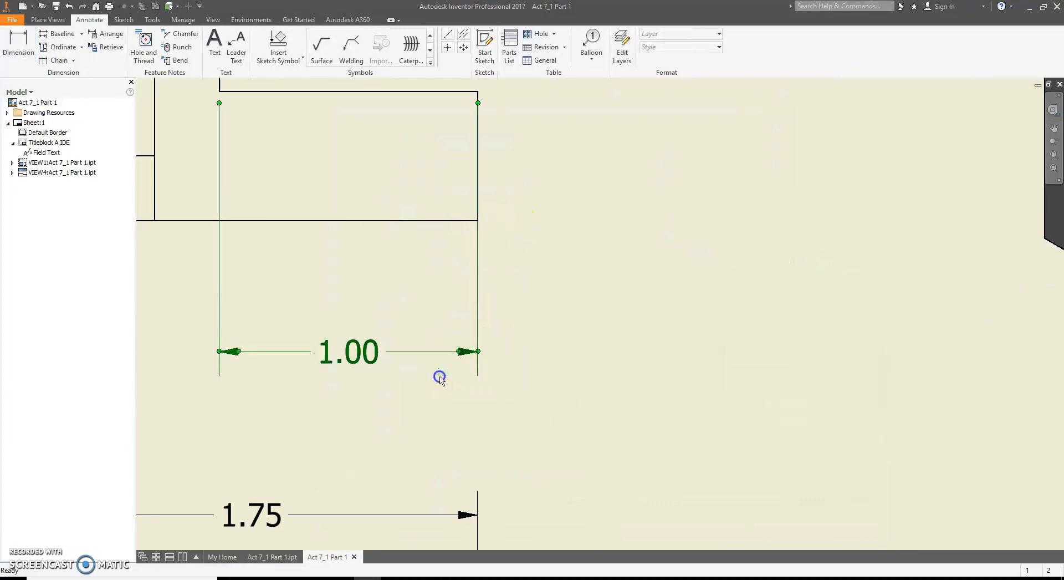
{"action": "key", "text": "Delete"}
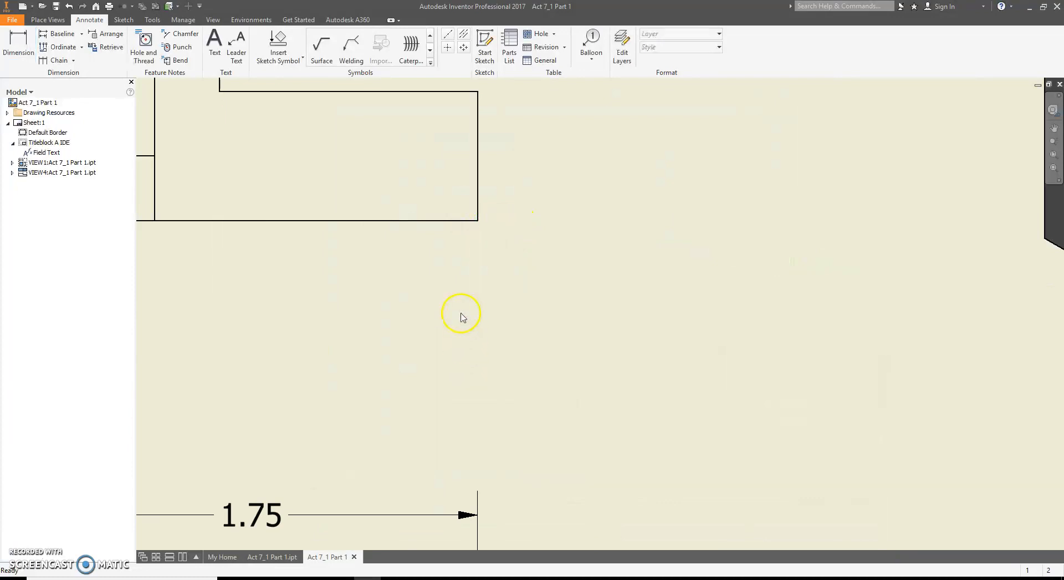
- Dimension the slot's depth below the top view, from the part's lower-right corner to the slot's inner end
{"action": "scroll", "coordinate": [460, 317], "scroll_direction": "down", "scroll_amount": 4}
{"action": "key", "text": "d"}
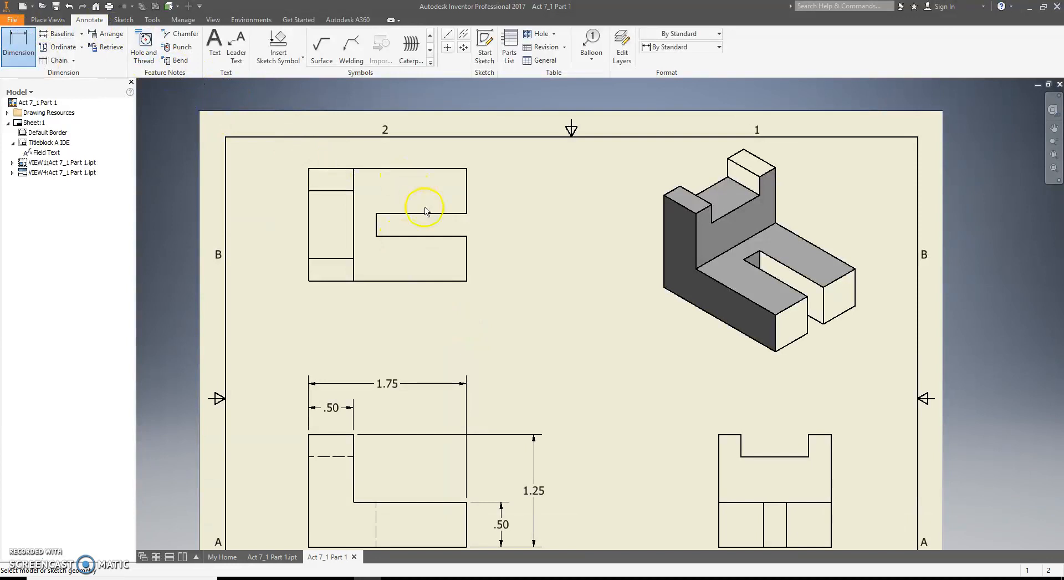
{"action": "left_click", "coordinate": [466, 280]}
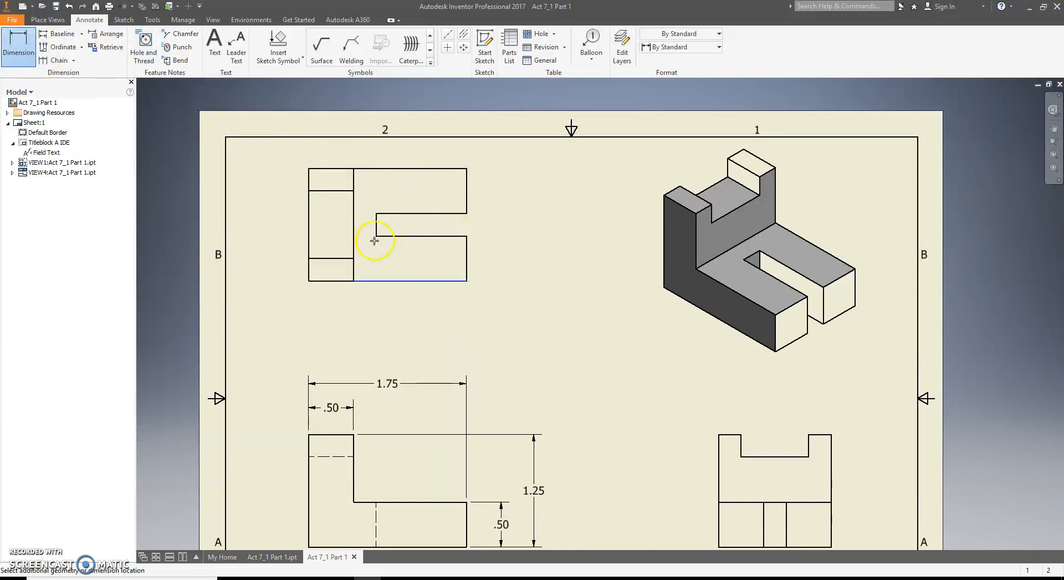
{"action": "left_click", "coordinate": [376, 235]}
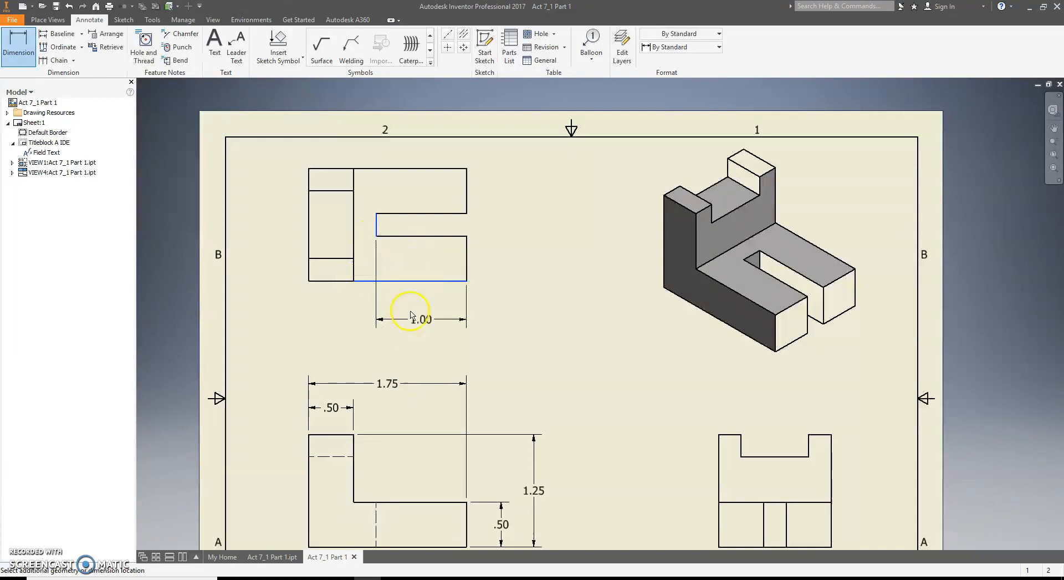
{"action": "left_click", "coordinate": [428, 317]}
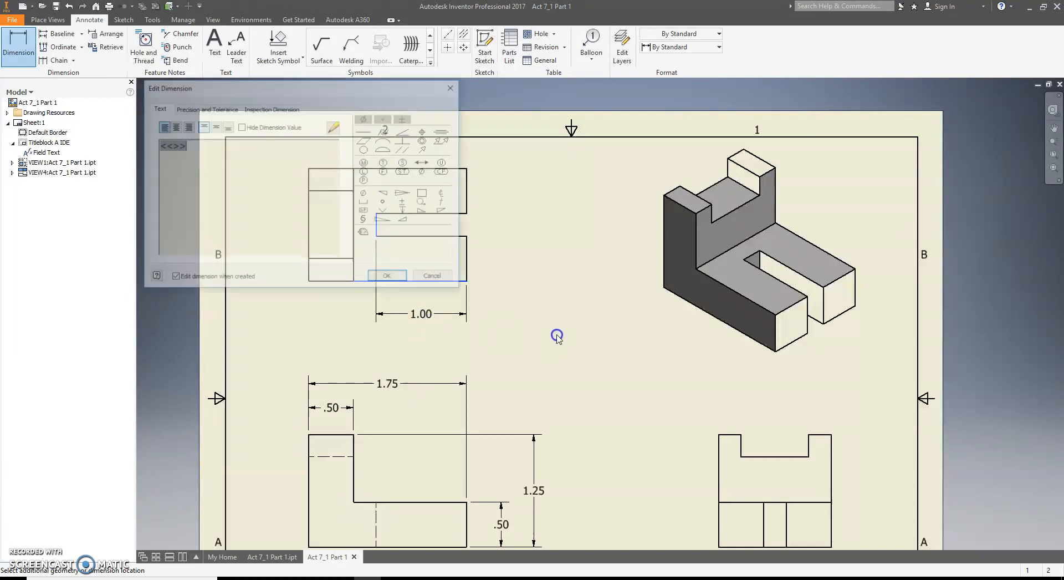
{"action": "left_click", "coordinate": [389, 278]}
- Add a vertical dimension left of the side view from its bottom edge to the floor of the upper notch
{"action": "middle_click_drag", "start_coordinate": [574, 406], "coordinate": [506, 351]}
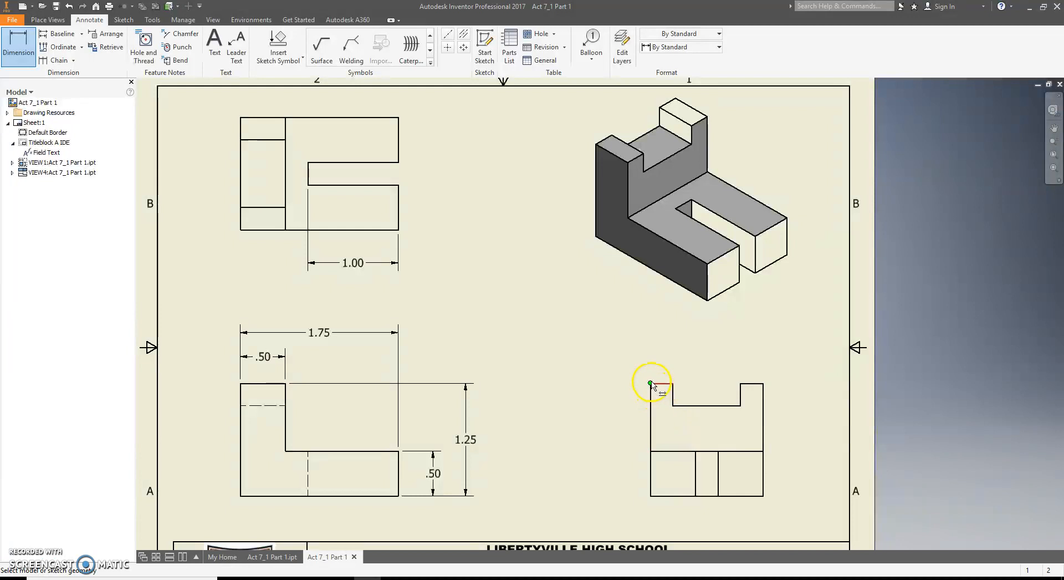
{"action": "left_click", "coordinate": [653, 497]}
{"action": "left_click", "coordinate": [675, 406]}
{"action": "left_click", "coordinate": [623, 438]}
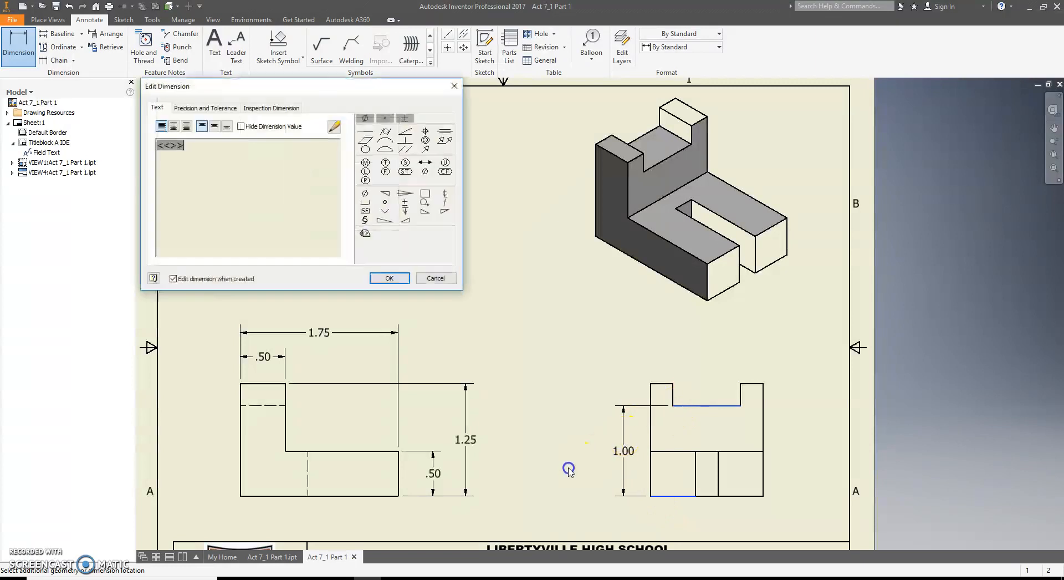
{"action": "left_click", "coordinate": [411, 278]}
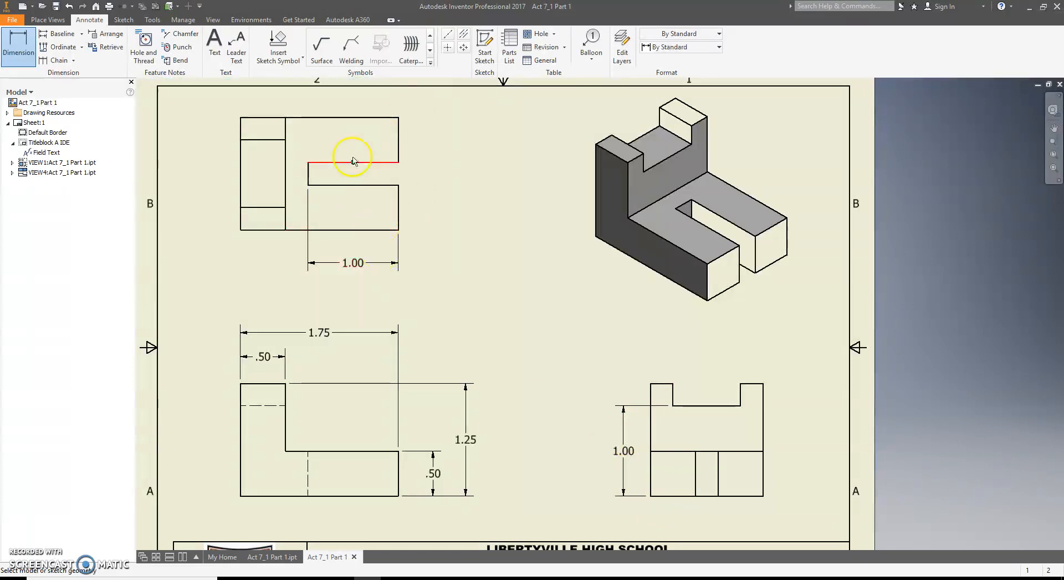
- Dimension the distances from the top view's bottom edge to the slot's near and far edges, stacked to the right of the view
{"action": "left_click", "coordinate": [399, 211]}
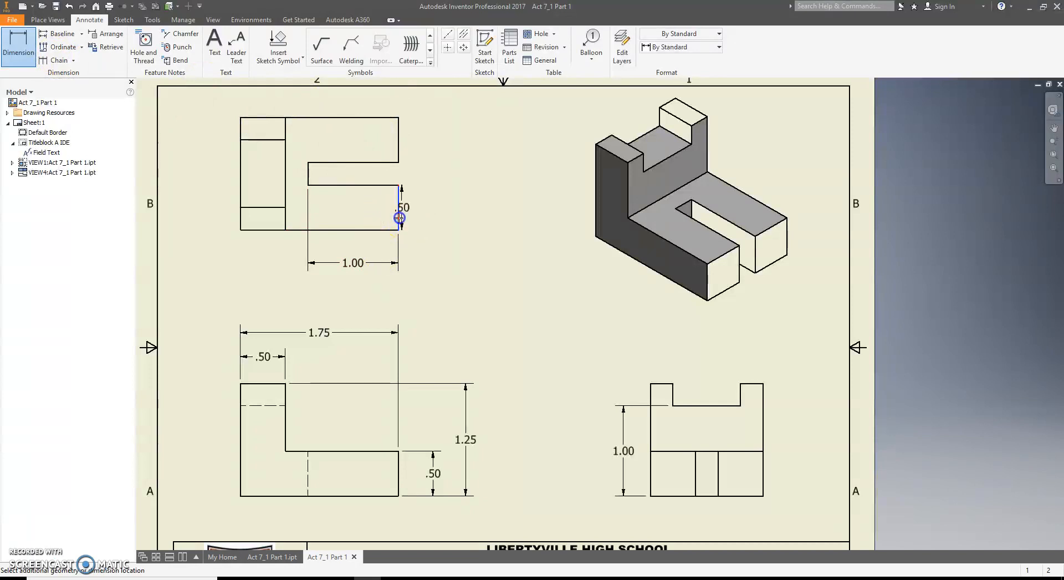
{"action": "left_click", "coordinate": [420, 220]}
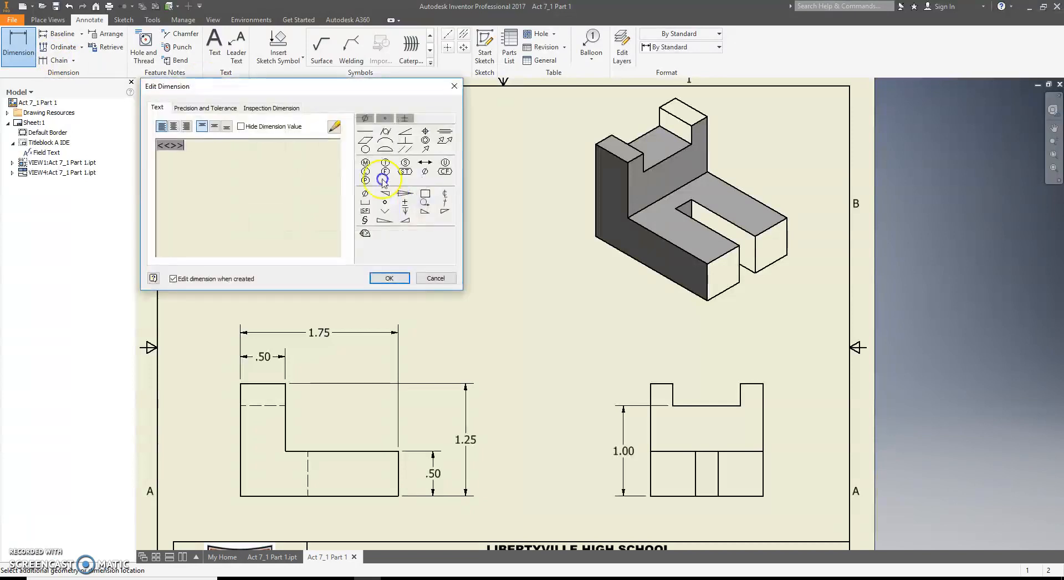
{"action": "left_click", "coordinate": [358, 275]}
{"action": "left_click", "coordinate": [398, 229]}
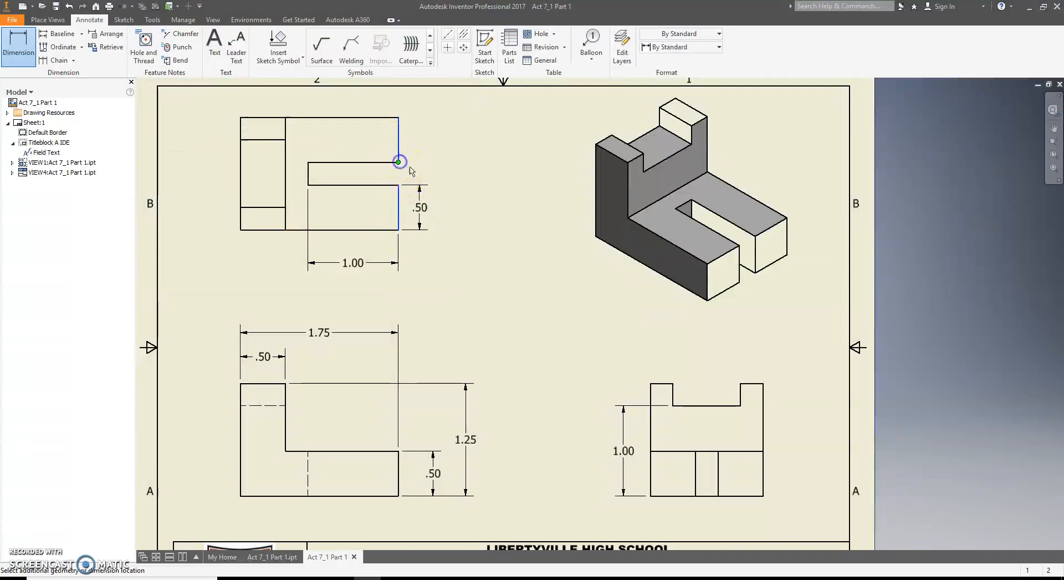
{"action": "left_click", "coordinate": [447, 175]}
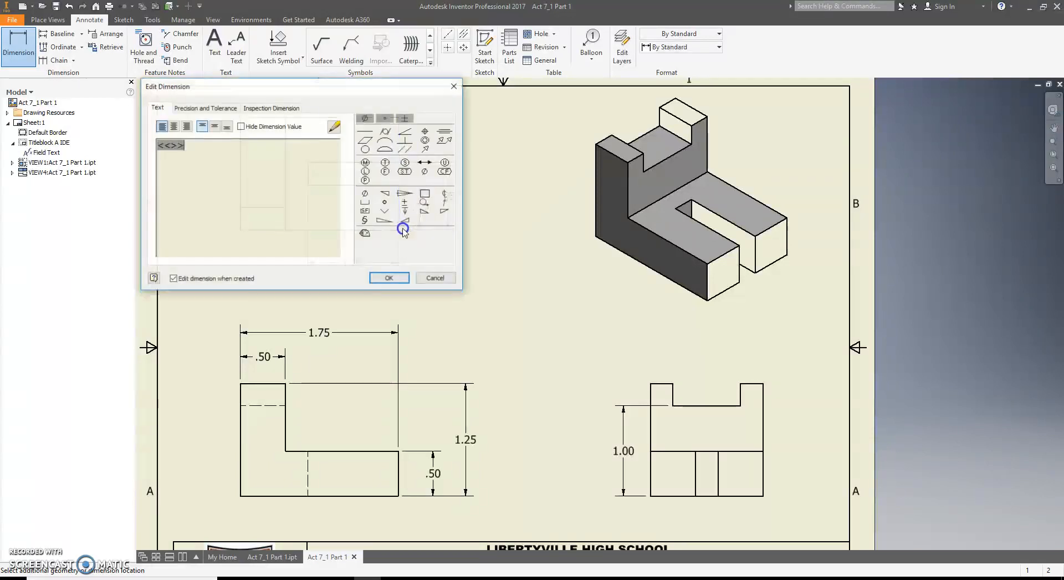
{"action": "left_click", "coordinate": [398, 279]}
- Dimension the top view's overall depth from its lower-right to upper-right corner, outside the two slot-edge dimensions
{"action": "left_click", "coordinate": [398, 225]}
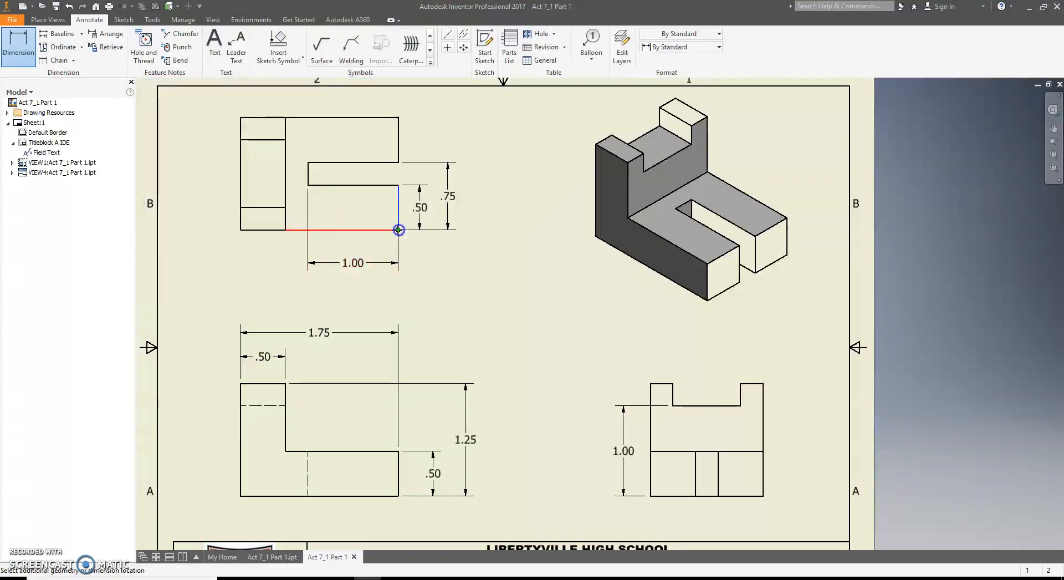
{"action": "left_click", "coordinate": [398, 120]}
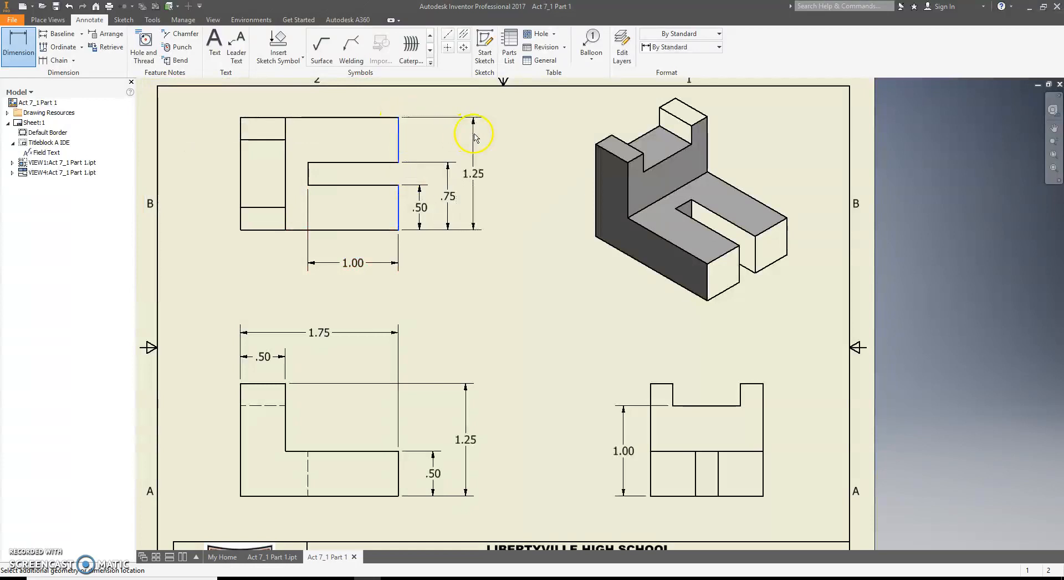
{"action": "left_click", "coordinate": [471, 291]}
{"action": "left_click", "coordinate": [395, 277]}
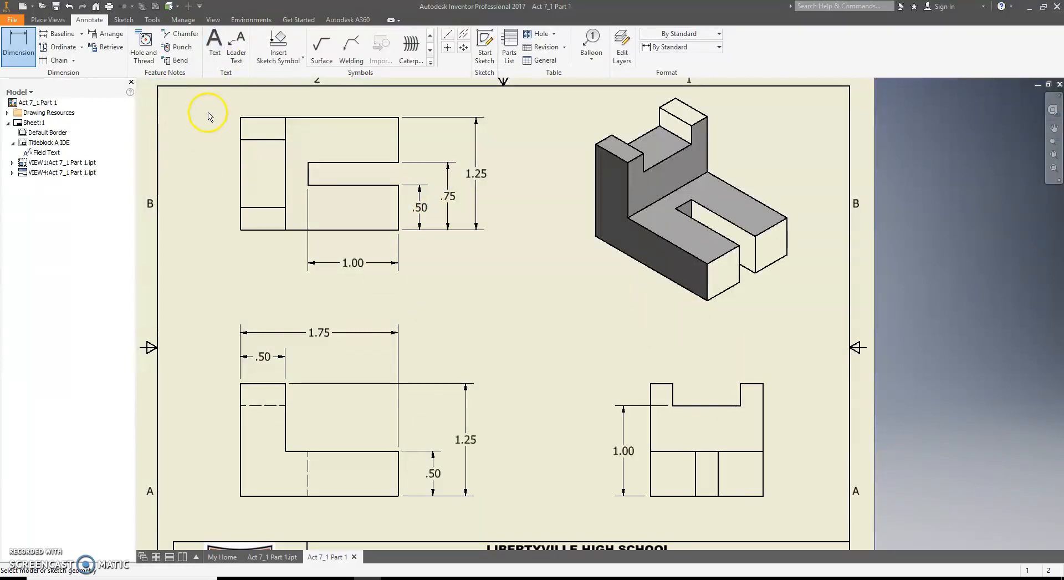
- Dimension the width of the right prong above the side view
{"action": "left_click", "coordinate": [756, 384]}
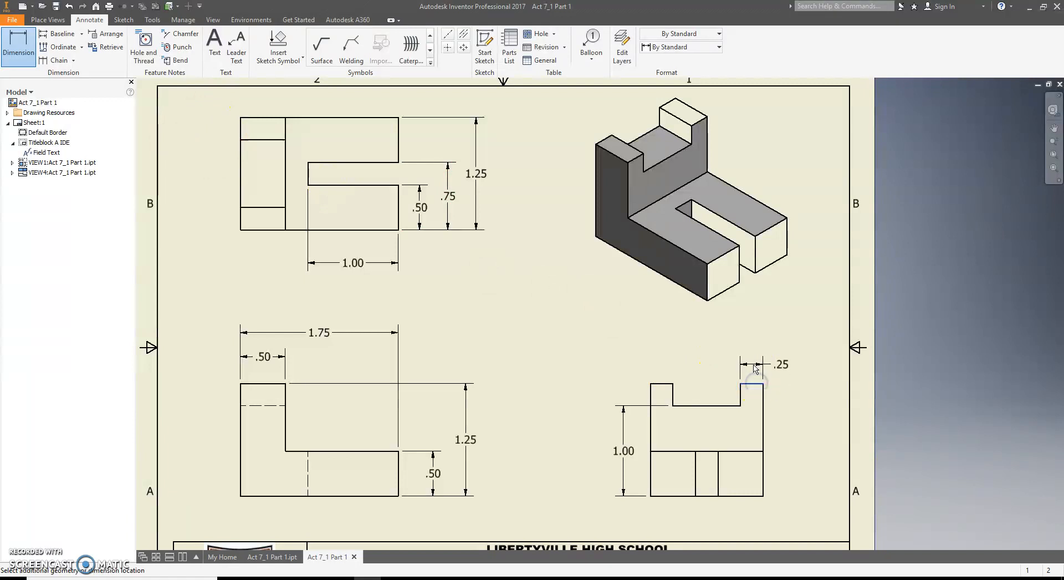
{"action": "left_click", "coordinate": [754, 368]}
{"action": "left_click", "coordinate": [403, 278]}
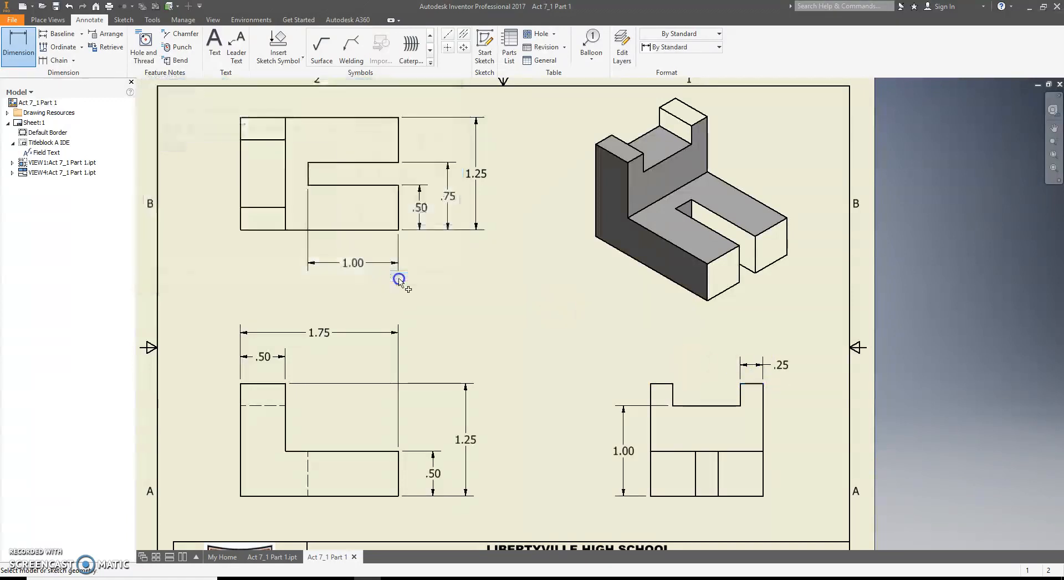
- Dimension the side view from its right edge to the inner edge of the left prong, stacked above the prong-width dimension
{"action": "left_click", "coordinate": [764, 389]}
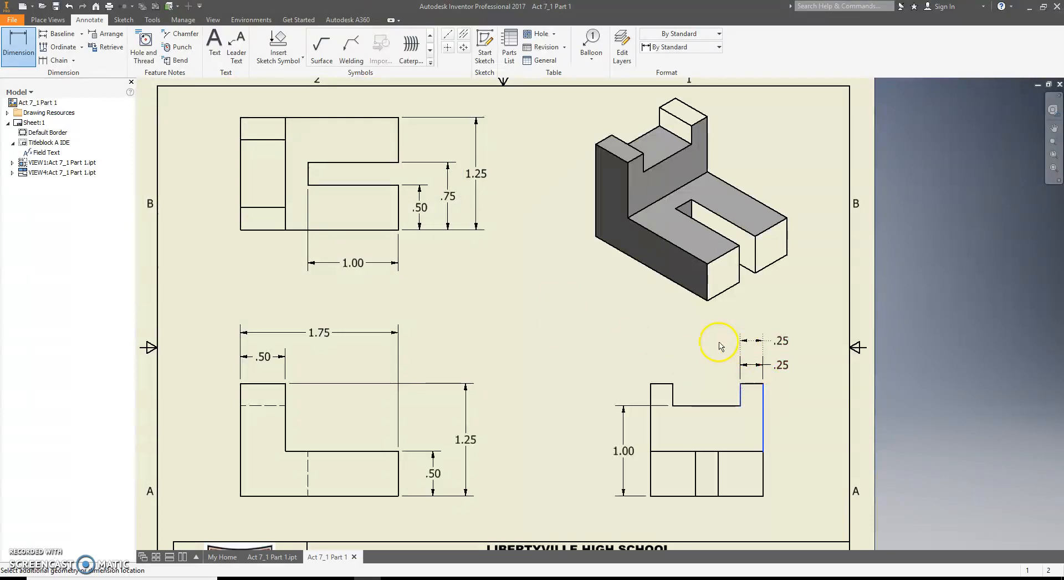
{"action": "key", "text": "Escape"}
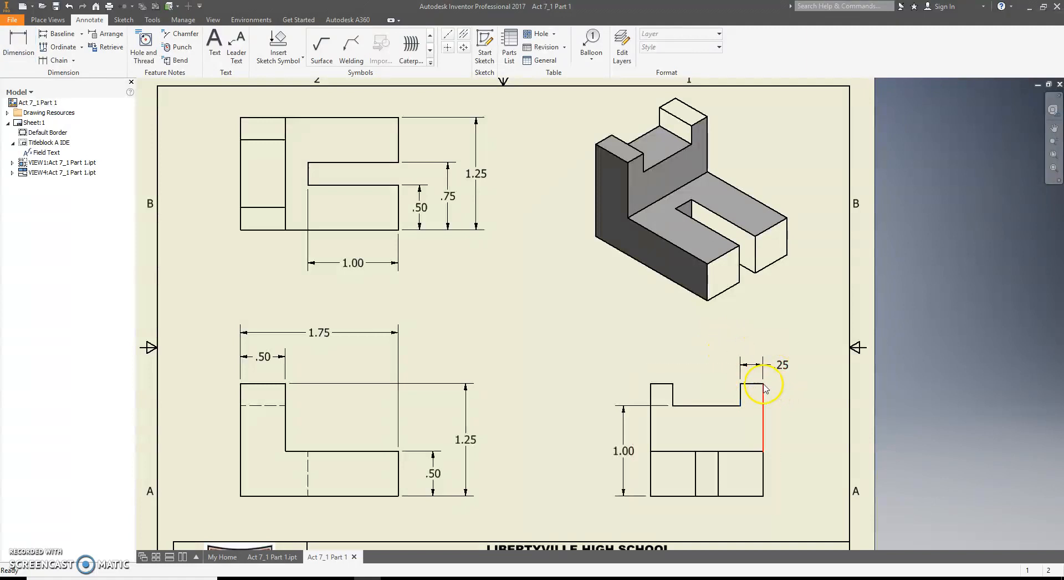
{"action": "left_click", "coordinate": [18, 47]}
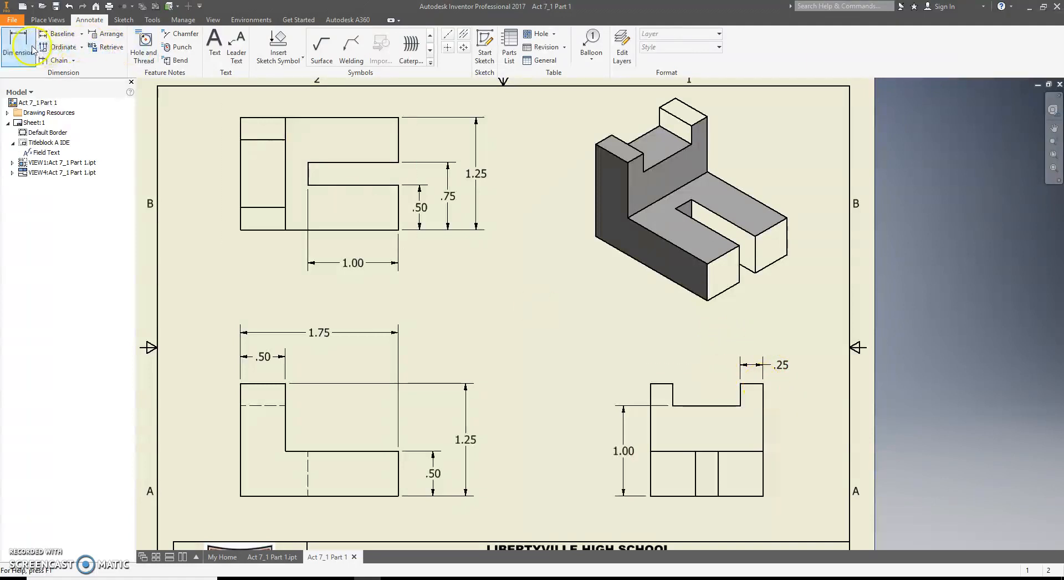
{"action": "left_click", "coordinate": [763, 386]}
{"action": "left_click", "coordinate": [672, 386]}
{"action": "left_click", "coordinate": [675, 368]}
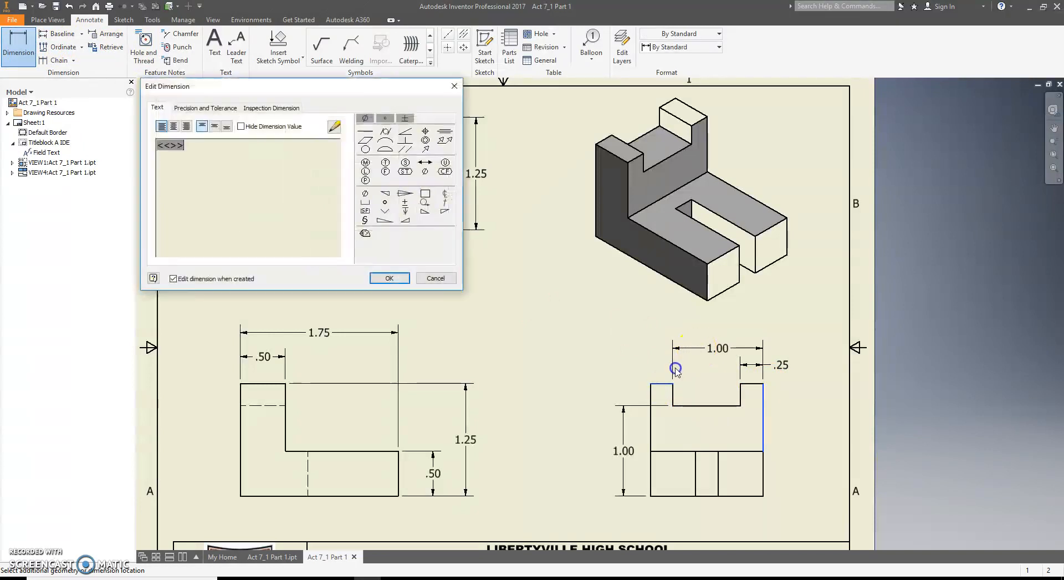
{"action": "left_click", "coordinate": [389, 277]}
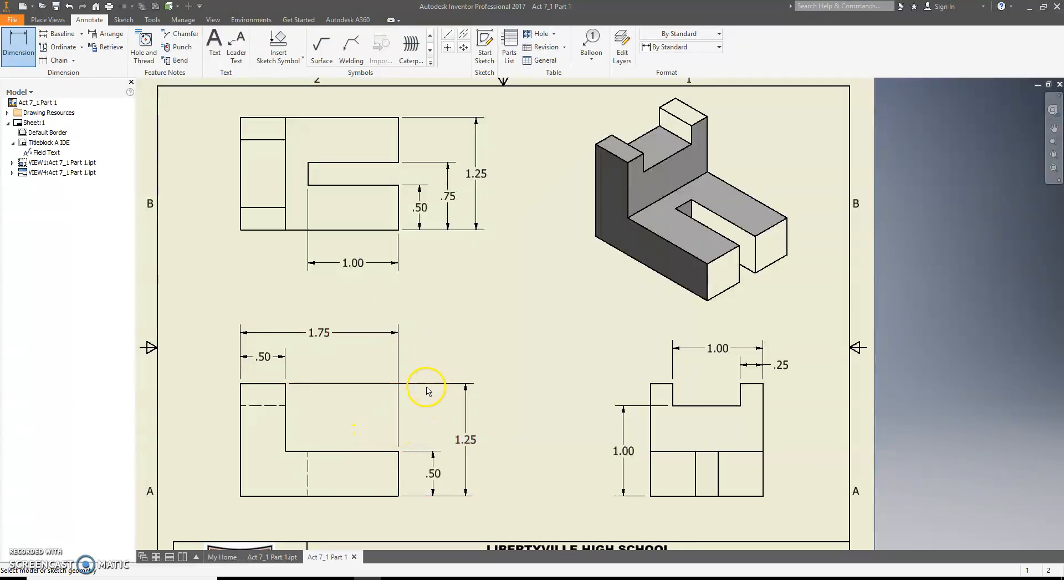
{"action": "right_click", "coordinate": [34, 105]}
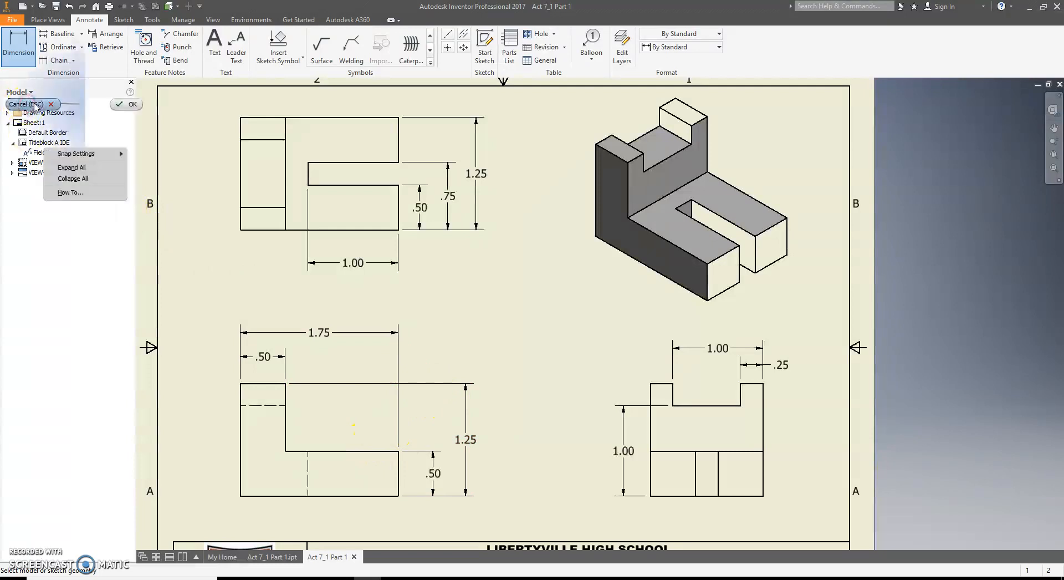
{"action": "left_click", "coordinate": [48, 232]}
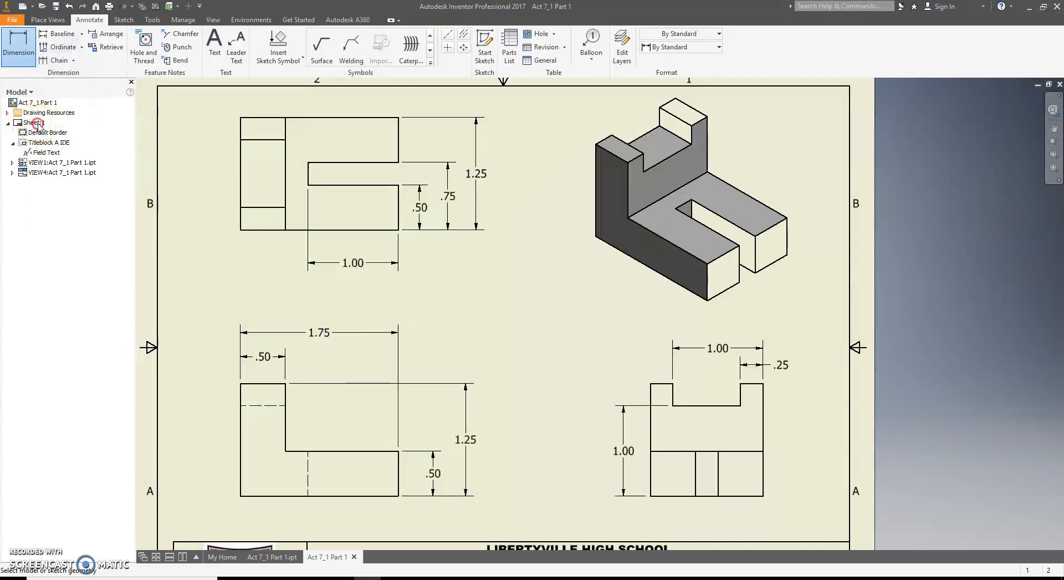
{"action": "right_click", "coordinate": [37, 126]}
{"action": "left_click", "coordinate": [76, 308]}
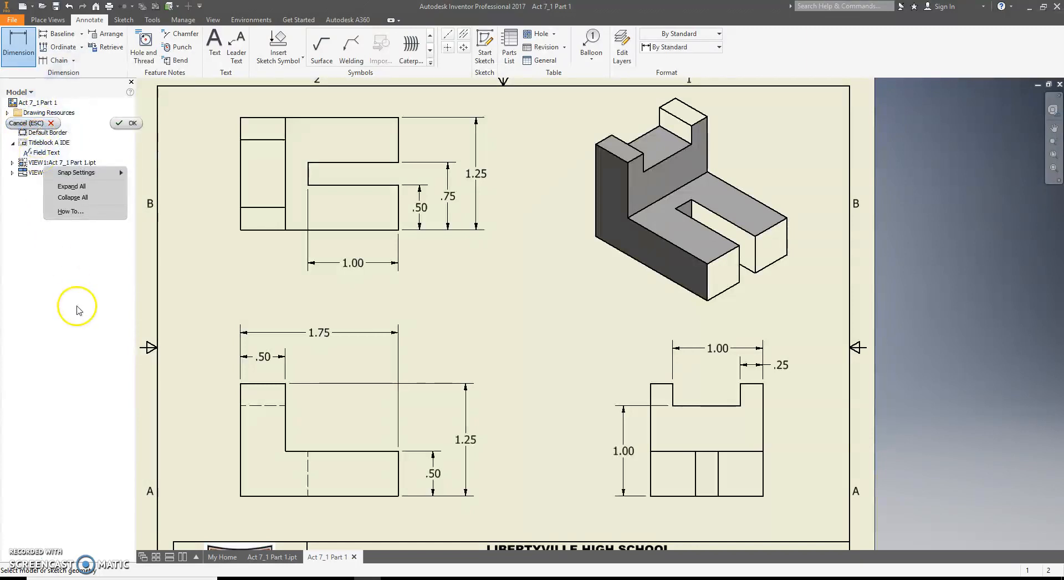
{"action": "right_click", "coordinate": [15, 106]}
{"action": "left_click", "coordinate": [29, 195]}
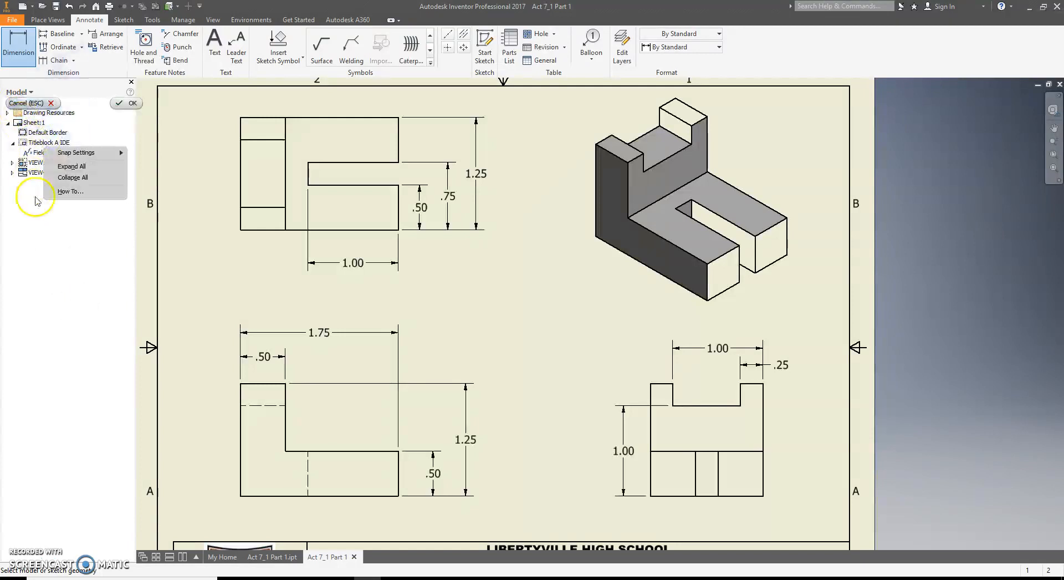
{"action": "right_click", "coordinate": [34, 125]}
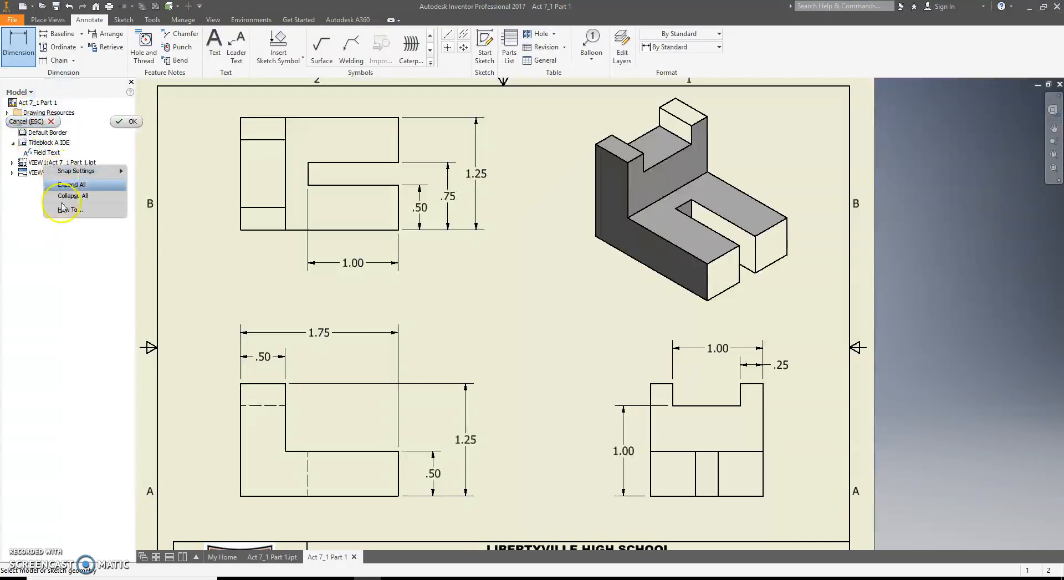
{"action": "left_click", "coordinate": [63, 251]}
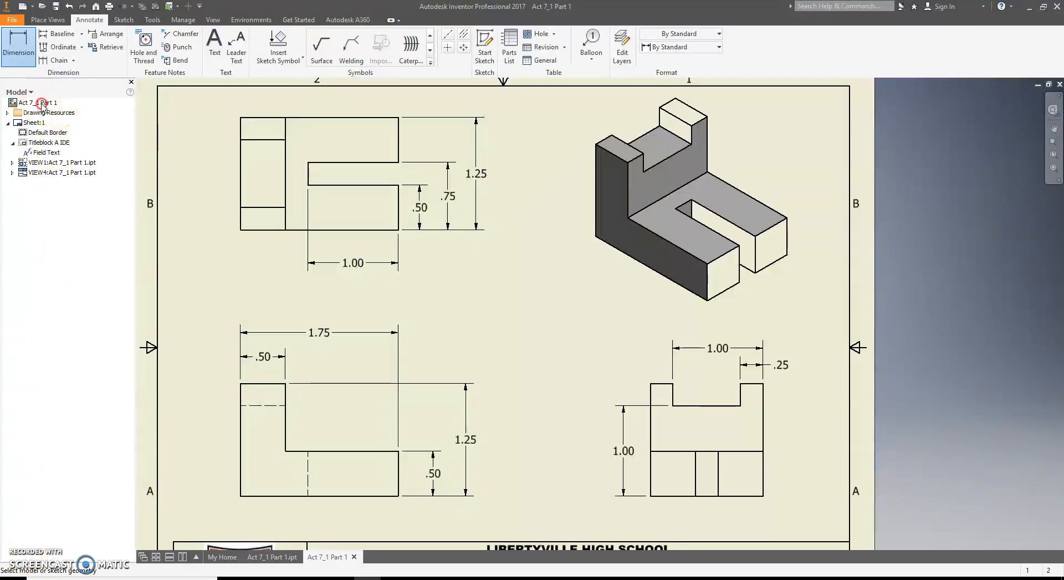
{"action": "right_click", "coordinate": [52, 143]}
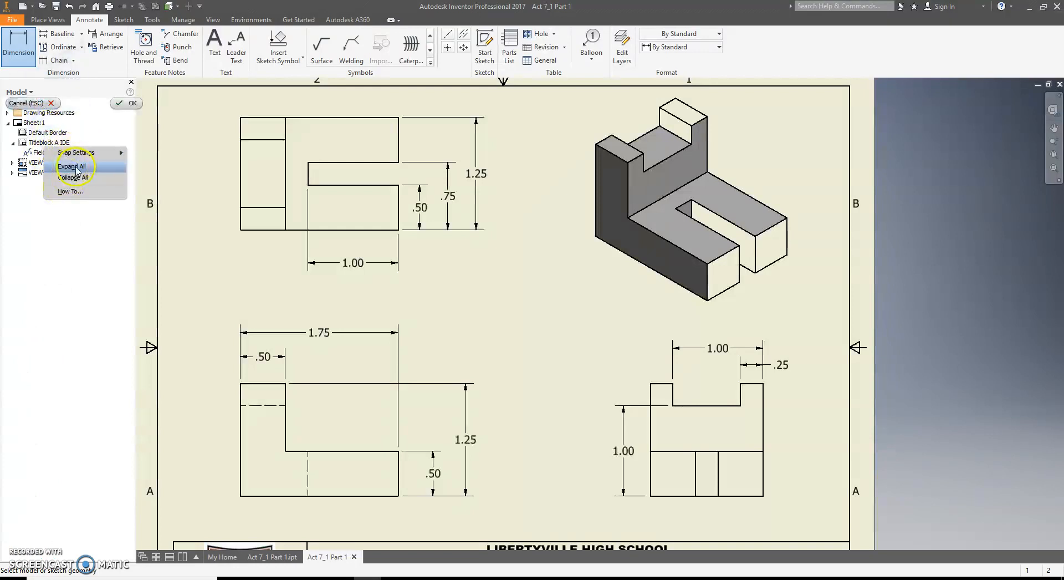
- Add a new sheet to the drawing, filling in the title block's name field and the project title 7.1 - PART 2
{"action": "key", "text": "Escape"}
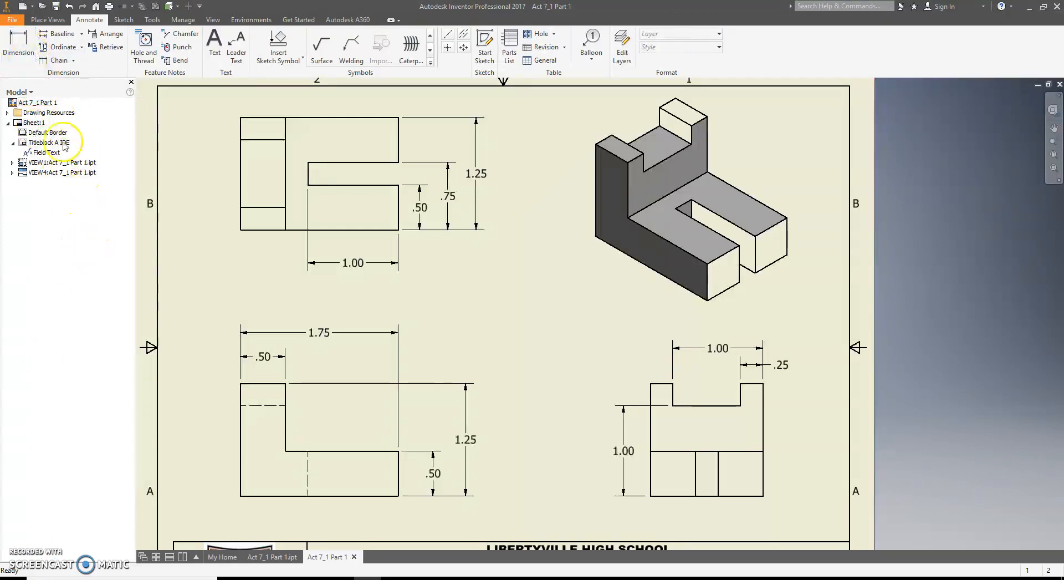
{"action": "right_click", "coordinate": [51, 106]}
{"action": "left_click", "coordinate": [86, 127]}
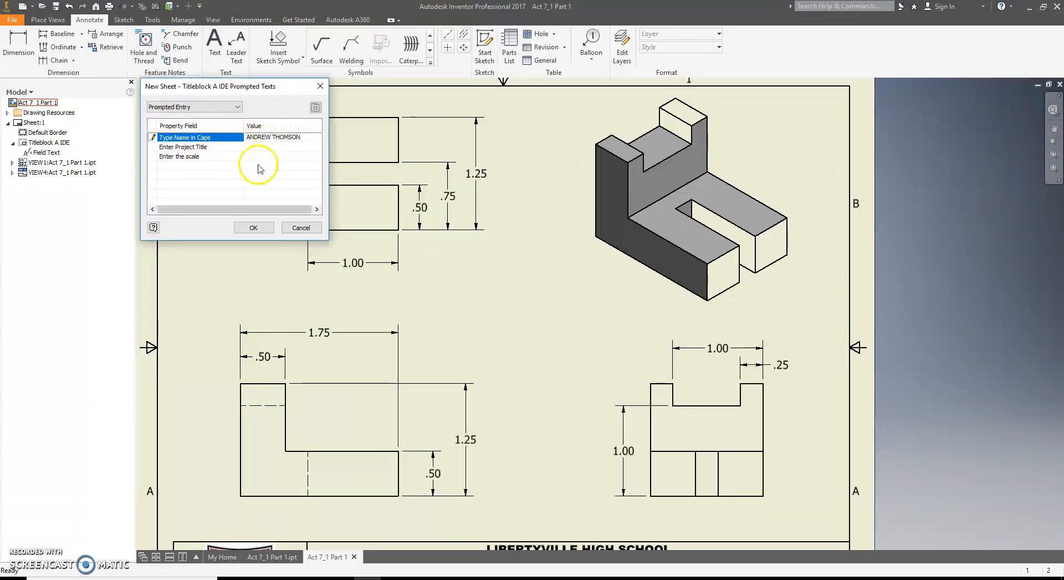
{"action": "left_click", "coordinate": [258, 147]}
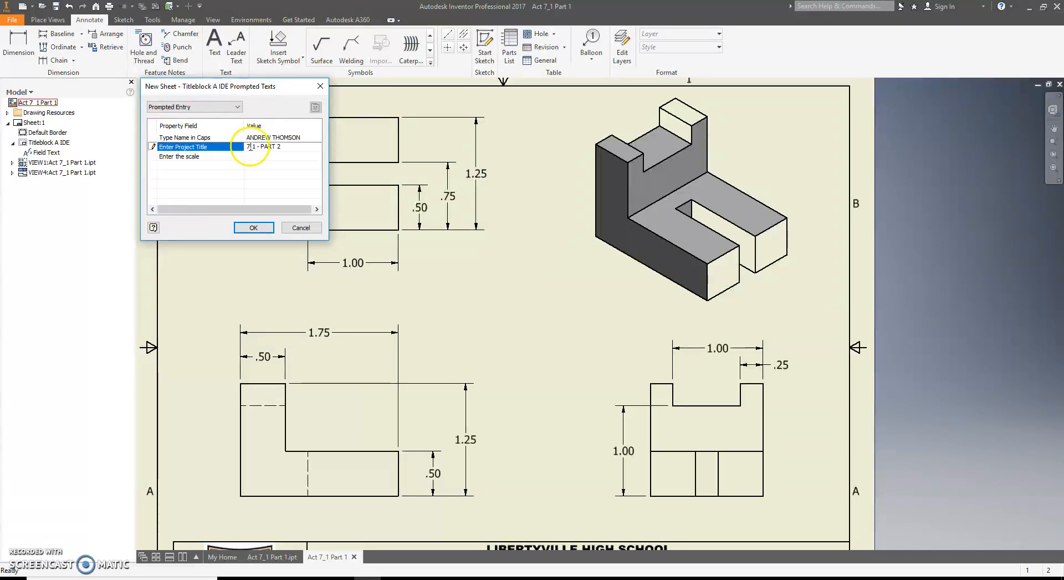
{"action": "left_click", "coordinate": [253, 227]}
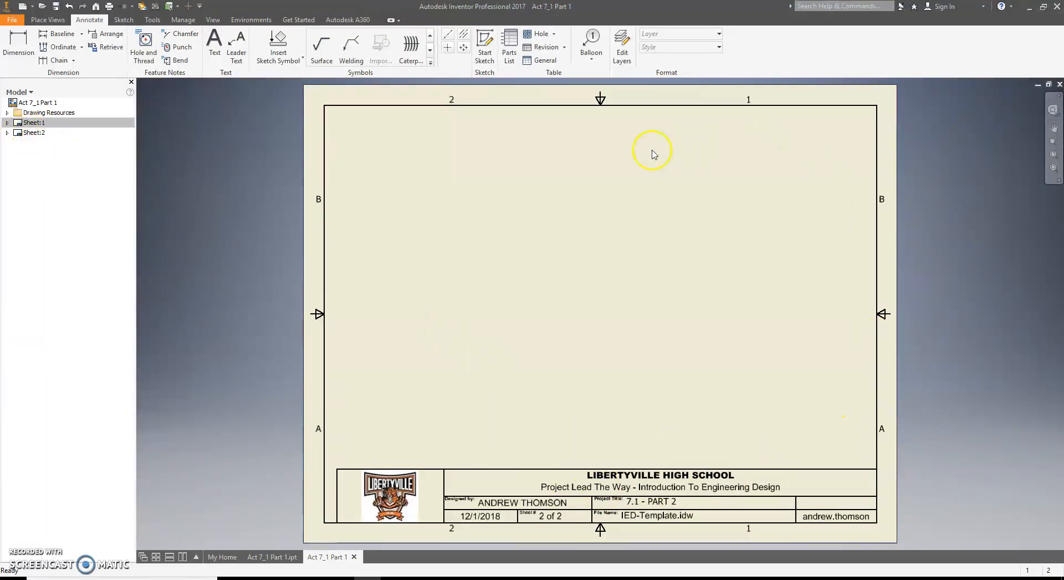
- Start a base view on Sheet:2 using Act 7_1 part 4.ipt from the Downloads folder
{"action": "double_click", "coordinate": [31, 123]}
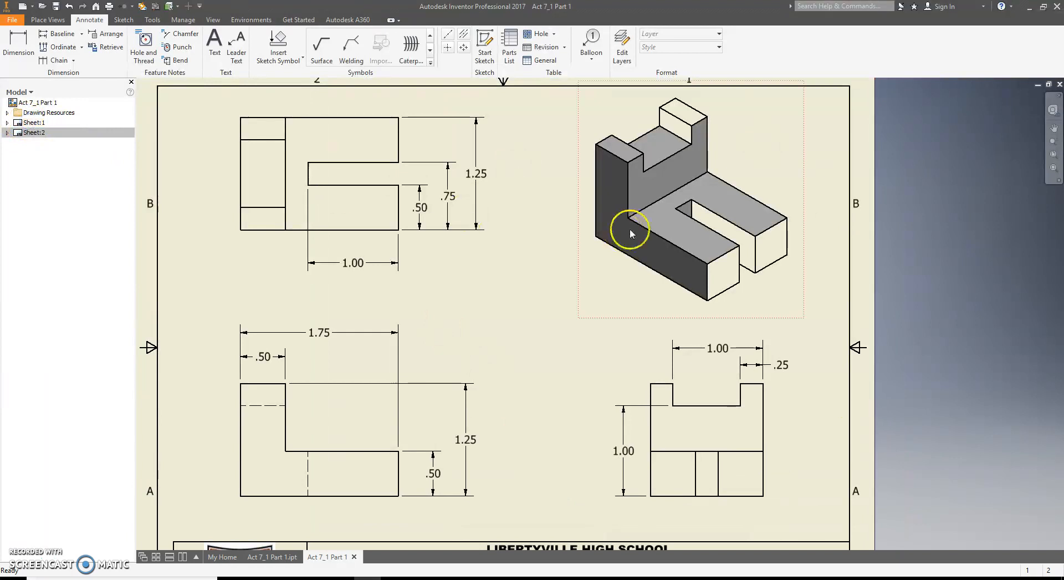
{"action": "double_click", "coordinate": [26, 133]}
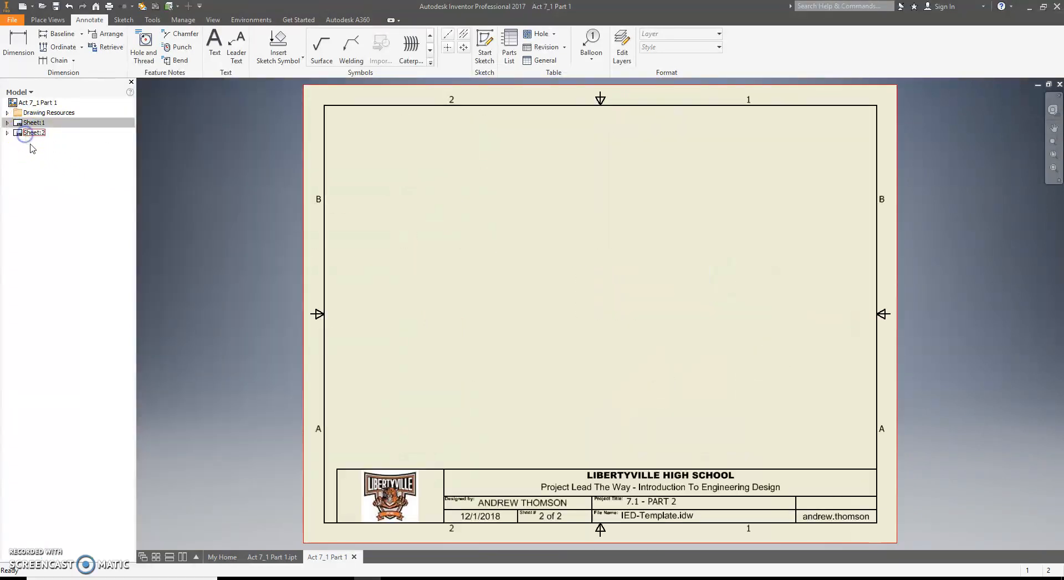
{"action": "left_click", "coordinate": [43, 21]}
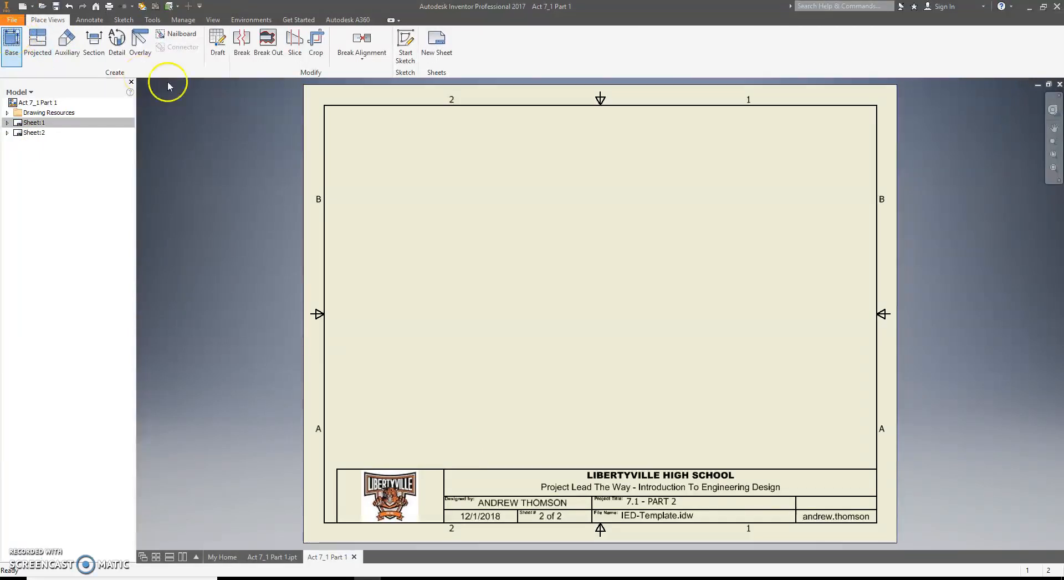
{"action": "left_click", "coordinate": [931, 196]}
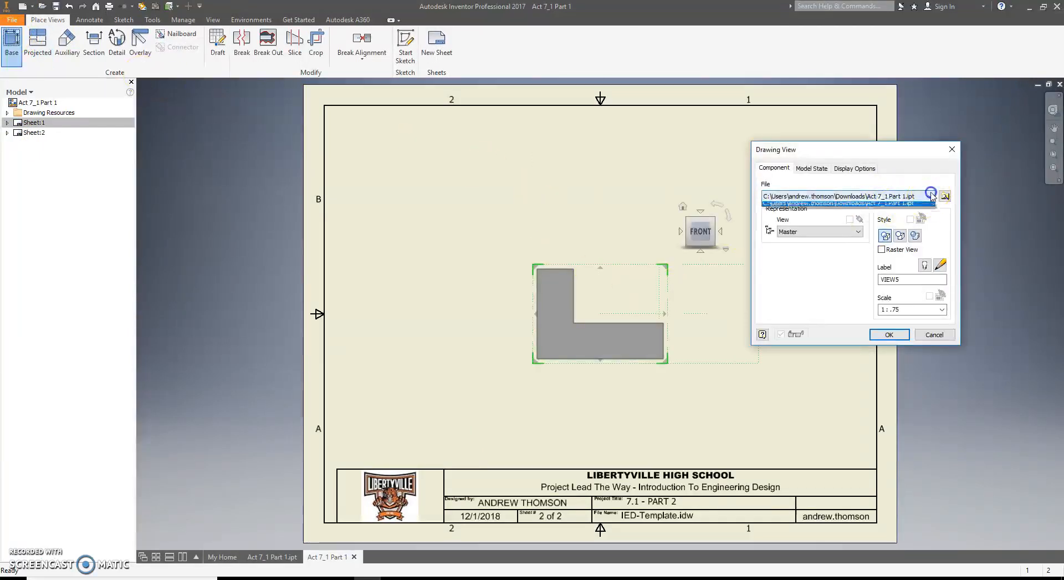
{"action": "left_click", "coordinate": [947, 197]}
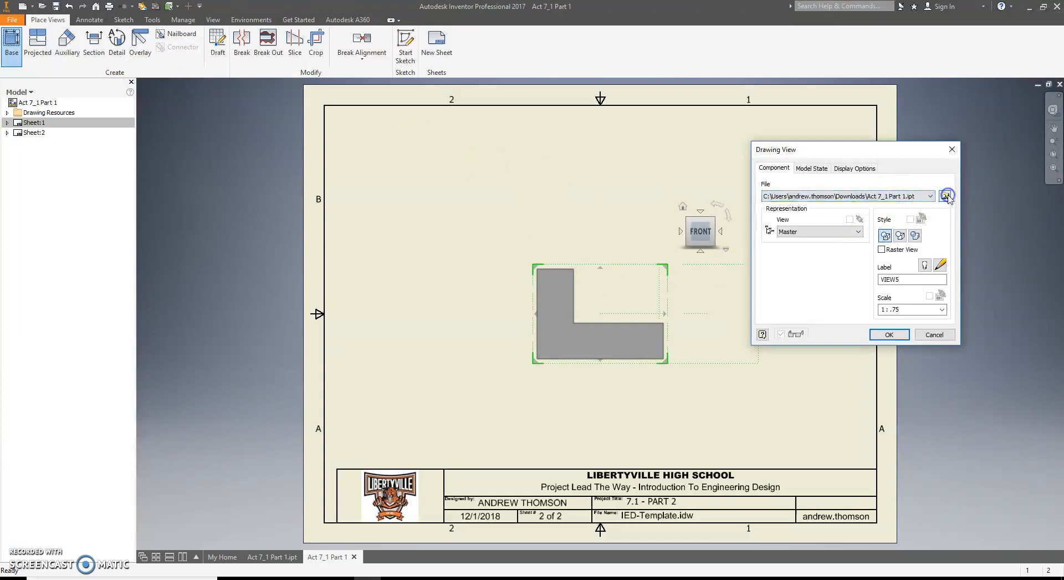
{"action": "left_click", "coordinate": [945, 196]}
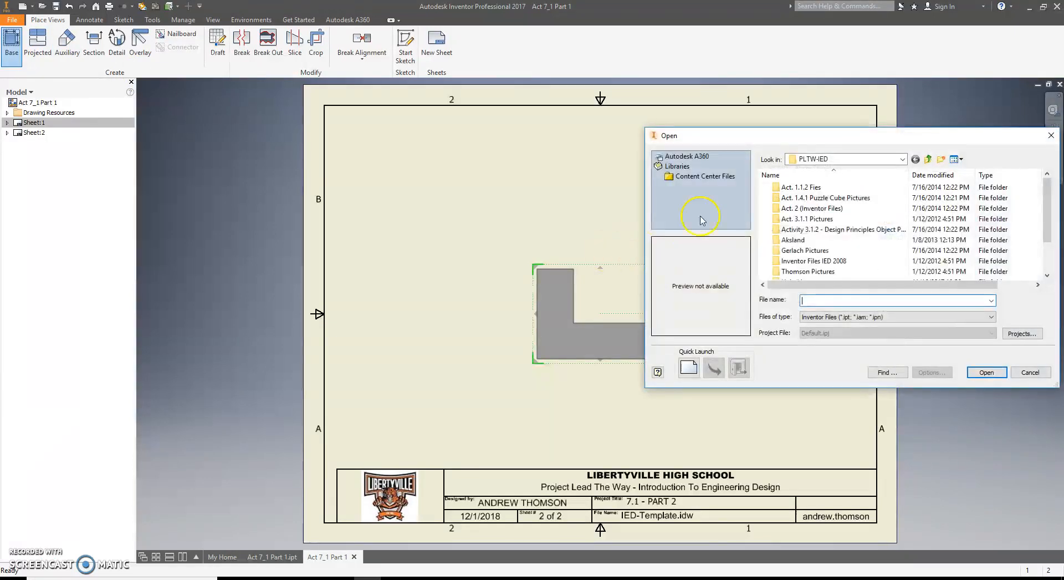
{"action": "left_click", "coordinate": [904, 160]}
{"action": "scroll", "coordinate": [838, 209], "scroll_direction": "up", "scroll_amount": 10}
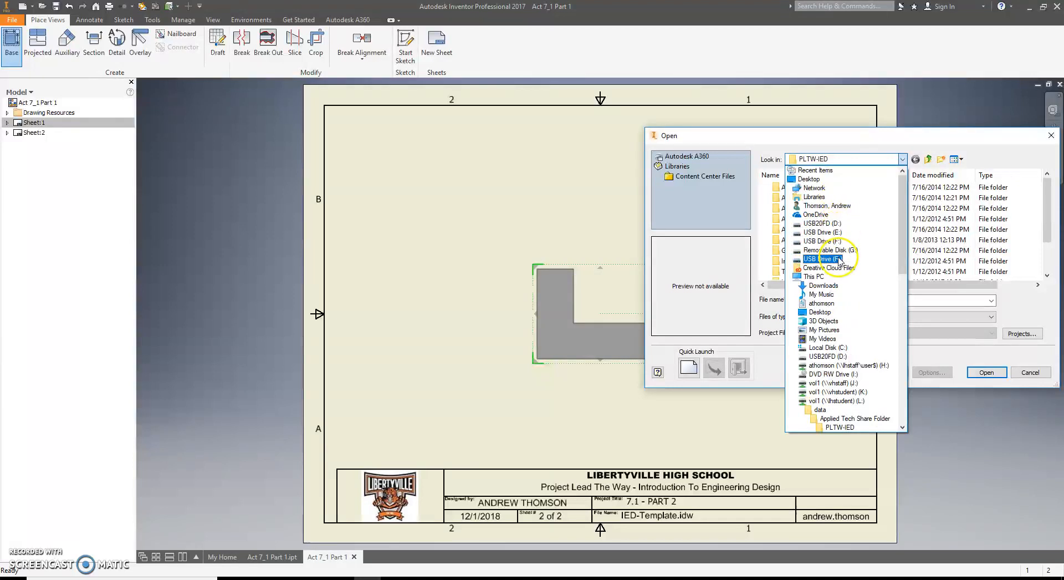
{"action": "left_click", "coordinate": [823, 285]}
{"action": "scroll", "coordinate": [824, 221], "scroll_direction": "down", "scroll_amount": 6}
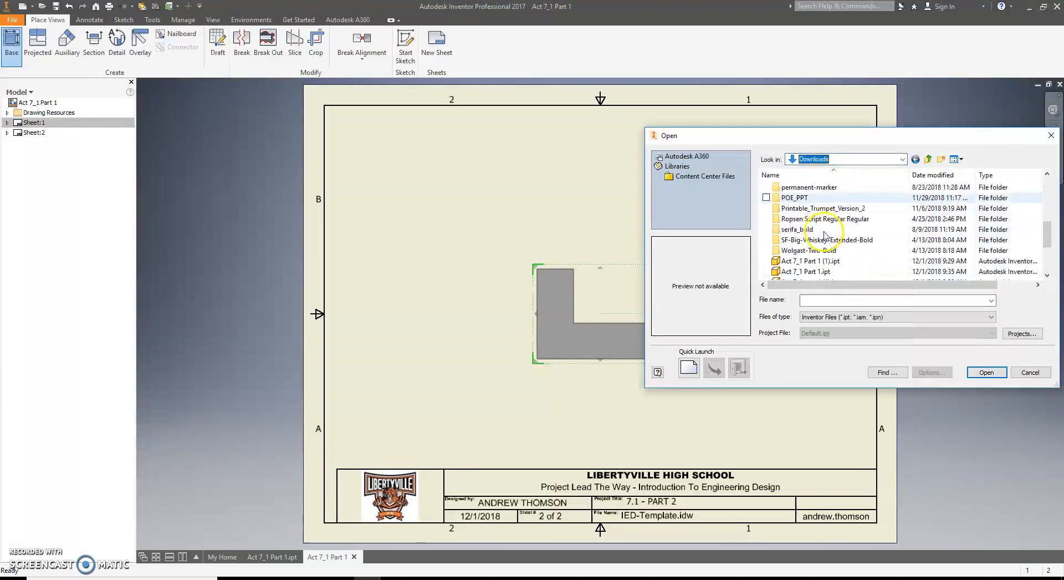
{"action": "scroll", "coordinate": [826, 228], "scroll_direction": "up", "scroll_amount": 1}
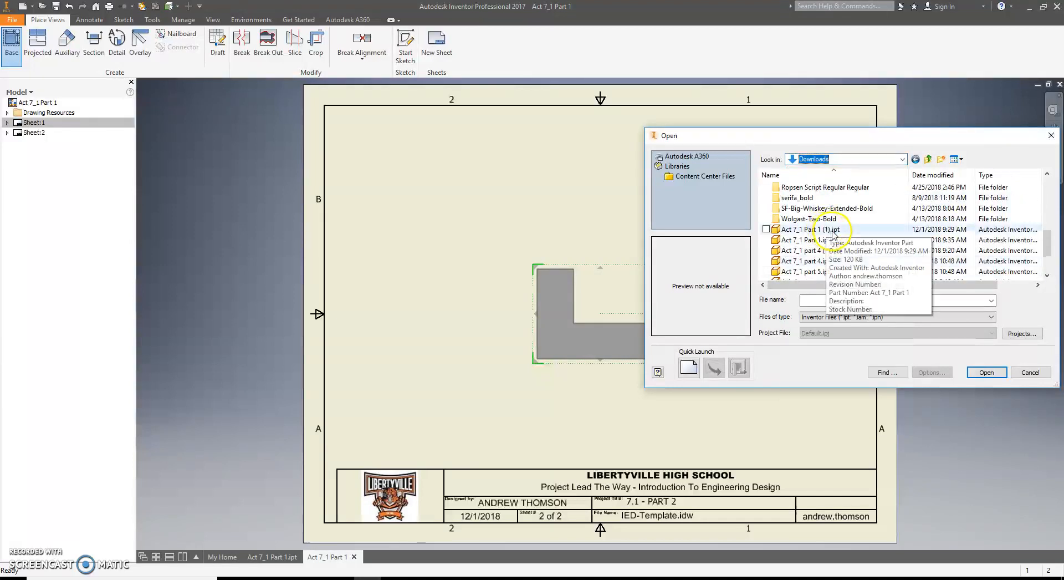
{"action": "scroll", "coordinate": [831, 228], "scroll_direction": "down", "scroll_amount": 1}
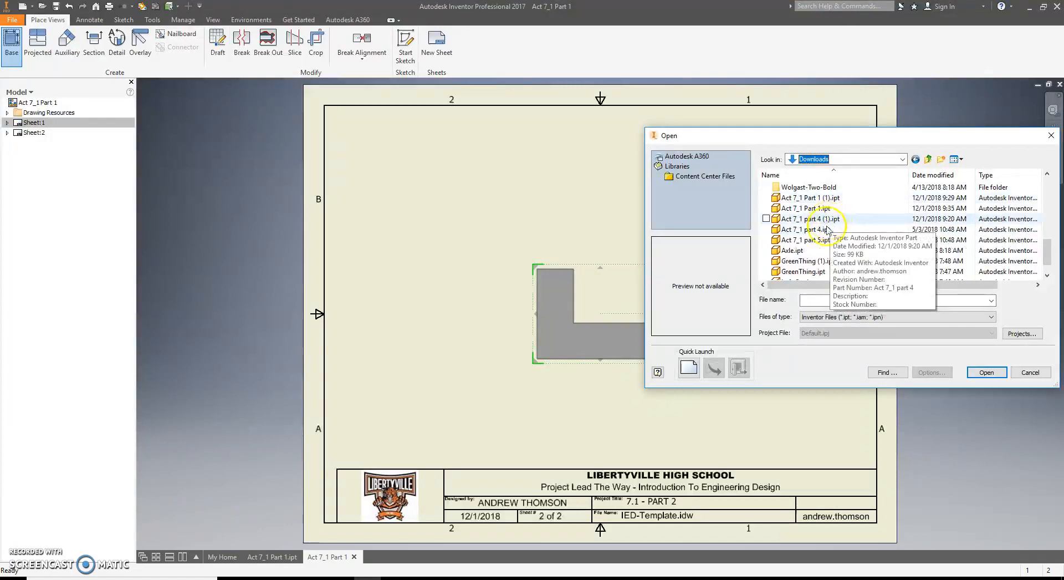
{"action": "double_click", "coordinate": [832, 228]}
- Place the front view in the sheet's lower-left area and project a top view, a right side view and an upper-right isometric view
{"action": "left_click_drag", "start_coordinate": [576, 318], "coordinate": [430, 369]}
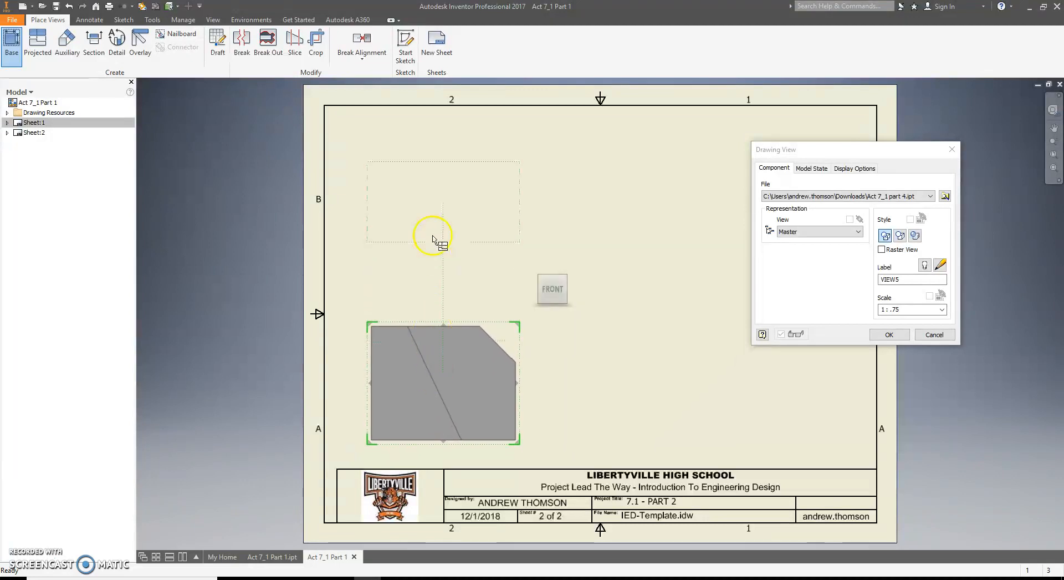
{"action": "left_click", "coordinate": [436, 174]}
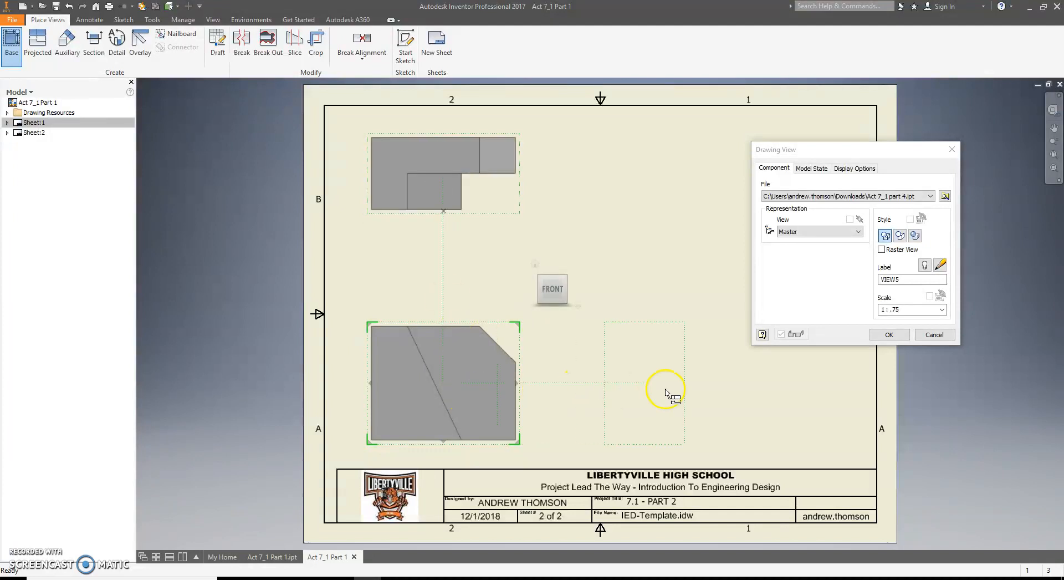
{"action": "left_click", "coordinate": [789, 387]}
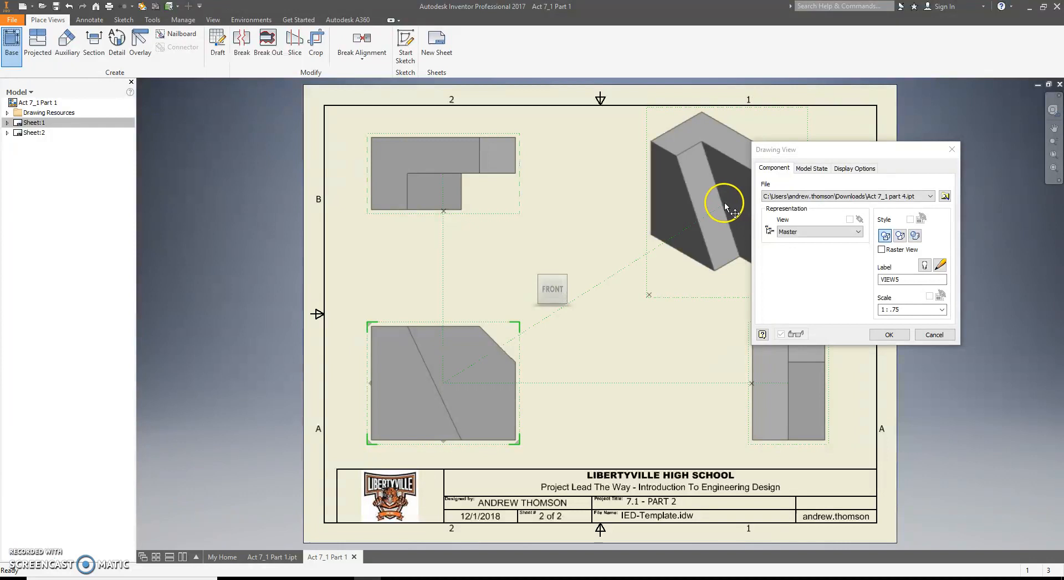
{"action": "right_click", "coordinate": [722, 203]}
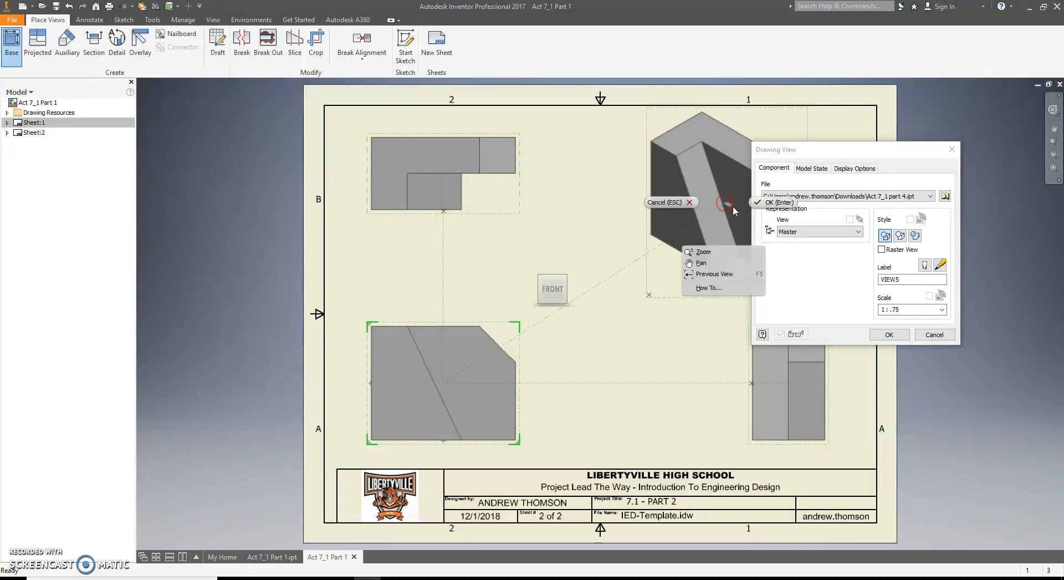
{"action": "left_click", "coordinate": [777, 202]}
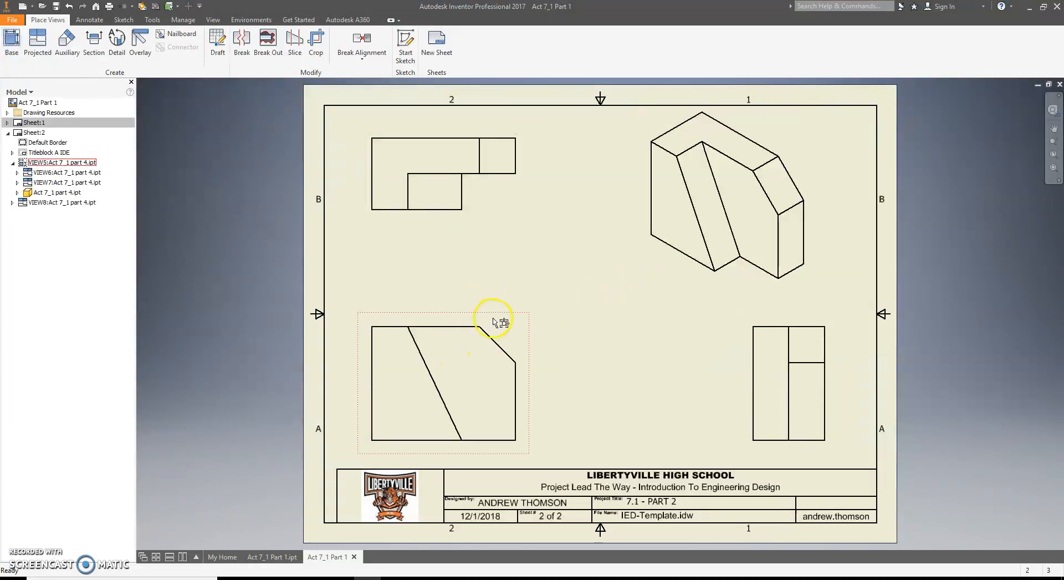
- Set the scale of the front base view on Sheet:2 to 1 : 1
{"action": "left_click", "coordinate": [508, 316]}
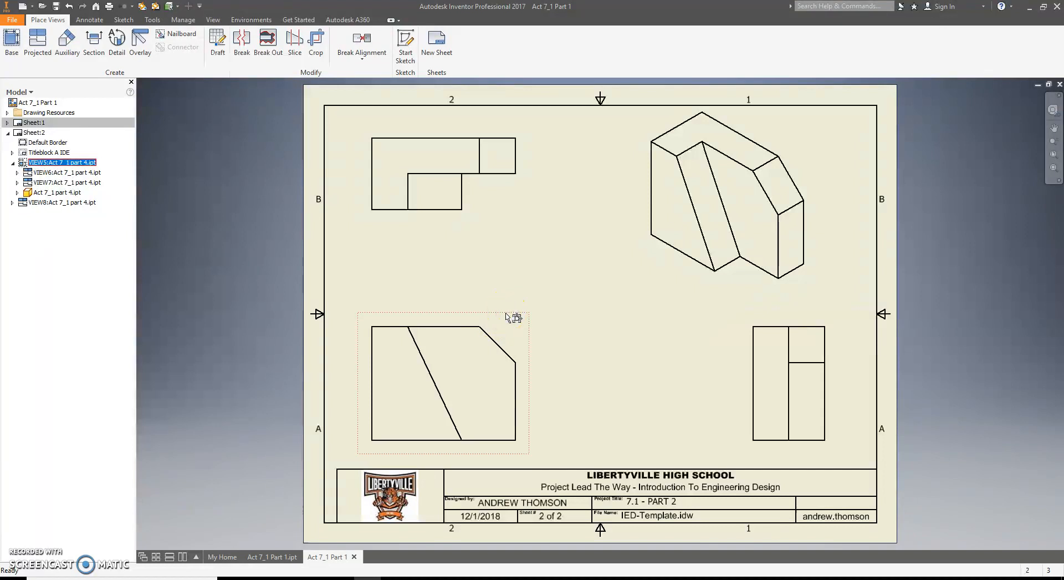
{"action": "double_click", "coordinate": [508, 316]}
{"action": "double_click", "coordinate": [908, 309]}
{"action": "type", "text": ".75"}
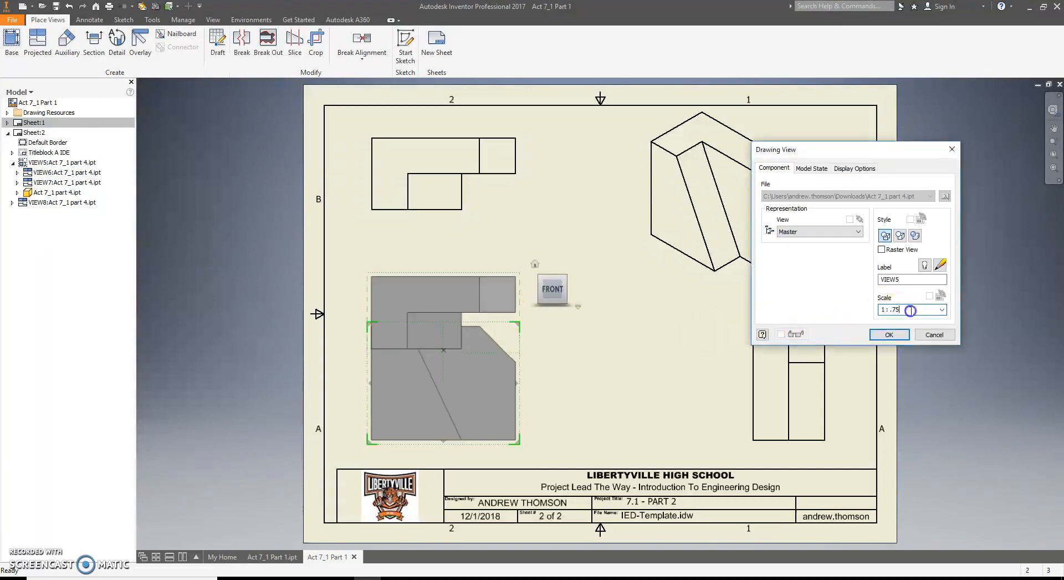
{"action": "key", "text": "BackSpace"}
{"action": "key", "text": "BackSpace"}
{"action": "key", "text": "BackSpace"}
{"action": "type", "text": "1"}
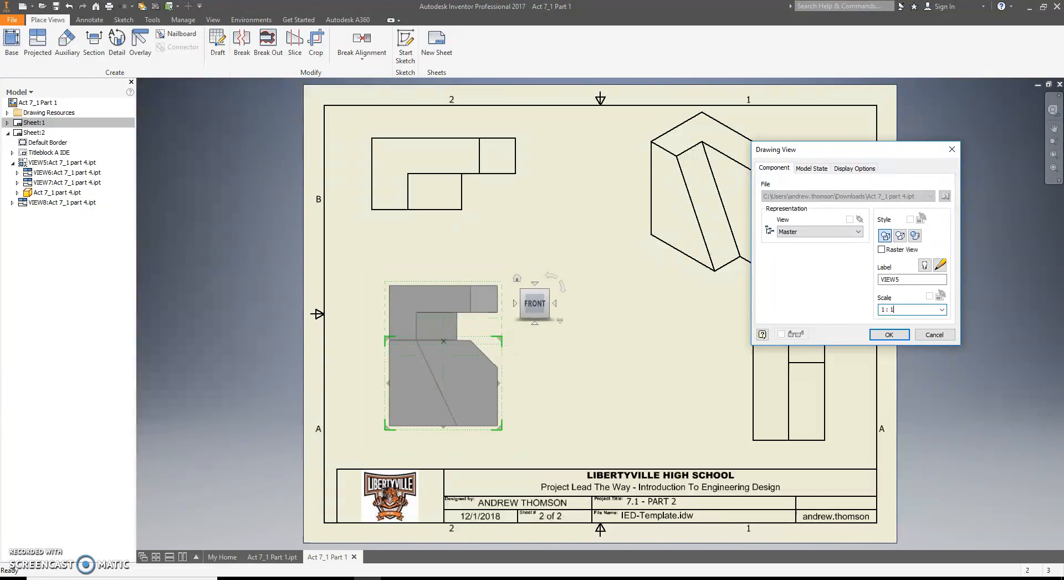
{"action": "key", "text": "Return"}
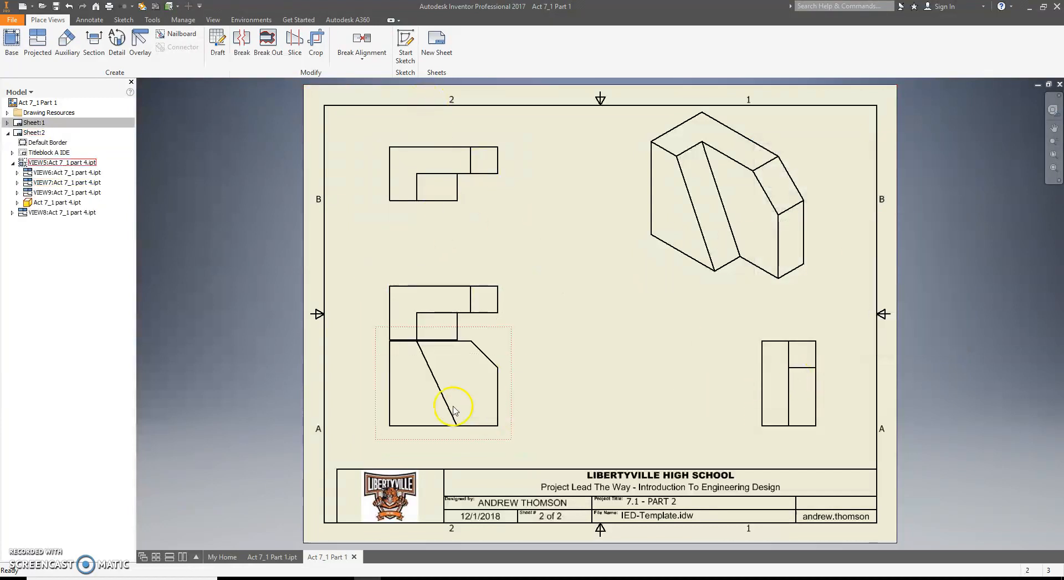
- Delete the duplicate top view that sits between the upper top view and the front view
{"action": "left_click", "coordinate": [452, 271]}
{"action": "left_click_drag", "start_coordinate": [468, 275], "coordinate": [472, 219]}
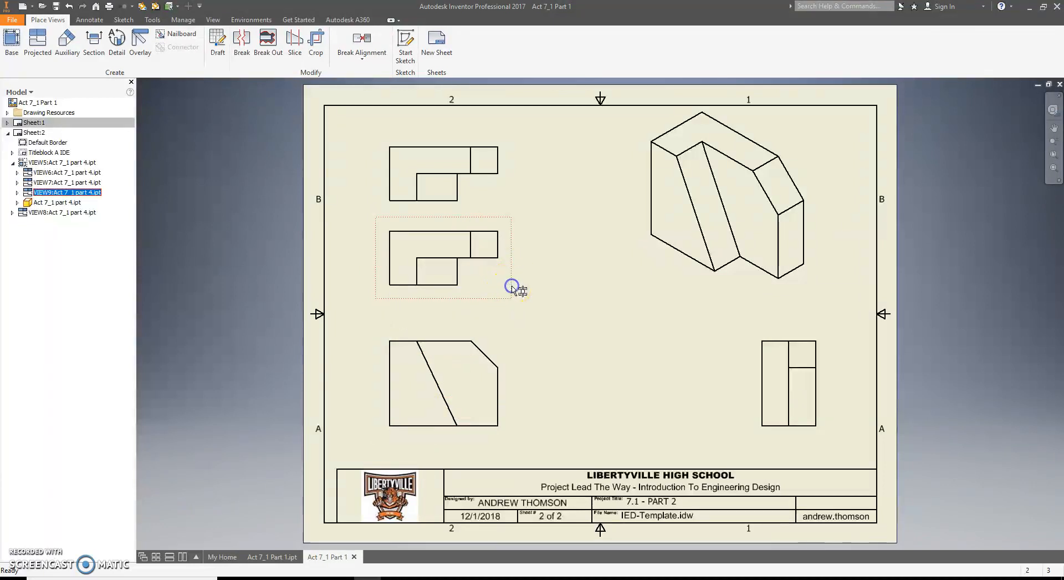
{"action": "key", "text": "Delete"}
{"action": "left_click", "coordinate": [521, 316]}
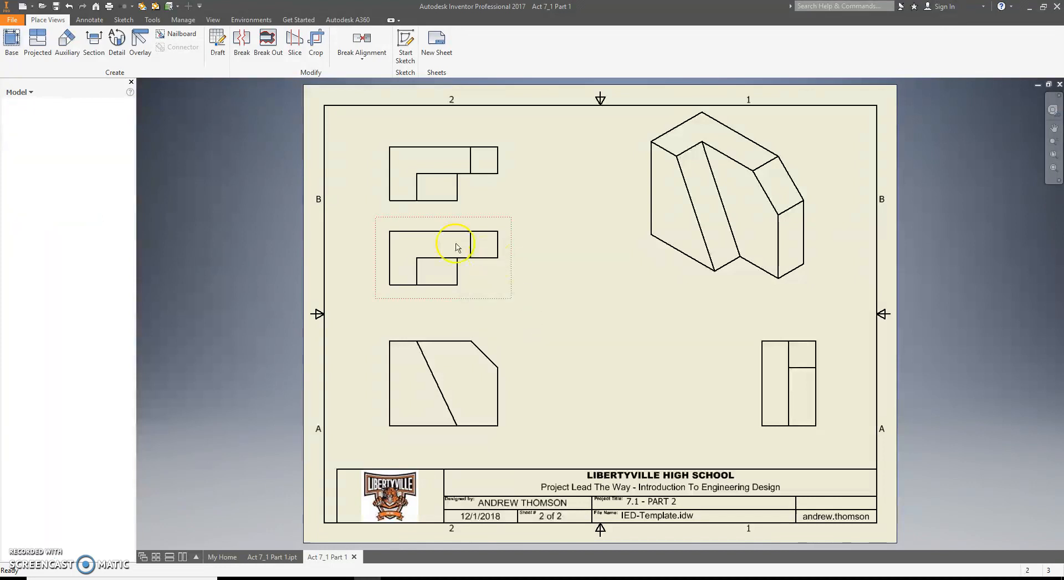
- Change the isometric view's display style to shaded
{"action": "double_click", "coordinate": [640, 199]}
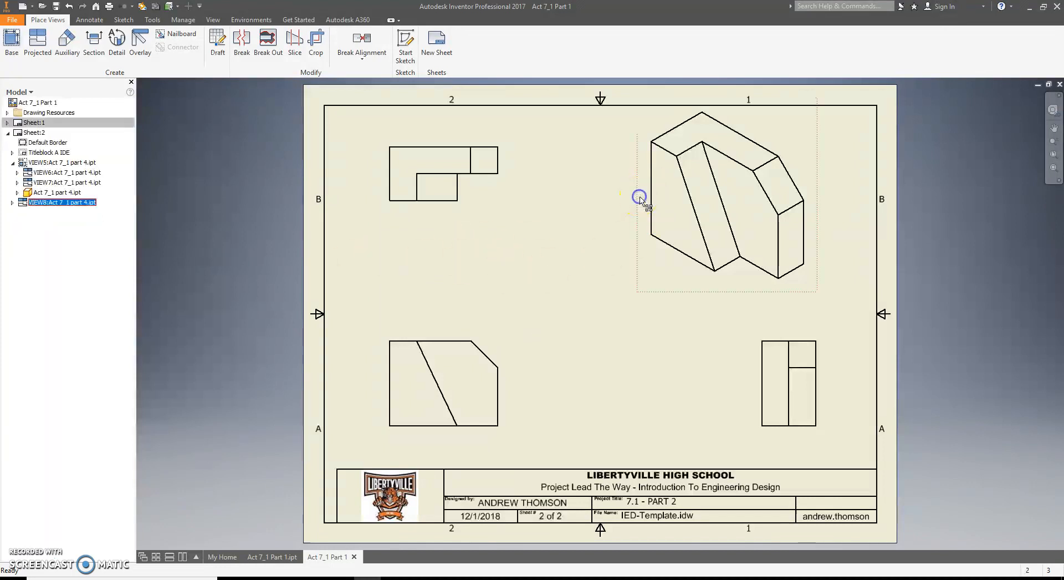
{"action": "left_click", "coordinate": [915, 237]}
{"action": "left_click", "coordinate": [889, 334]}
{"action": "left_click", "coordinate": [432, 369]}
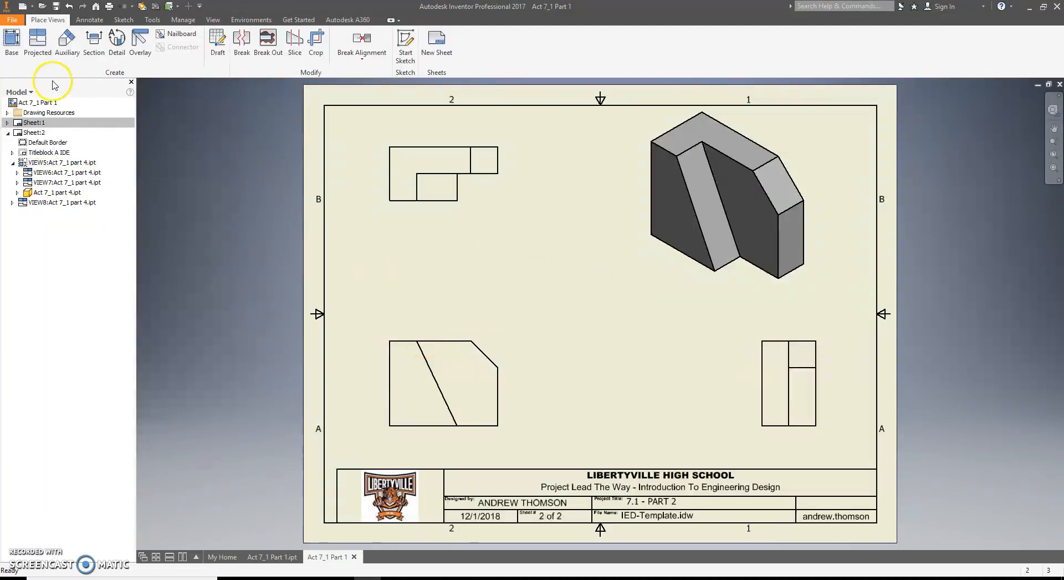
- Dimension the horizontal distance from the front view's left edge to the upper end of the slanted line, placed above the view
{"action": "left_click", "coordinate": [98, 20]}
{"action": "left_click", "coordinate": [18, 47]}
{"action": "left_click", "coordinate": [390, 342]}
{"action": "left_click", "coordinate": [417, 343]}
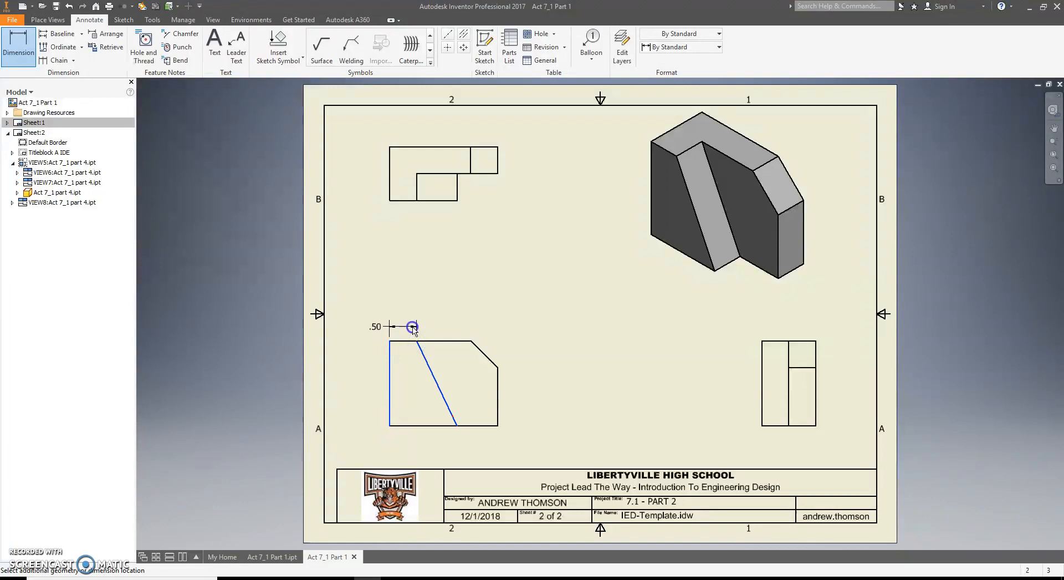
{"action": "left_click", "coordinate": [412, 328]}
{"action": "left_click", "coordinate": [388, 276]}
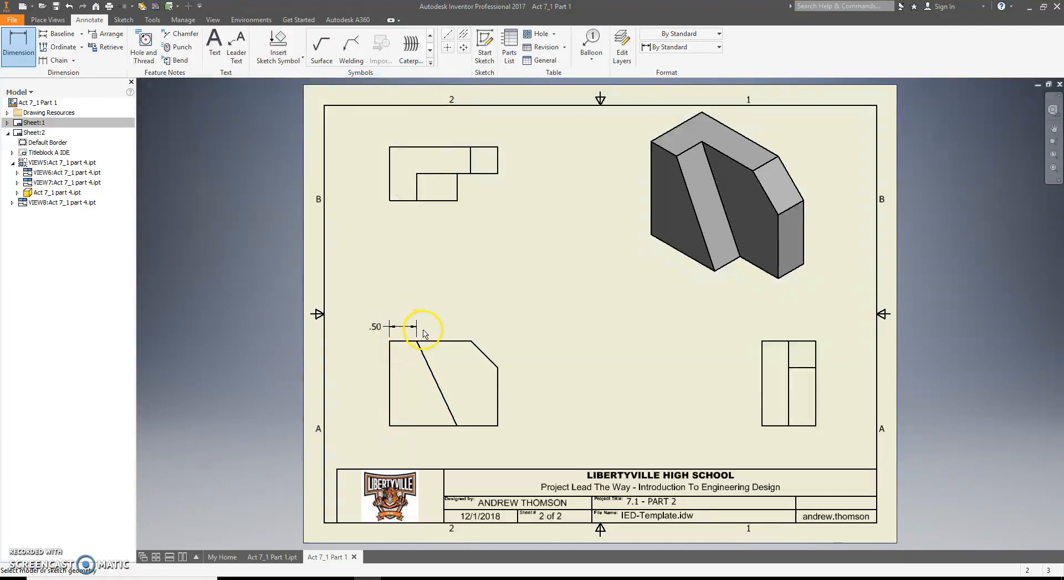
- Dimension the horizontal span of the slanted line in the front view, in line with the first dimension
{"action": "left_click", "coordinate": [417, 342]}
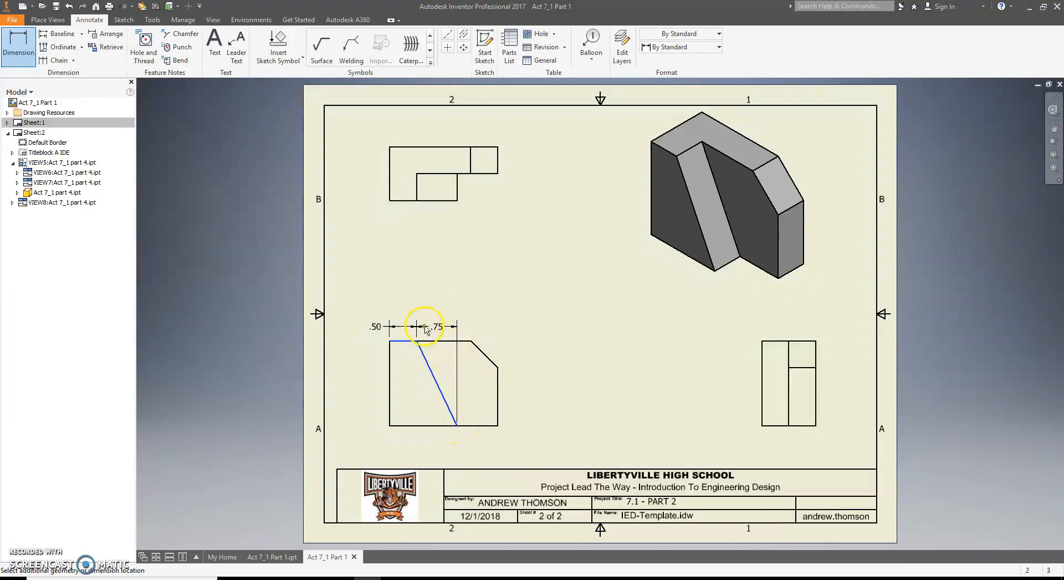
{"action": "left_click", "coordinate": [441, 342]}
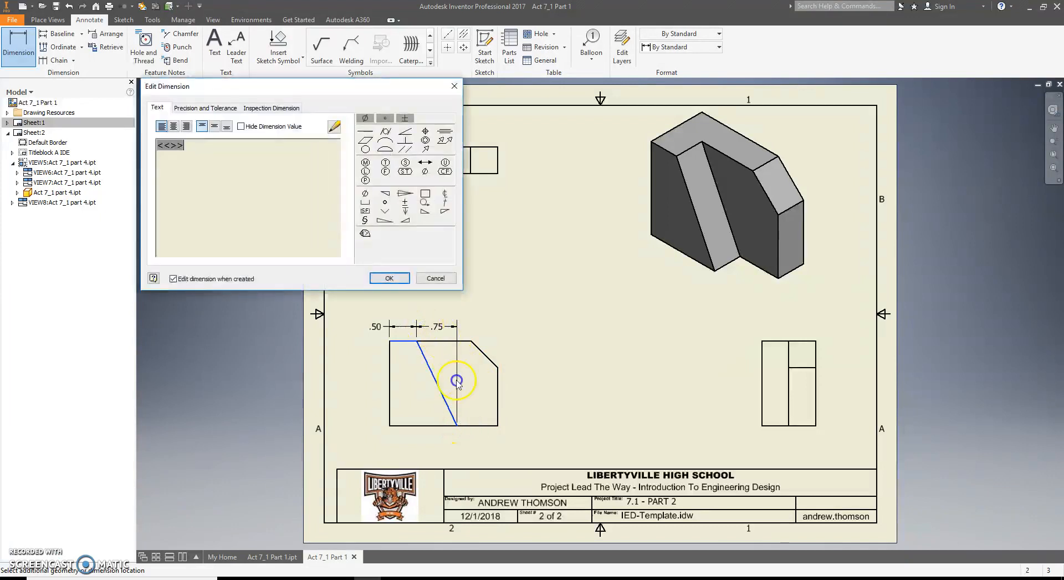
{"action": "left_click", "coordinate": [395, 281]}
- Dimension the horizontal distance from the slanted line's lower end to the start of the angled corner, with the text right of the arrows
{"action": "left_click", "coordinate": [462, 420]}
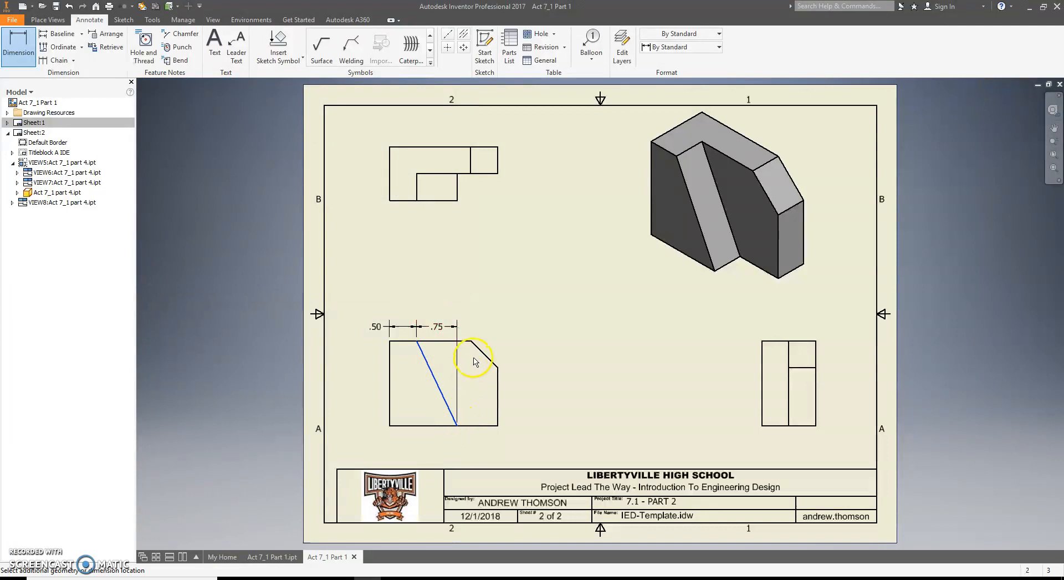
{"action": "left_click", "coordinate": [456, 328]}
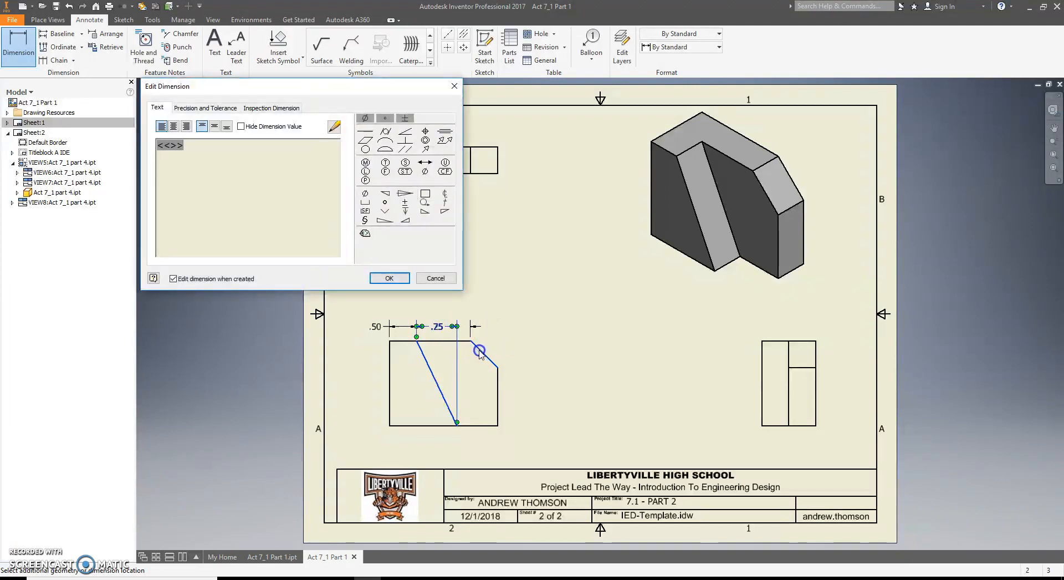
{"action": "key", "text": "Escape"}
{"action": "key", "text": "Escape"}
{"action": "left_click", "coordinate": [481, 324]}
{"action": "mouse_move", "coordinate": [430, 325]}
{"action": "left_mouse_down"}
{"action": "mouse_move", "coordinate": [466, 311]}
{"action": "mouse_move", "coordinate": [477, 330]}
{"action": "mouse_move", "coordinate": [498, 331]}
{"action": "mouse_move", "coordinate": [464, 325]}
{"action": "mouse_move", "coordinate": [475, 330]}
{"action": "mouse_move", "coordinate": [508, 329]}
{"action": "mouse_move", "coordinate": [437, 327]}
{"action": "left_mouse_up"}
{"action": "left_click_drag", "start_coordinate": [506, 328], "coordinate": [475, 329]}
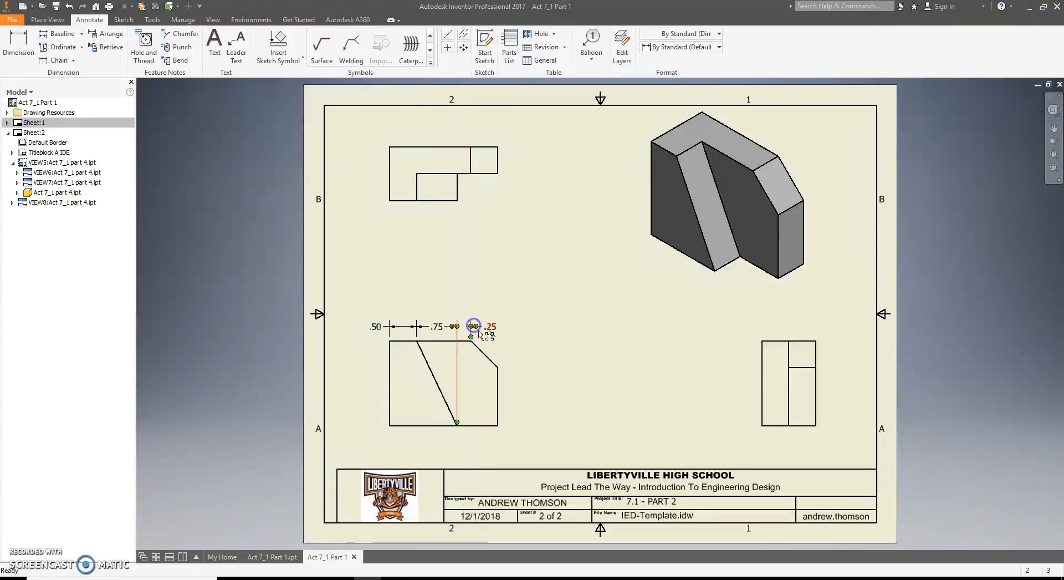
- Try a horizontal dimension across the front view's angled corner, and delete it
{"action": "left_click", "coordinate": [18, 44]}
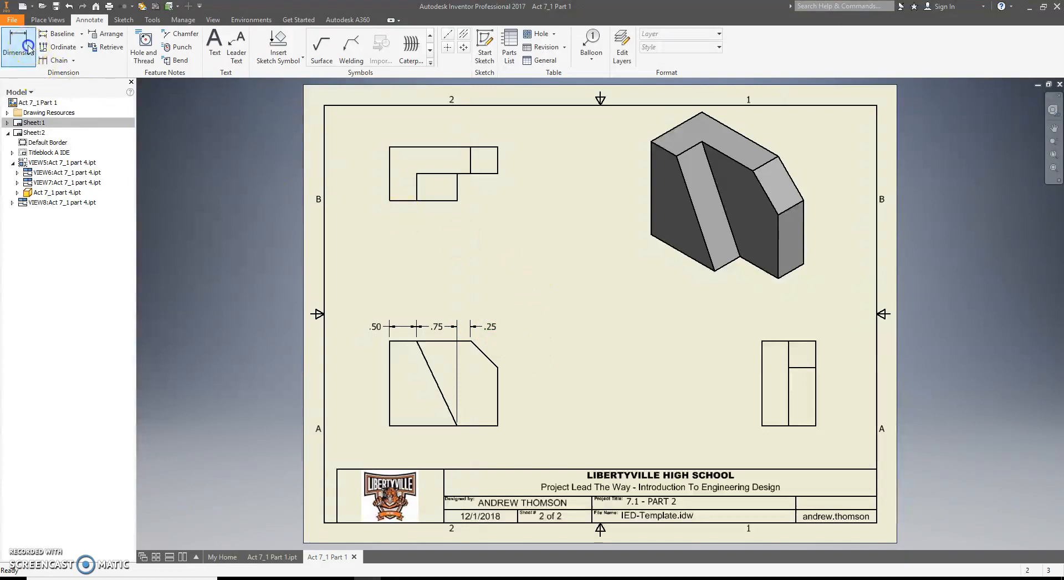
{"action": "left_click", "coordinate": [474, 346]}
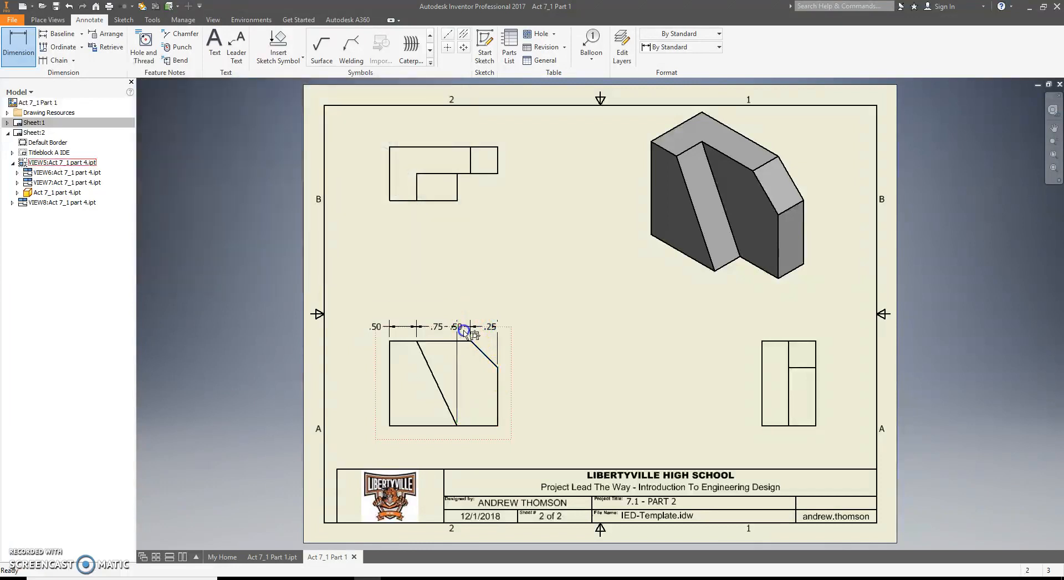
{"action": "key", "text": "Escape"}
{"action": "left_click", "coordinate": [459, 327]}
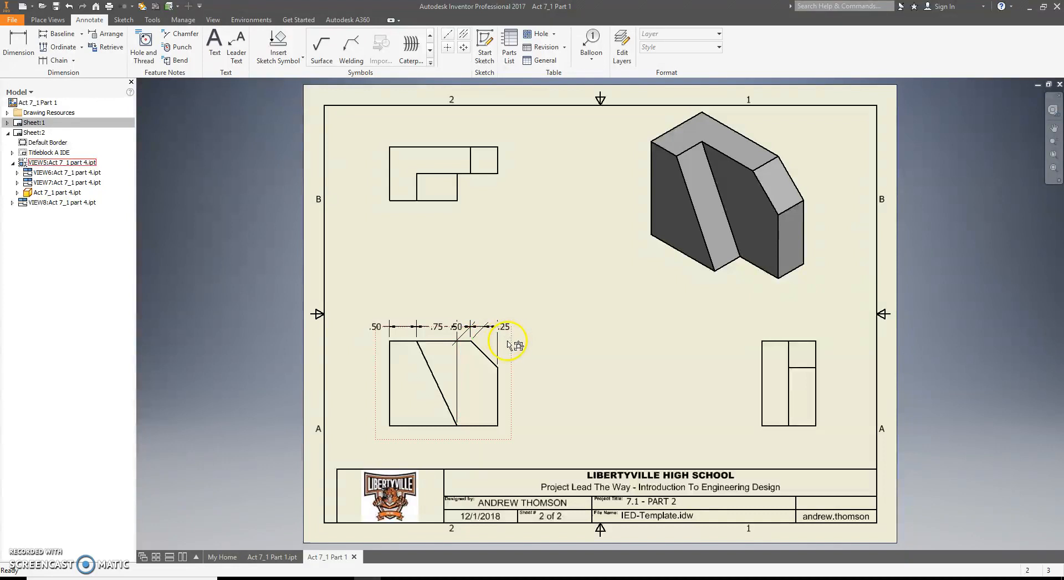
{"action": "left_click", "coordinate": [499, 343]}
{"action": "right_click", "coordinate": [499, 339]}
{"action": "left_click_drag", "start_coordinate": [458, 328], "coordinate": [520, 331]}
{"action": "left_click", "coordinate": [544, 359]}
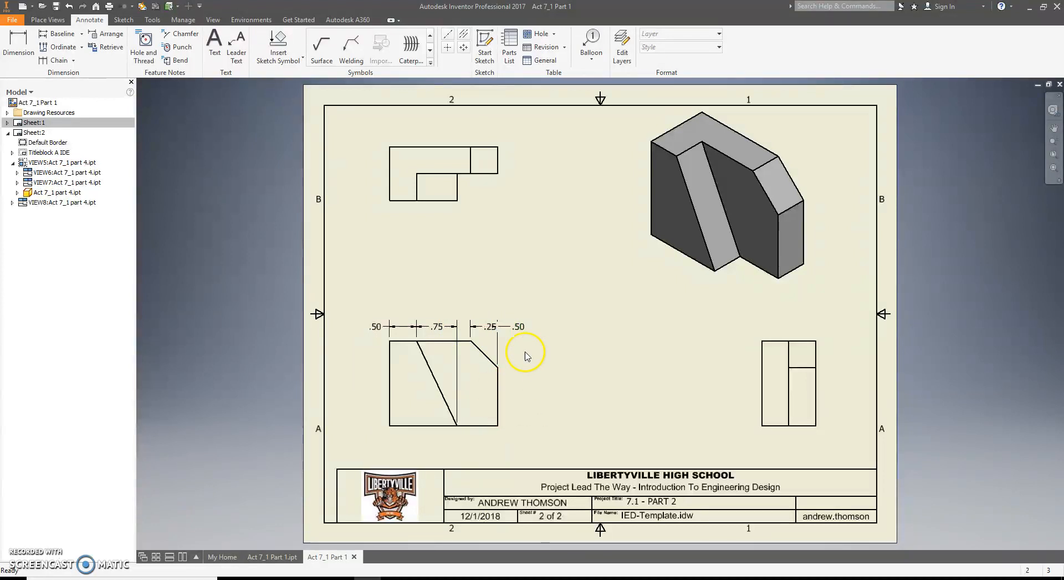
{"action": "left_click", "coordinate": [520, 327]}
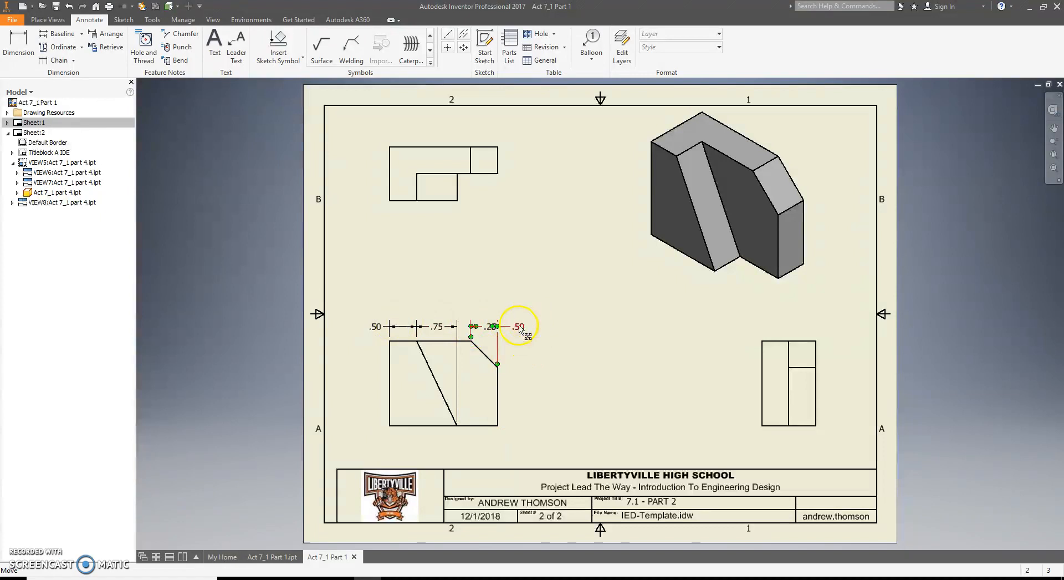
{"action": "key", "text": "Delete"}
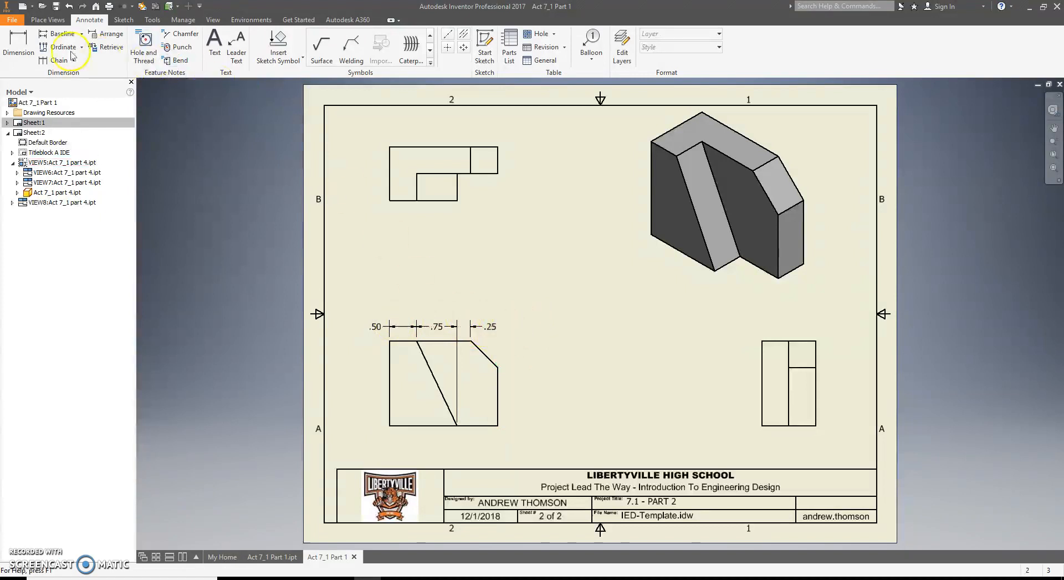
- Dimension the overall width of the front view from left to right edge, placed above the smaller dimensions
{"action": "left_click", "coordinate": [18, 45]}
{"action": "left_click", "coordinate": [390, 396]}
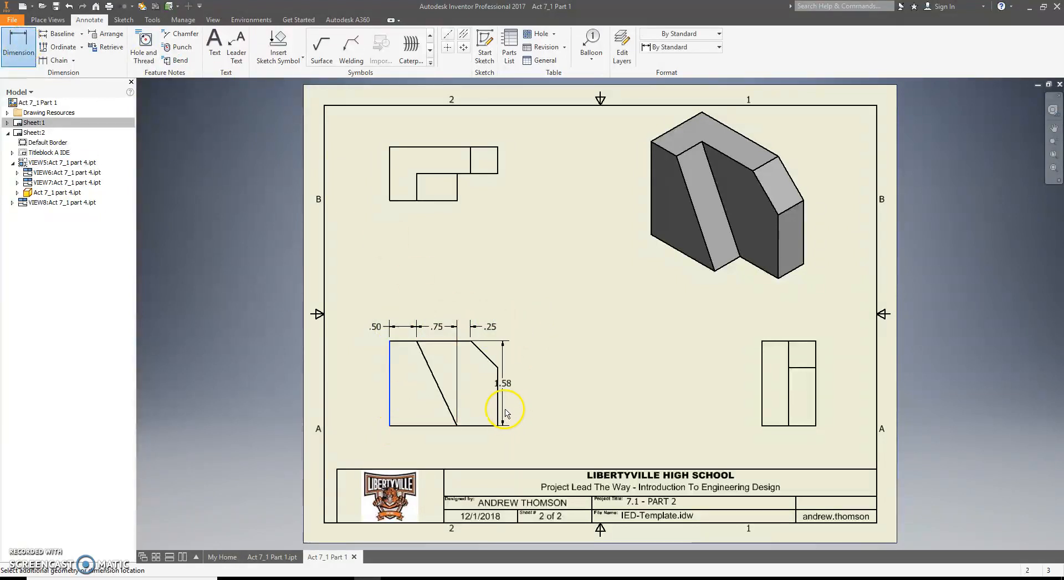
{"action": "left_click", "coordinate": [498, 406]}
{"action": "left_click", "coordinate": [480, 308]}
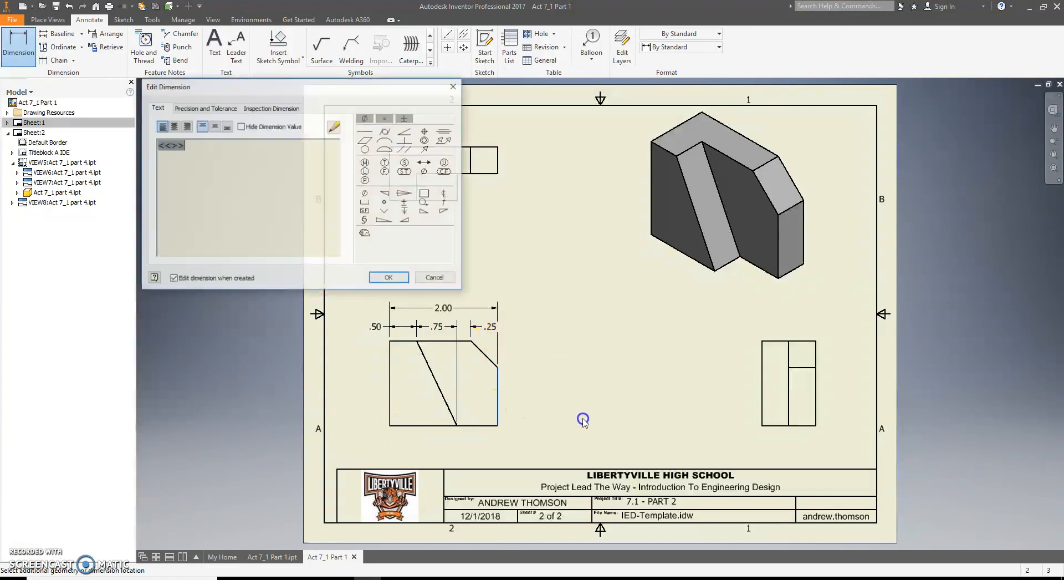
{"action": "left_click", "coordinate": [392, 279]}
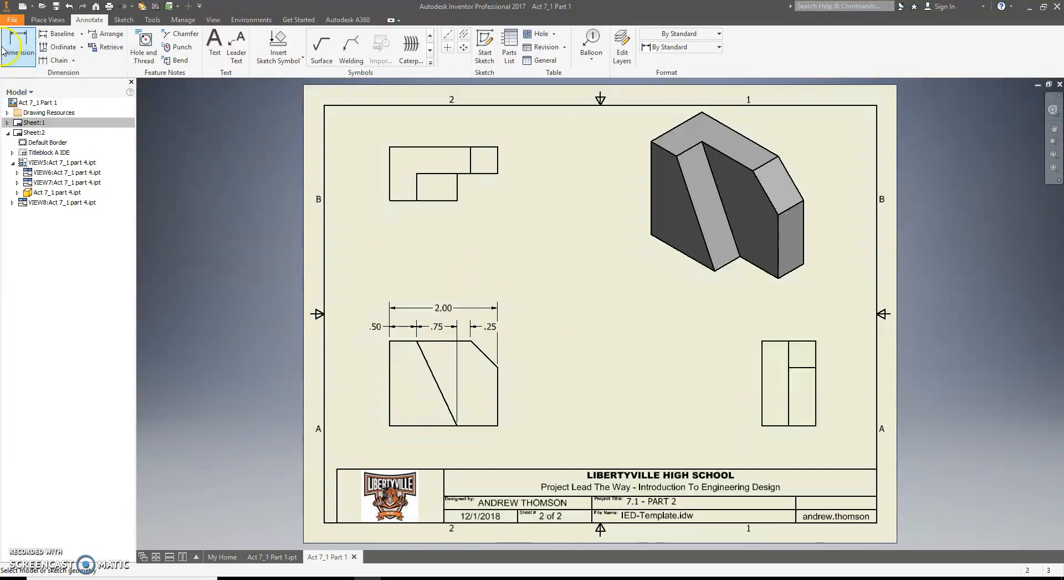
{"action": "key", "text": "Escape"}
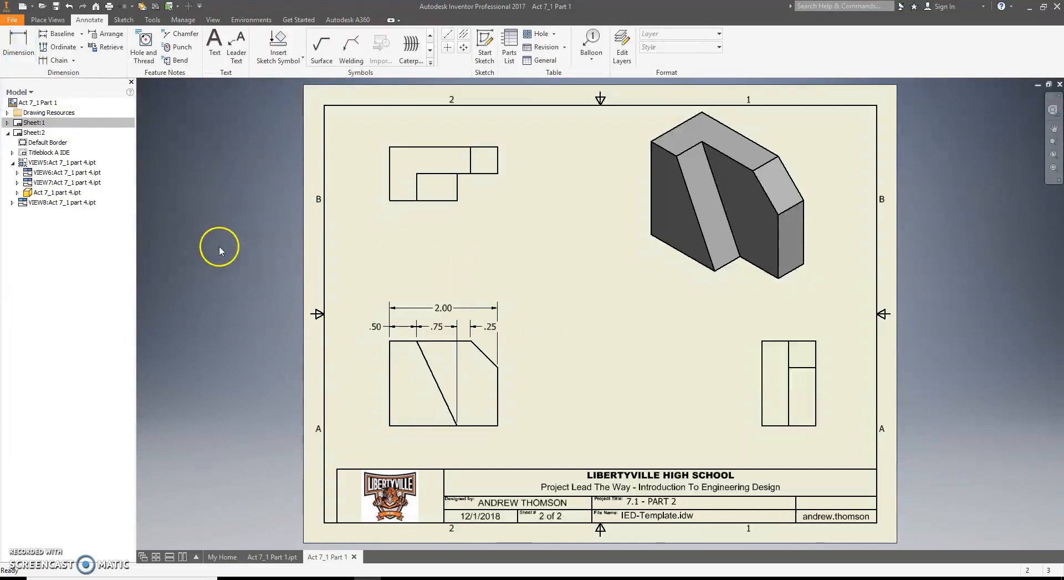
- Start a PDF export of the drawing with the print range set to all sheets, and cancel the save
{"action": "left_click", "coordinate": [13, 21]}
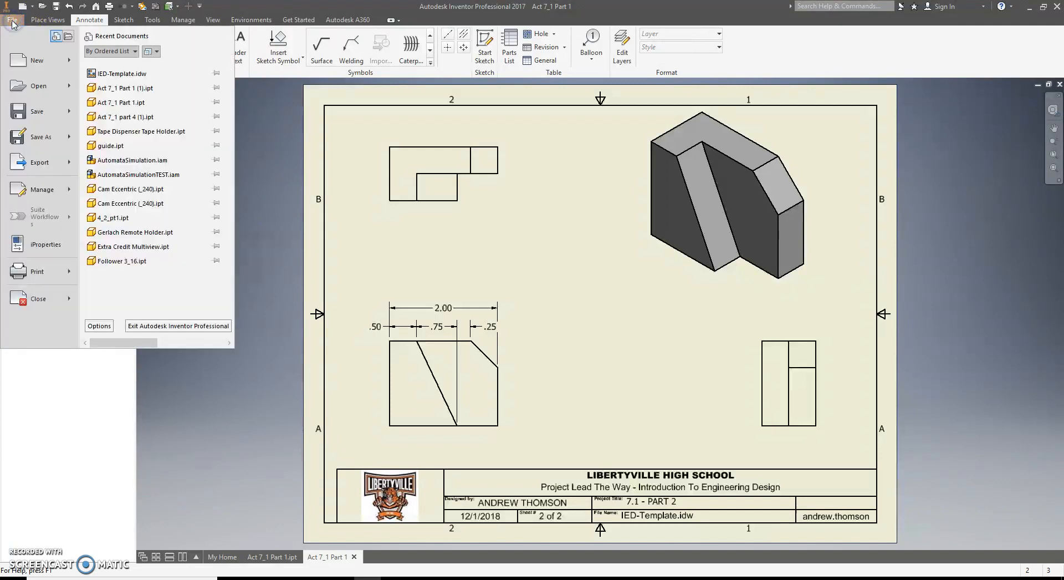
{"action": "left_click", "coordinate": [50, 165]}
{"action": "left_click", "coordinate": [126, 136]}
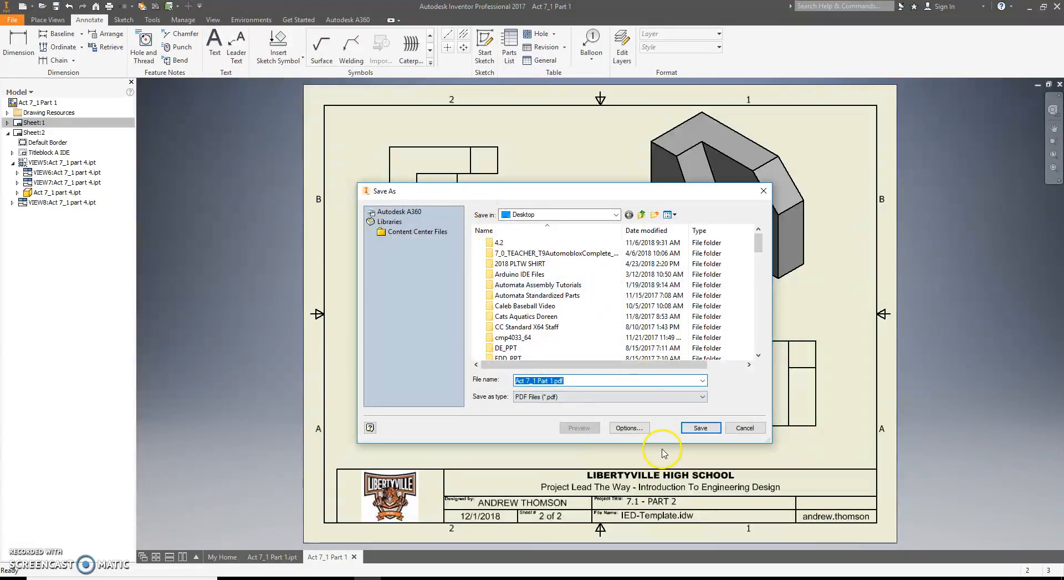
{"action": "left_click", "coordinate": [629, 428]}
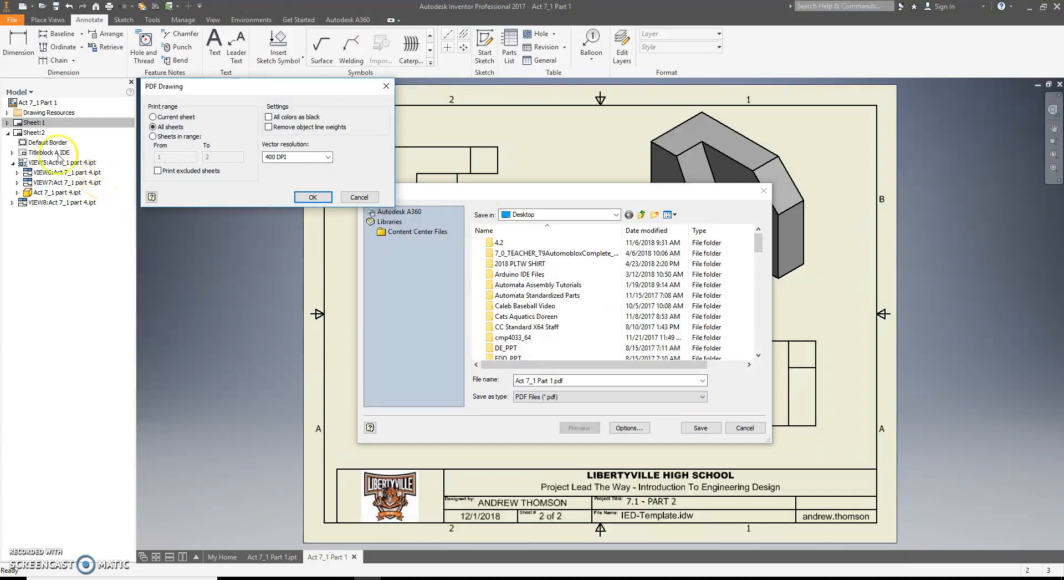
{"action": "left_click", "coordinate": [166, 118]}
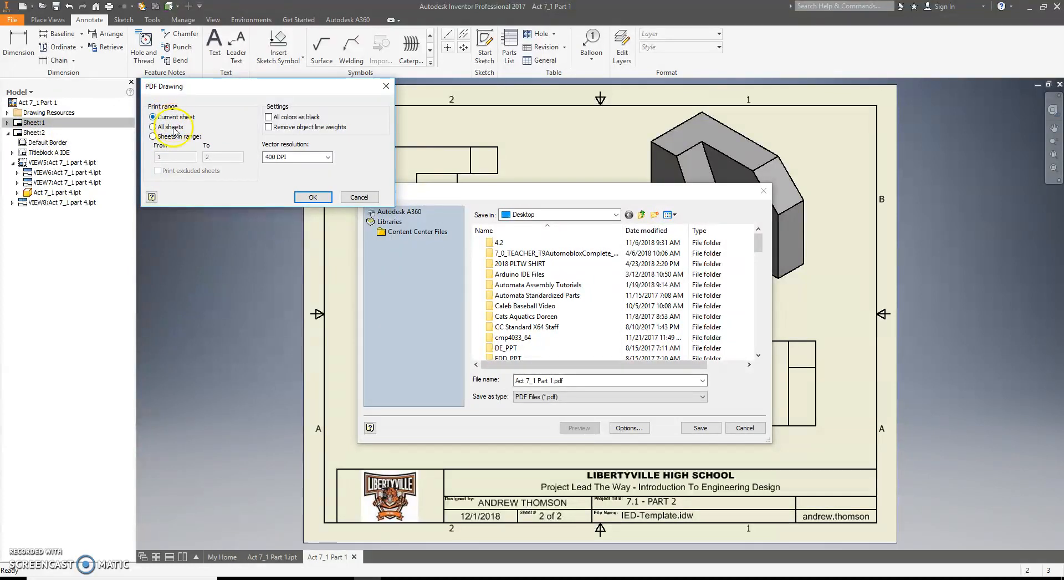
{"action": "left_click", "coordinate": [172, 128]}
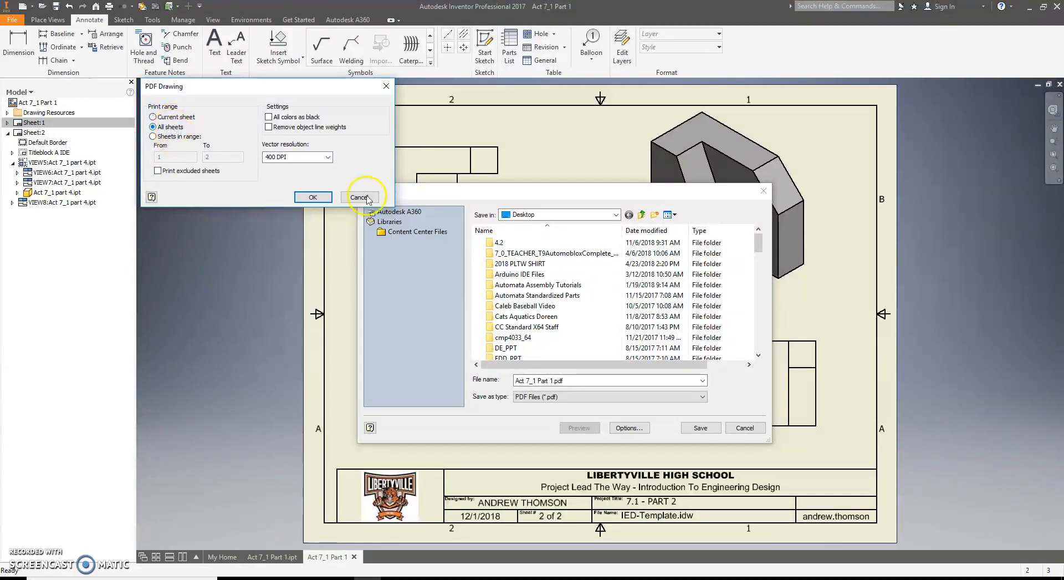
{"action": "left_click", "coordinate": [313, 197]}
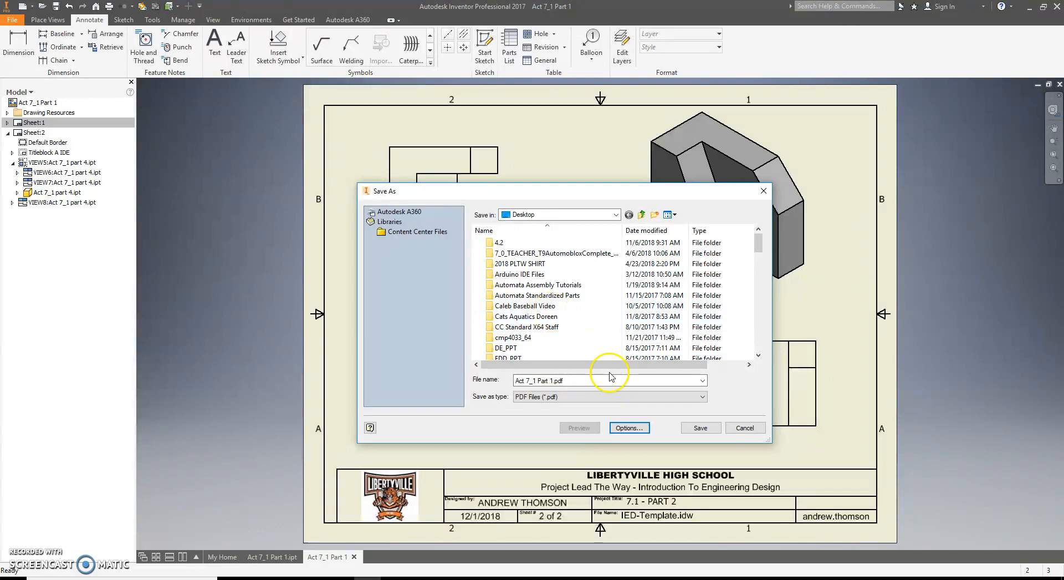
{"action": "left_click", "coordinate": [745, 427]}
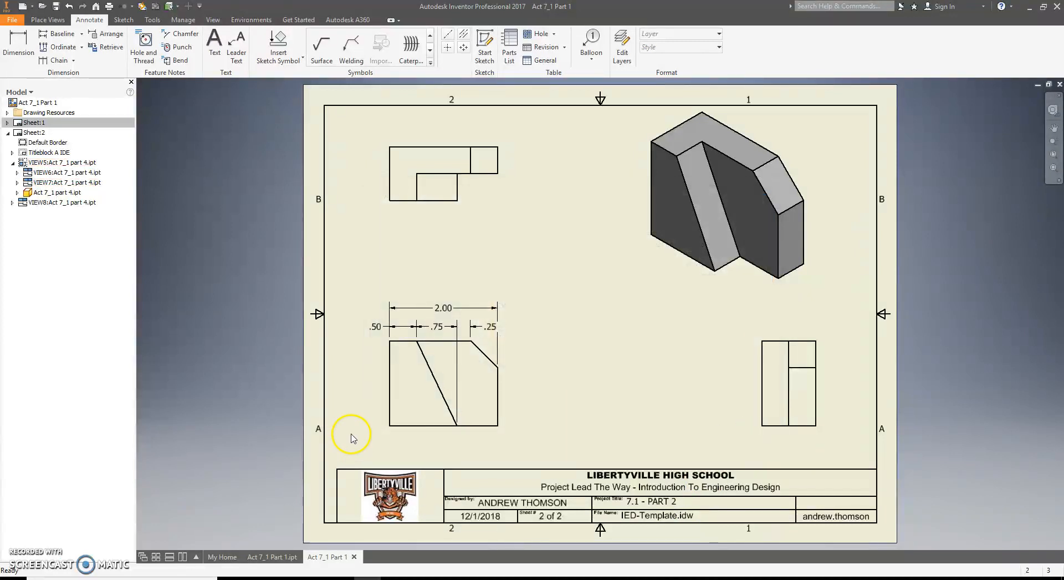